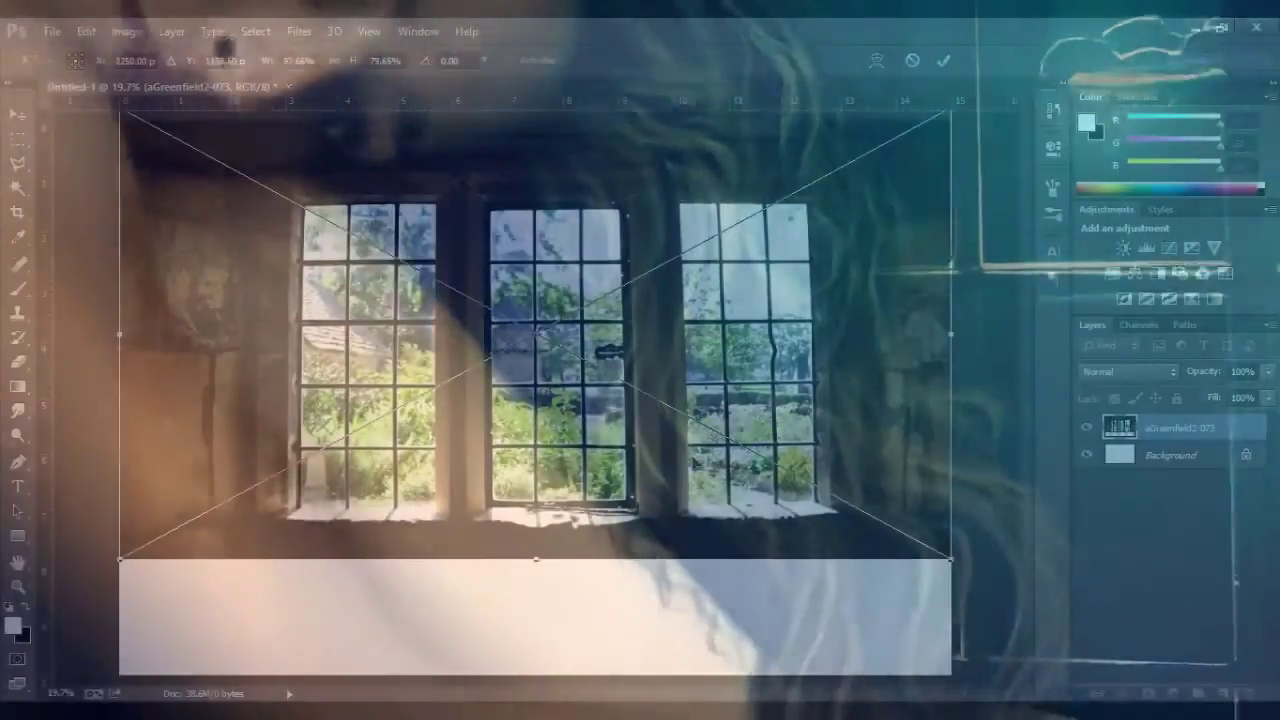
Step: Outline the floor area with a pen path and fill it with dark brown
key("p")
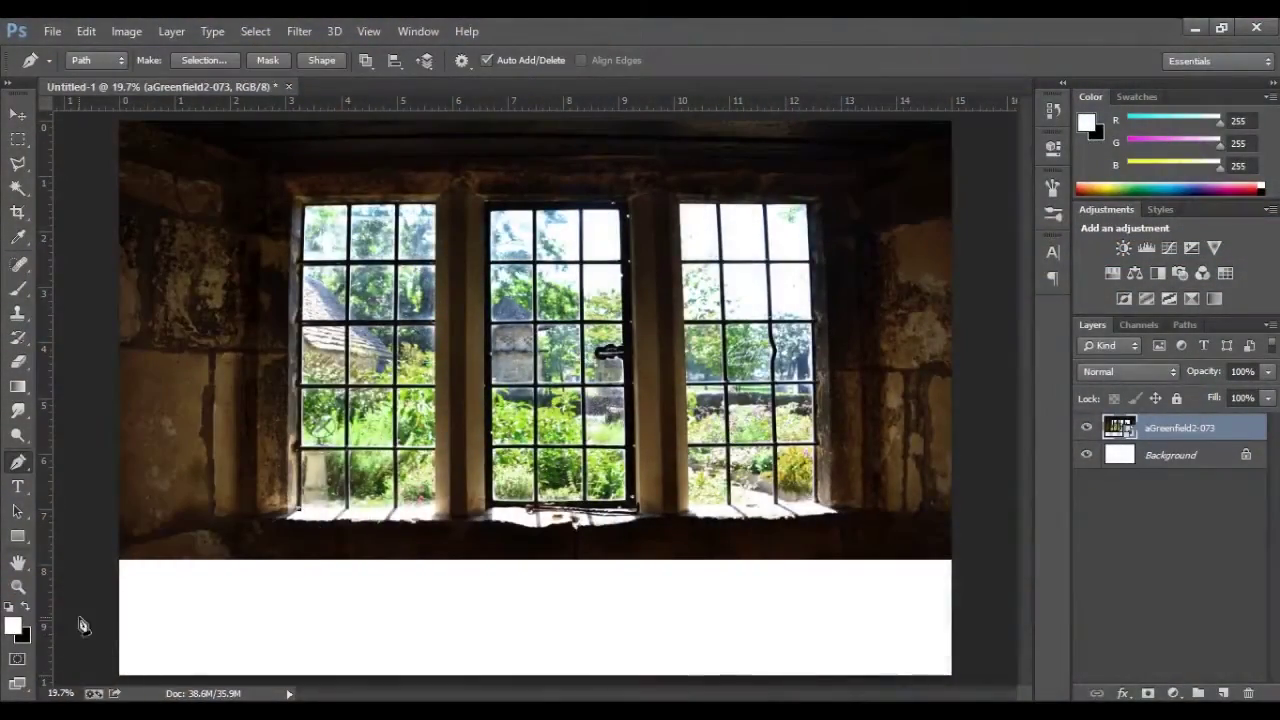
left_click(104, 630)
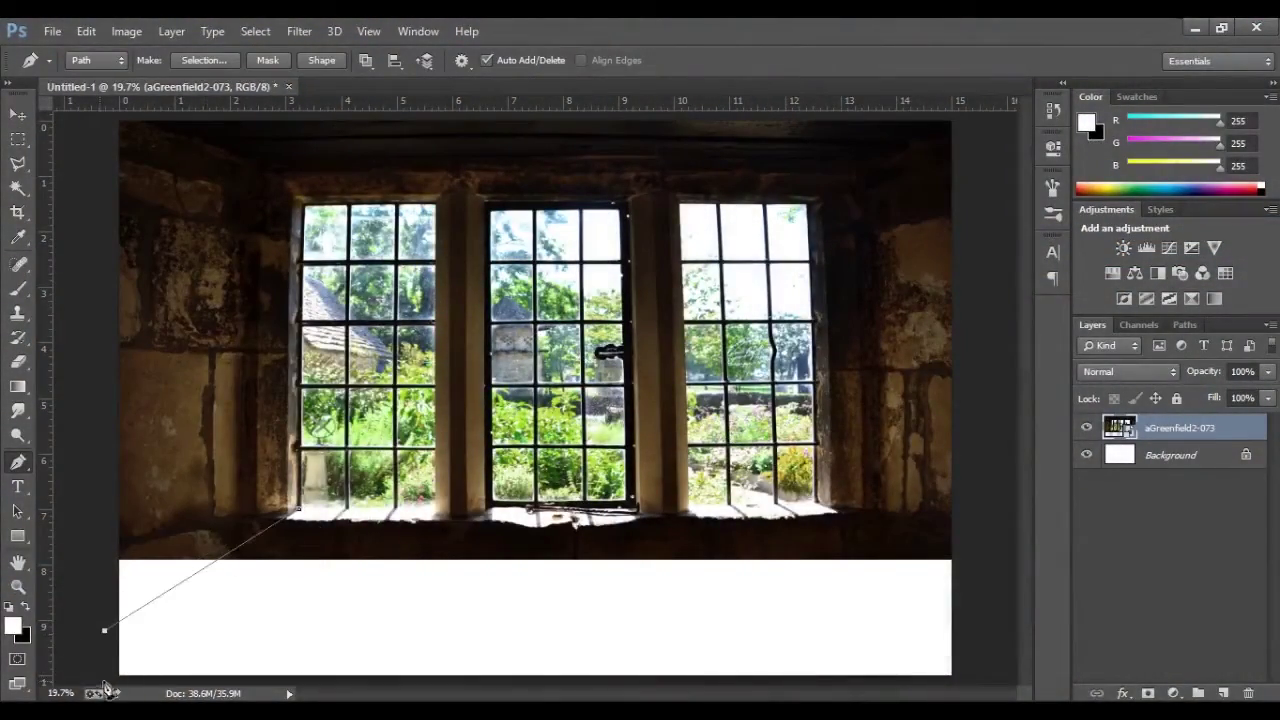
right_click(714, 548)
left_click(737, 217)
left_click(1223, 693)
key("alt+BackSpace")
key("g")
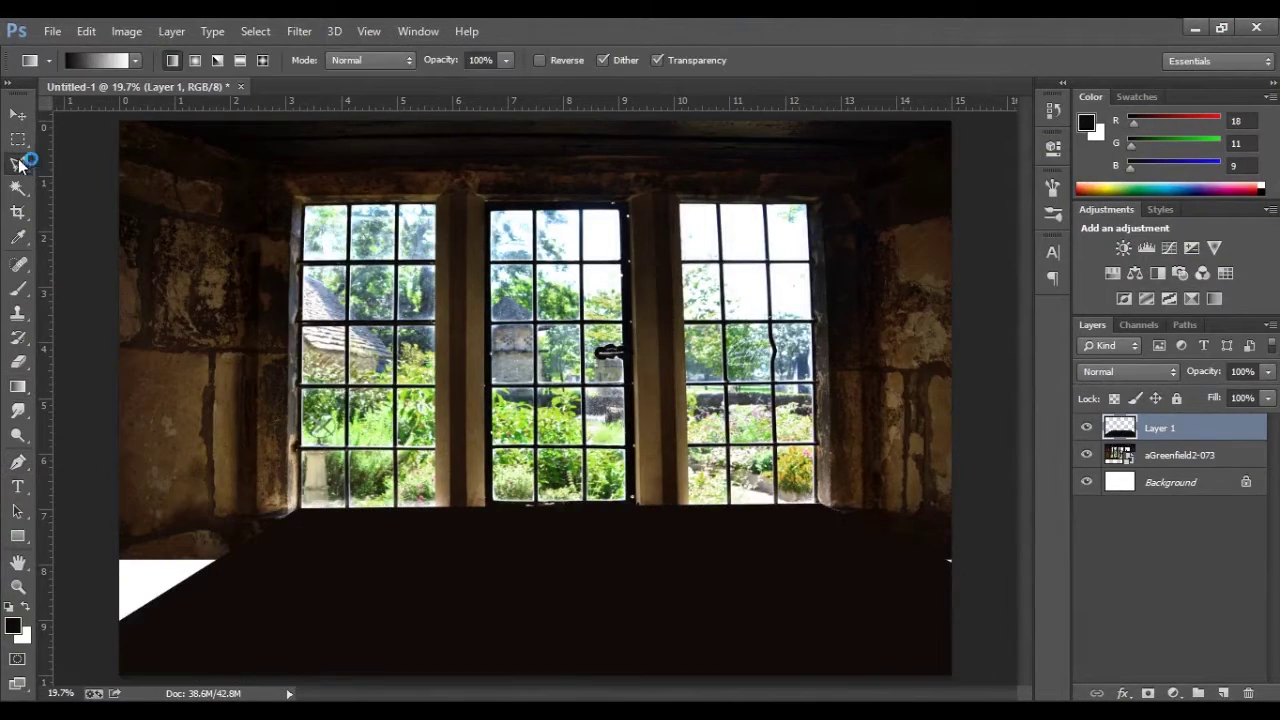
Step: Copy the stone sill to a new layer and move it below the windows
left_click(19, 163)
key("alt+bracketleft")
key("ctrl+j")
key("ctrl+t")
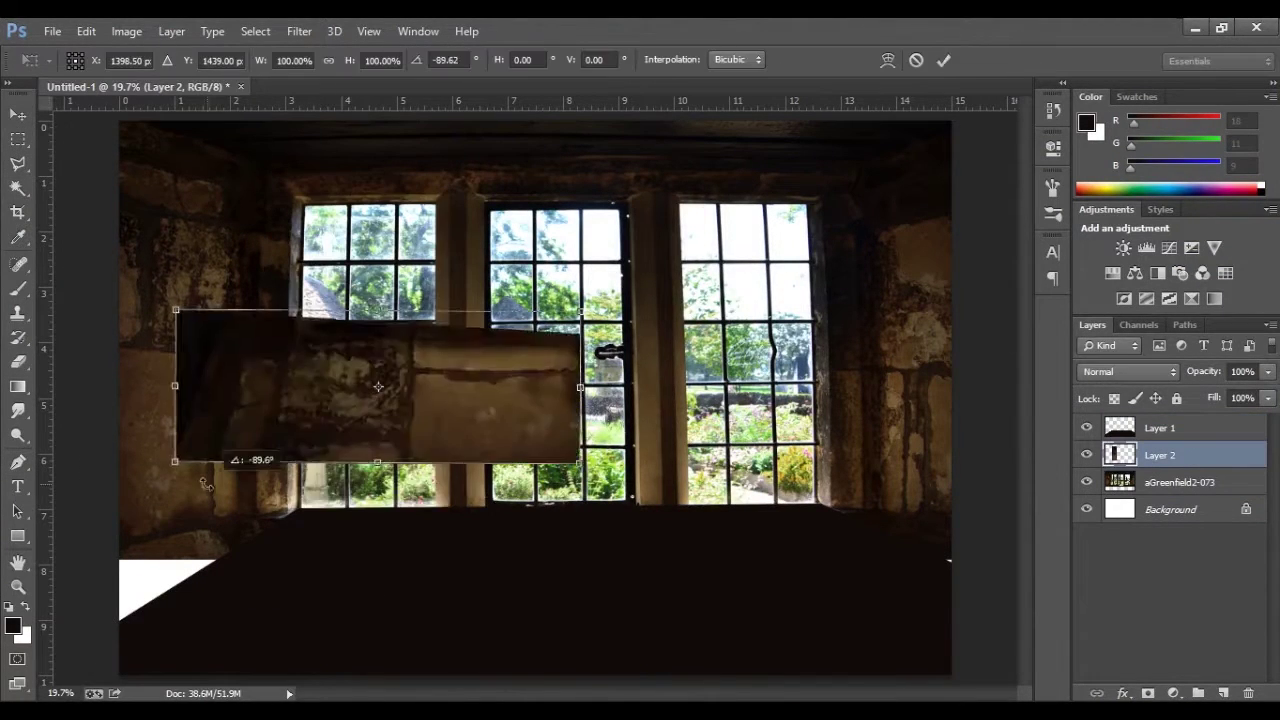
left_click_drag(381, 383, 500, 570)
Step: Perspective-stretch the sill copy across the floor, blend it as Lighten, and merge the dark fill
right_click(591, 548)
left_click(651, 358)
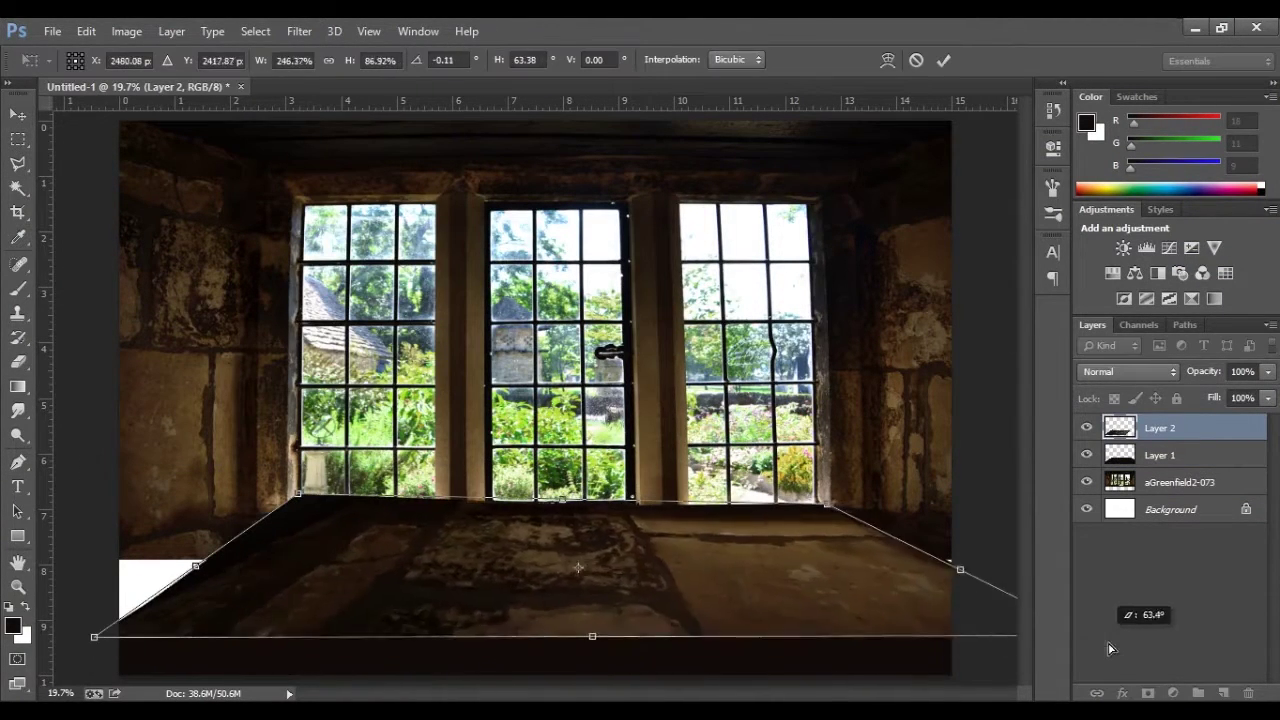
left_click_drag(298, 645, 108, 589)
scroll(180, 615, "down", 1)
scroll(108, 589, "down", 2)
scroll(540, 400, "up", 3)
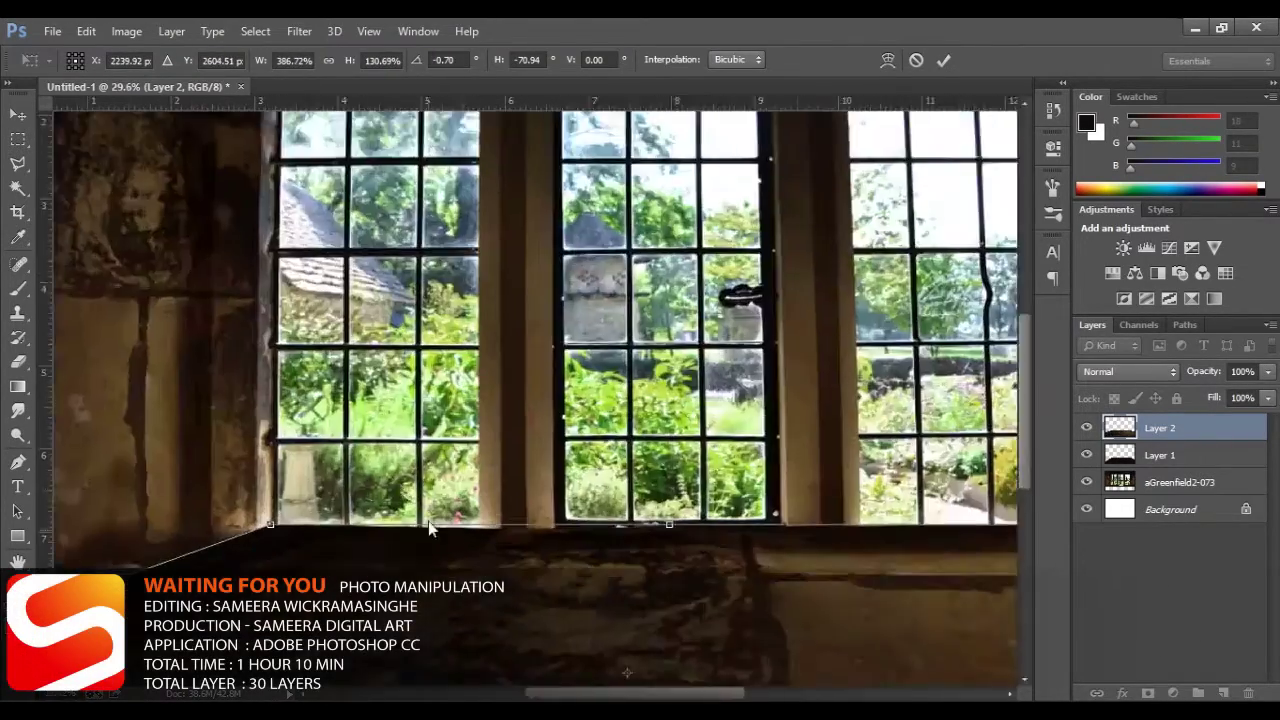
scroll(540, 400, "down", 2)
key("Return")
key("alt+shift+g")
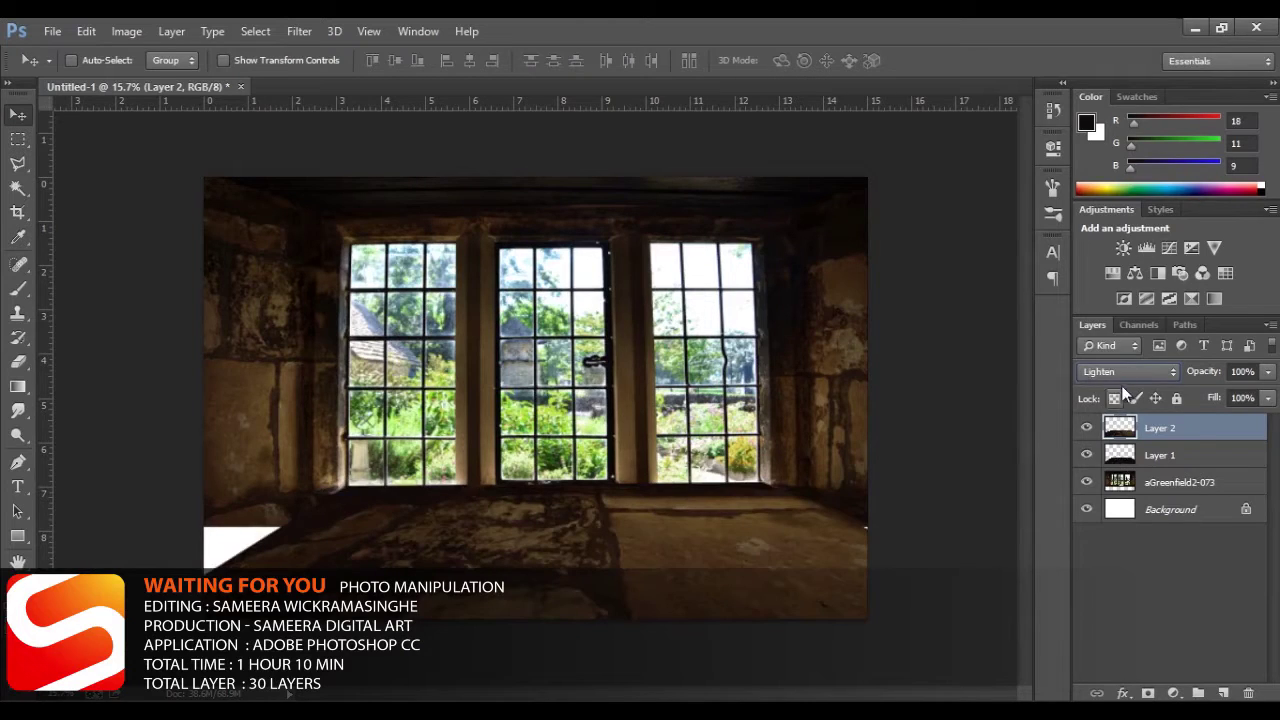
key("ctrl+e")
Step: Flip the floor layer horizontally and stretch its corner outward
left_click(1160, 427)
key("ctrl+t")
right_click(812, 223)
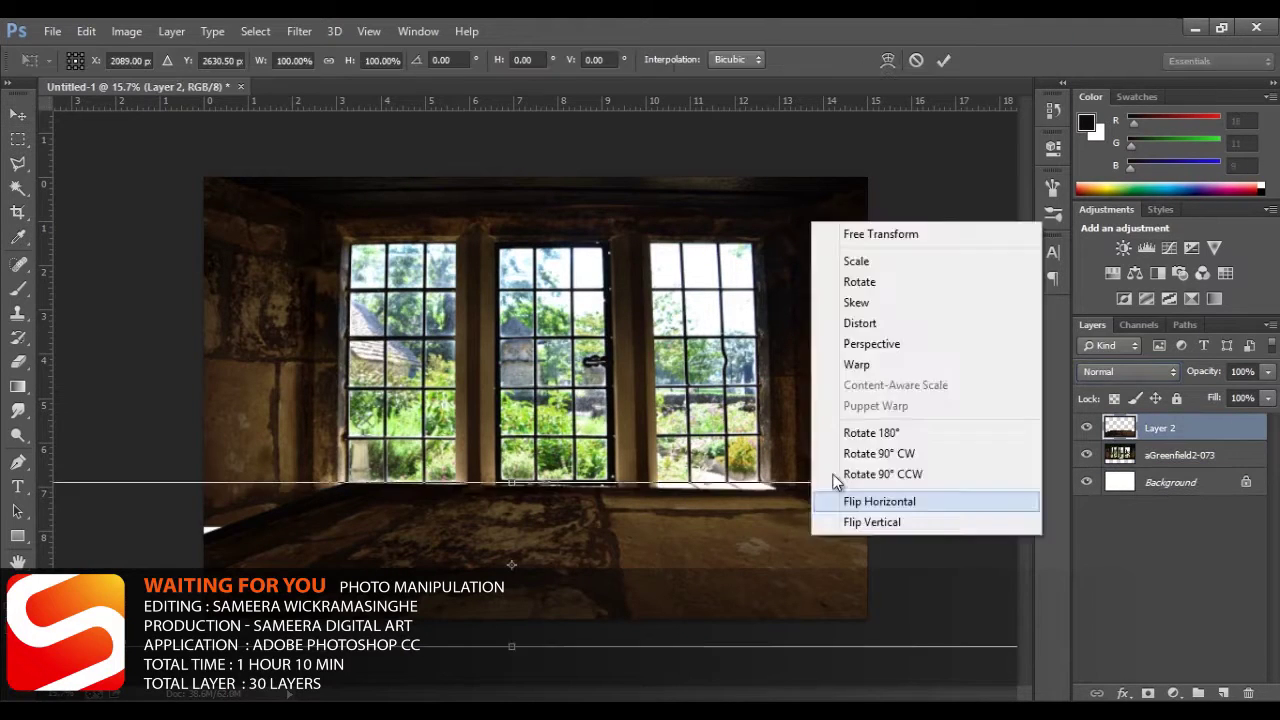
left_click(838, 499)
scroll(848, 548, "down", 1)
scroll(82, 541, "down", 2)
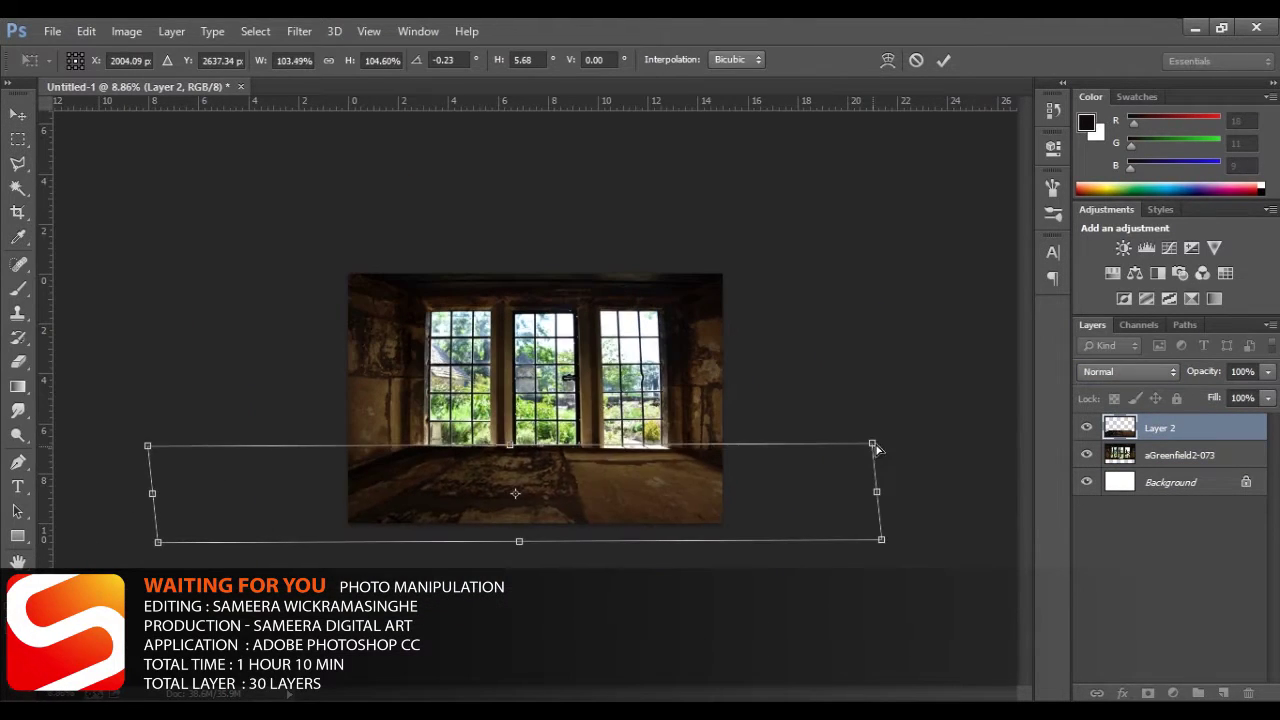
left_click_drag(149, 443, 163, 449)
key("Return")
scroll(536, 400, "up", 4)
Step: Hide the floor layer under a black mask, then reveal the floor across the canvas bottom
left_click(1148, 693, "alt")
left_click(1180, 455)
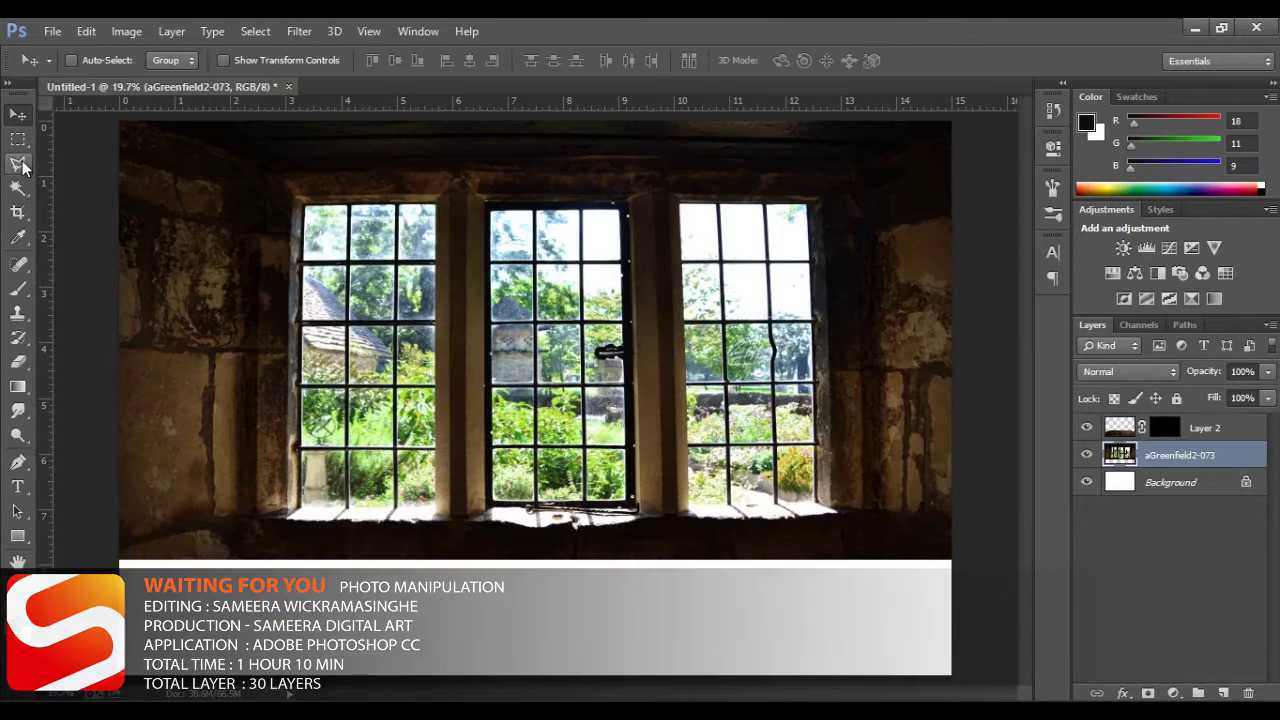
key("l")
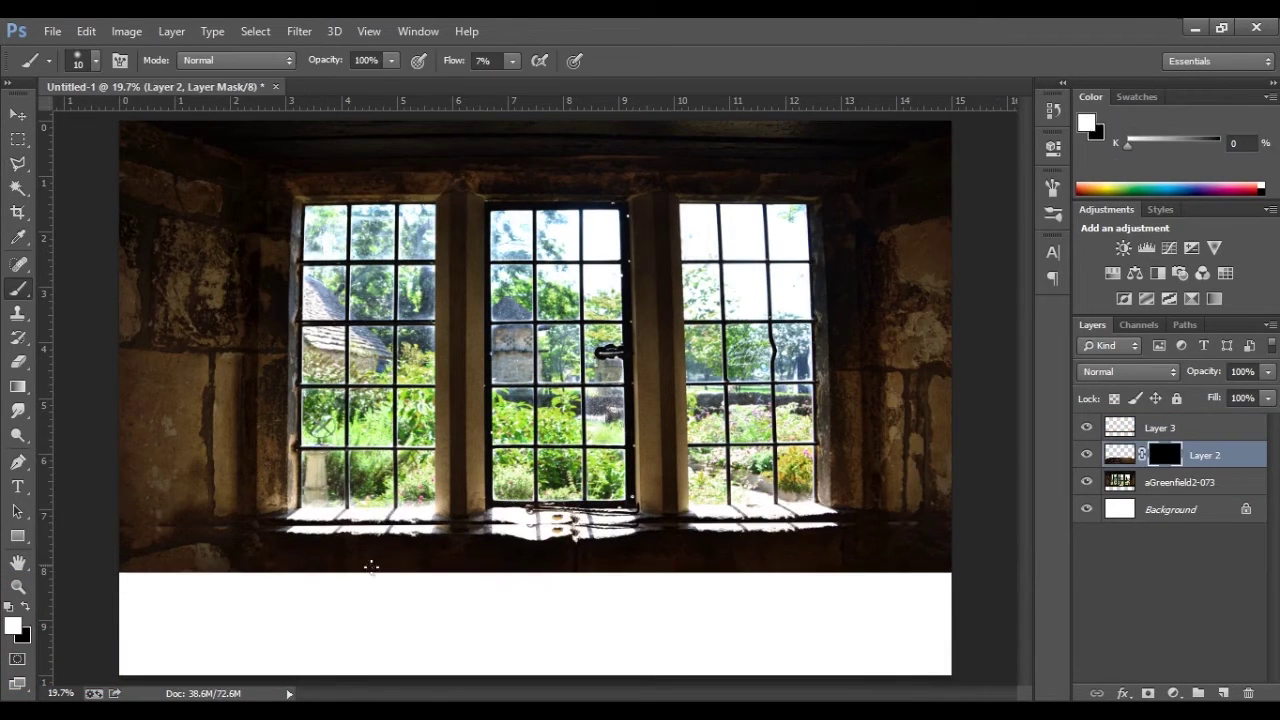
mouse_move(241, 578)
left_mouse_down()
mouse_move(594, 571)
mouse_move(180, 585)
mouse_move(690, 555)
left_mouse_up()
Step: Stretch the second floor layer down to the canvas edge and mask out its bright sill band
left_click(1087, 427)
left_click(1160, 427)
key("ctrl+t")
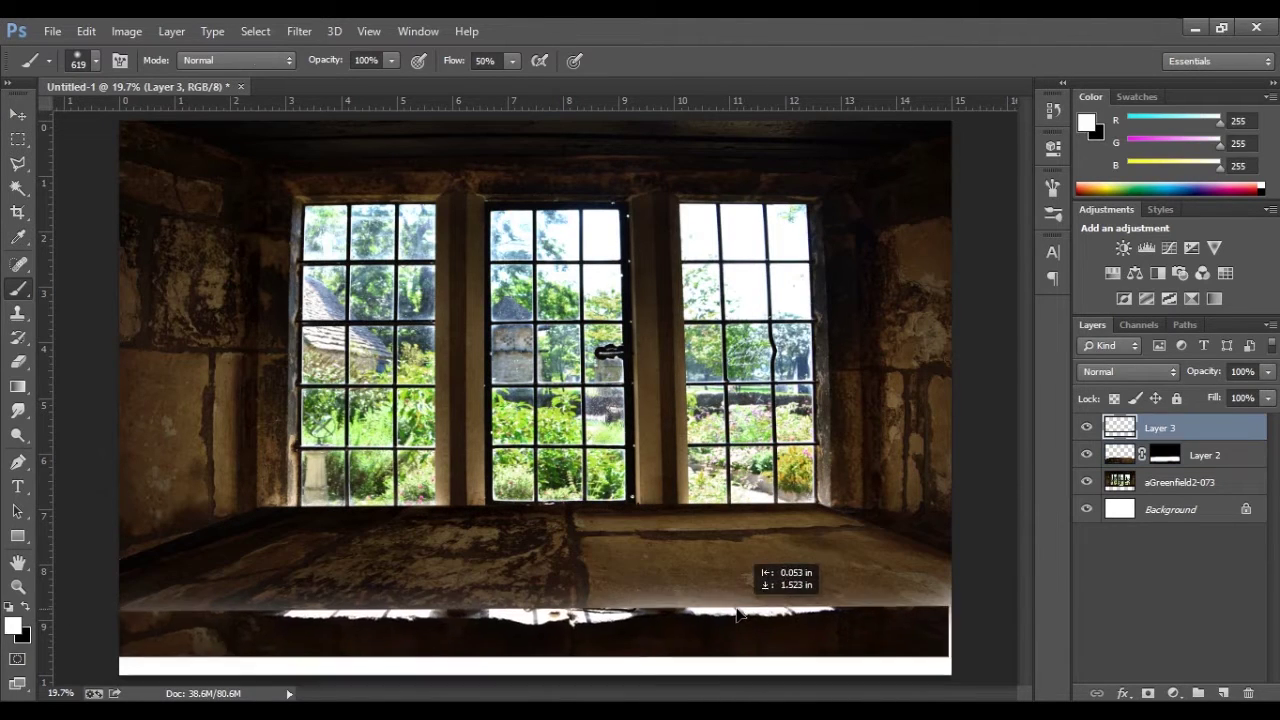
left_click_drag(574, 600, 574, 572)
left_click_drag(120, 632, 113, 635)
key("Return")
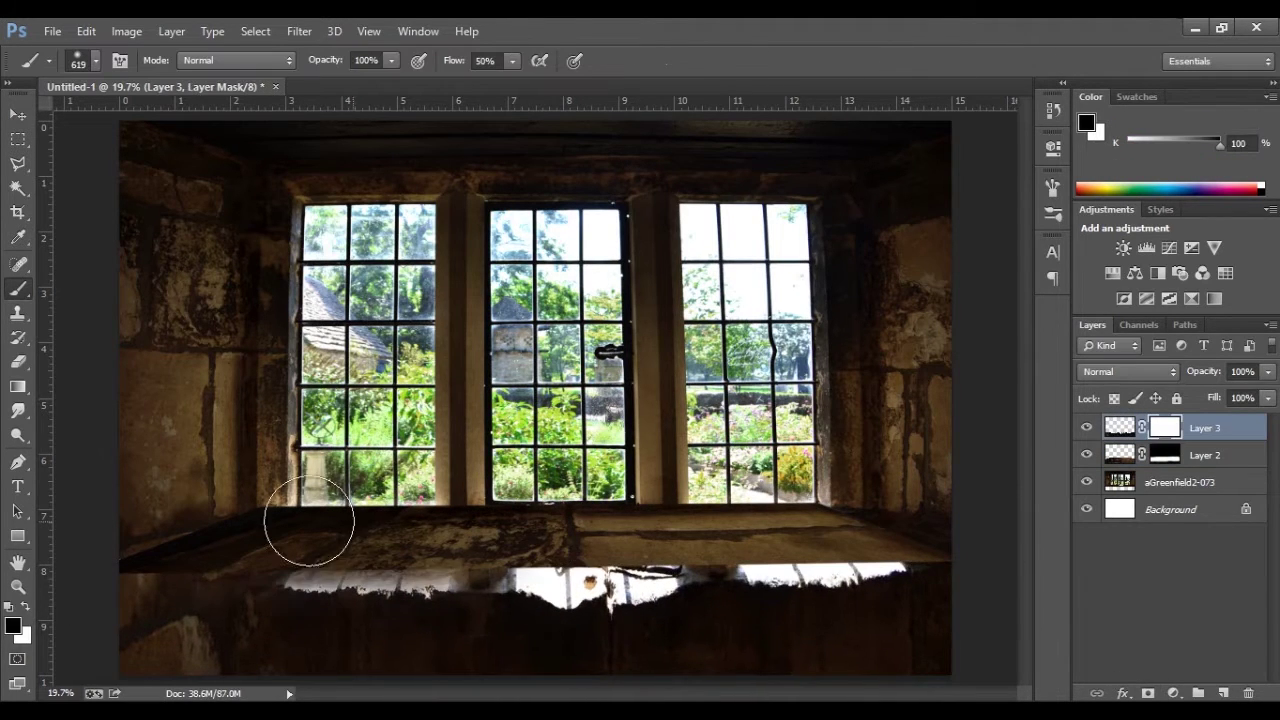
key("alt+bracketleft")
mouse_move(309, 522)
left_mouse_down()
mouse_move(898, 555)
mouse_move(300, 560)
left_mouse_up()
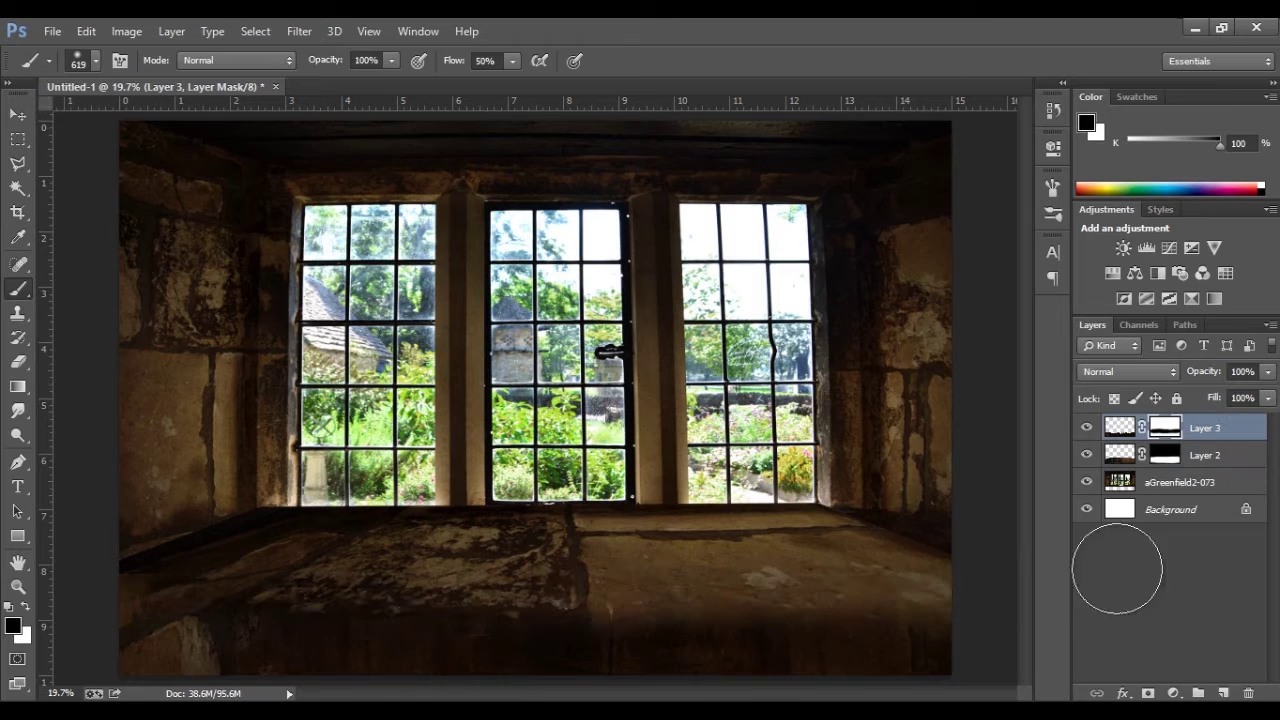
Step: Paint sampled dark floor tones along the bottom edge on a new layer
left_click(1223, 693)
left_click(857, 600, "alt")
left_click_drag(620, 610, 910, 610)
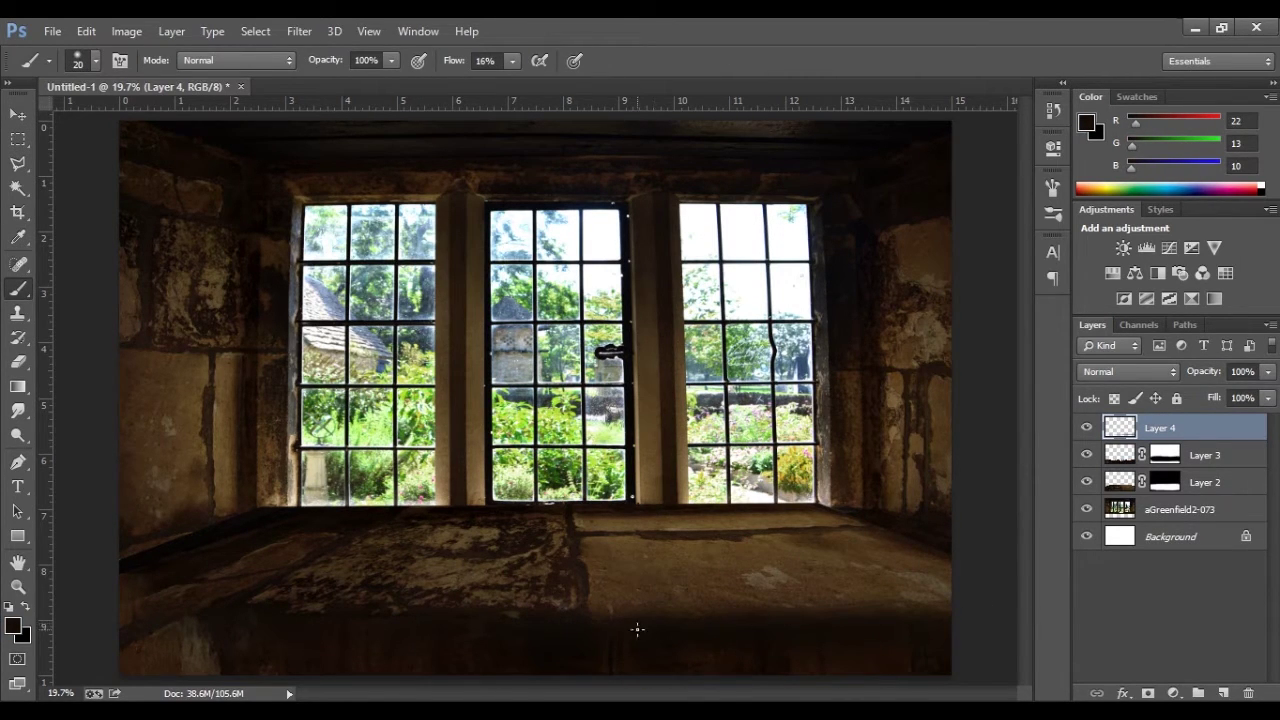
key("alt+bracketleft")
key("alt+bracketleft")
scroll(313, 492, "up", 3)
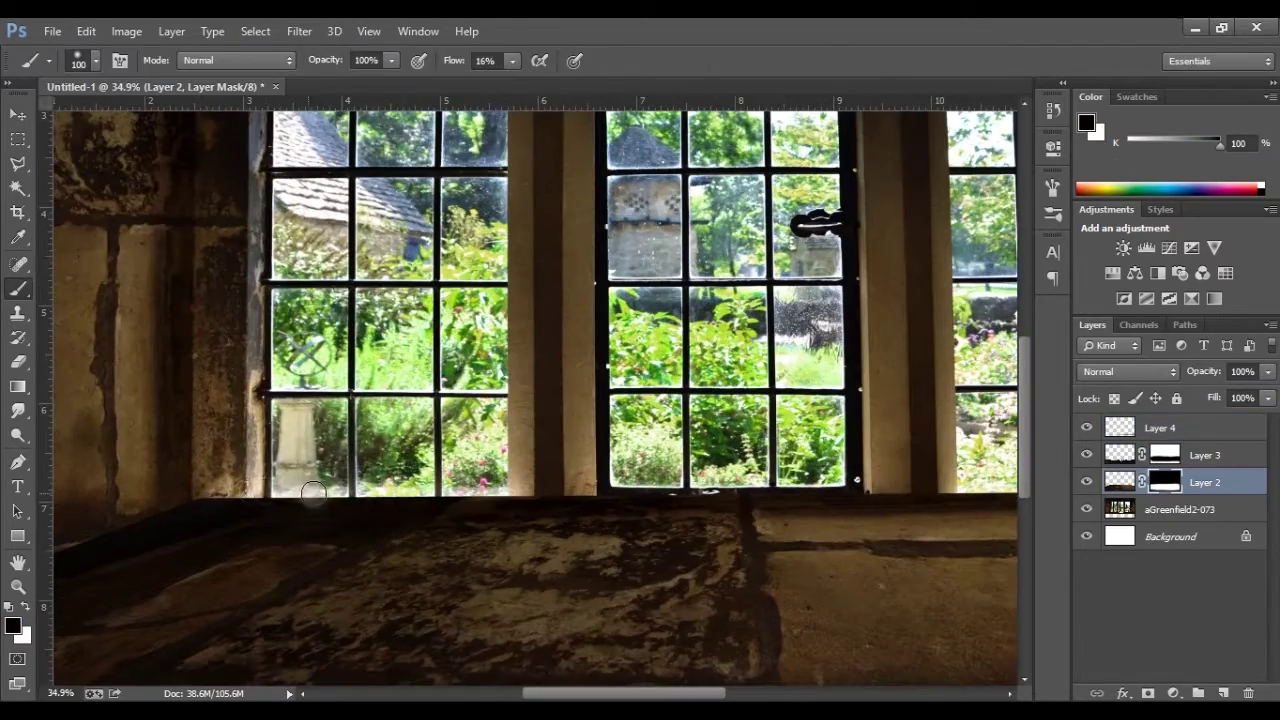
left_click_drag(658, 500, 660, 477)
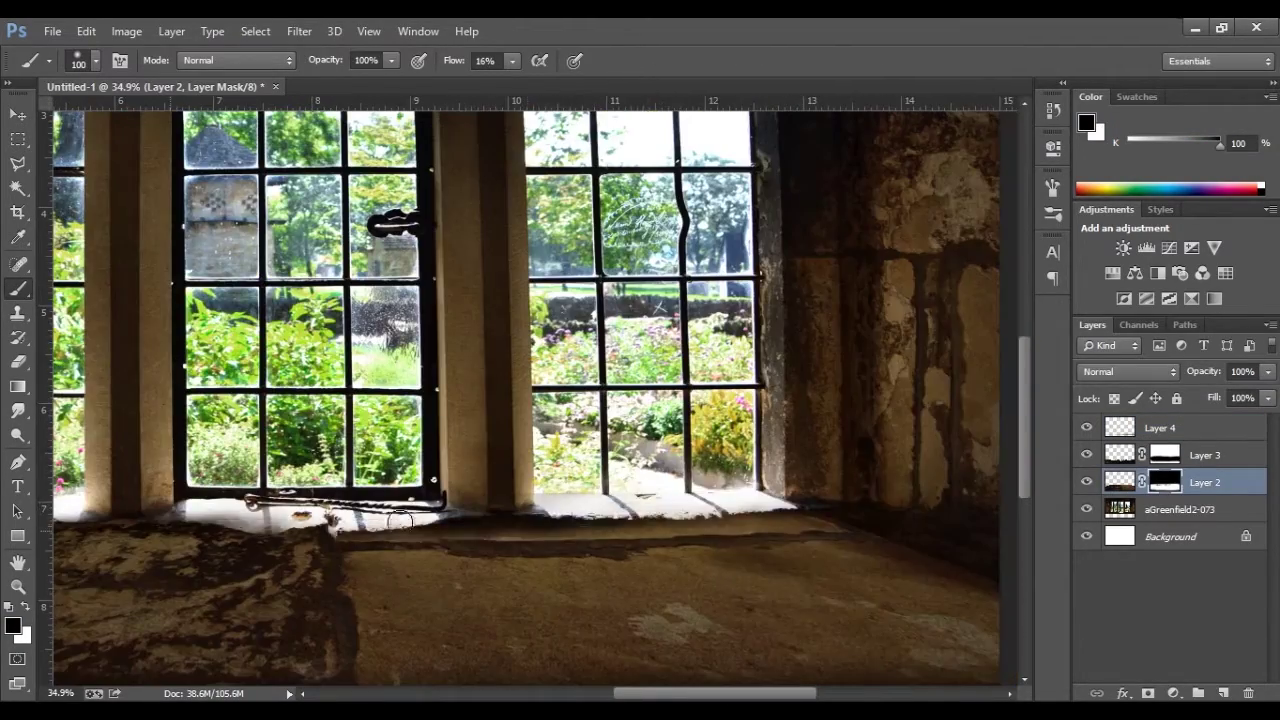
key("ctrl+0")
key("alt+bracketright")
key("alt+bracketright")
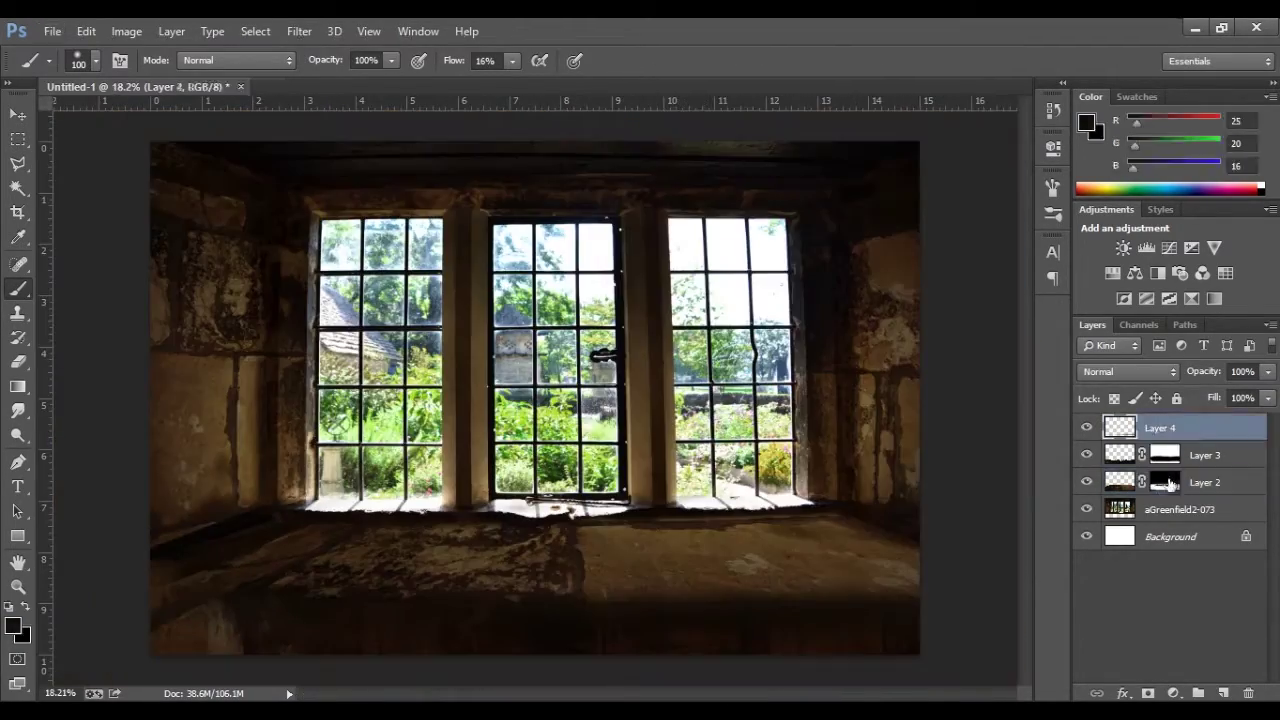
key("alt+bracketleft")
key("alt+bracketleft")
key("alt+bracketleft")
Step: Add a white mask to the room photo and blank out the top-left pane
scroll(400, 250, "up", 3)
left_click(20, 163)
scroll(250, 157, "up", 4)
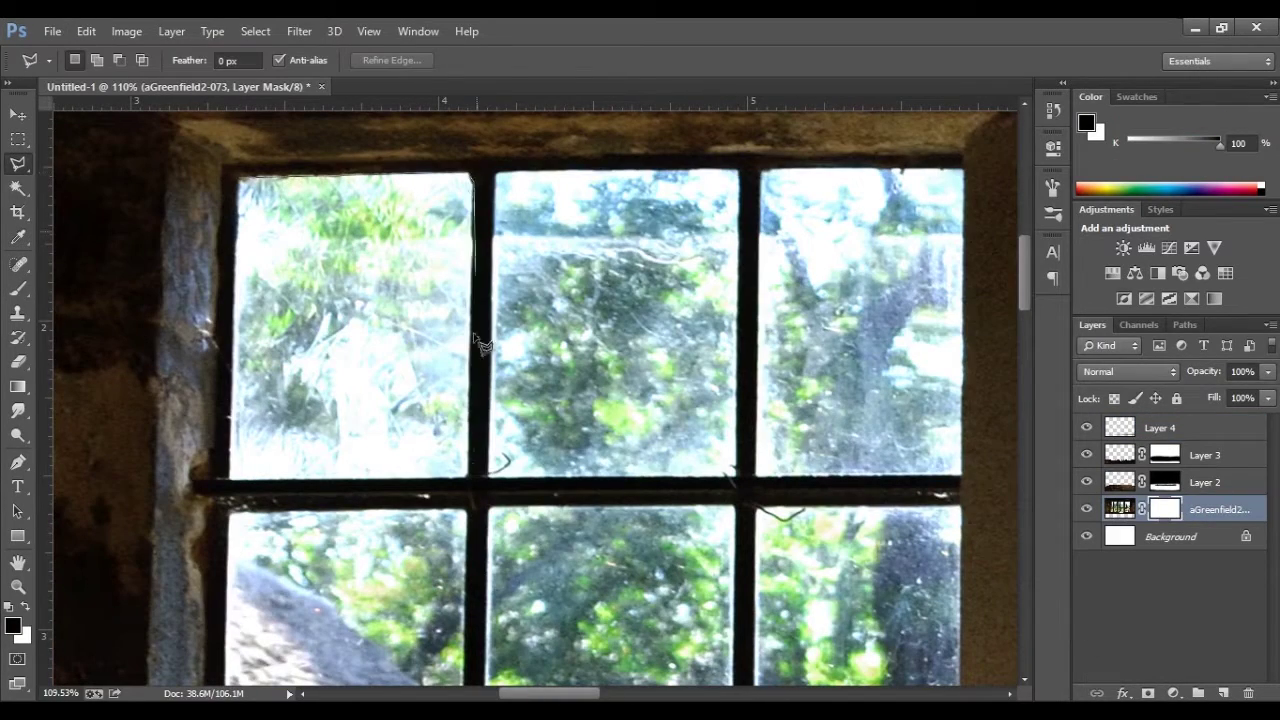
double_click(229, 485)
key("alt+BackSpace")
Step: Mask the middle top pane and the right pane to white
double_click(729, 490)
key("alt+BackSpace")
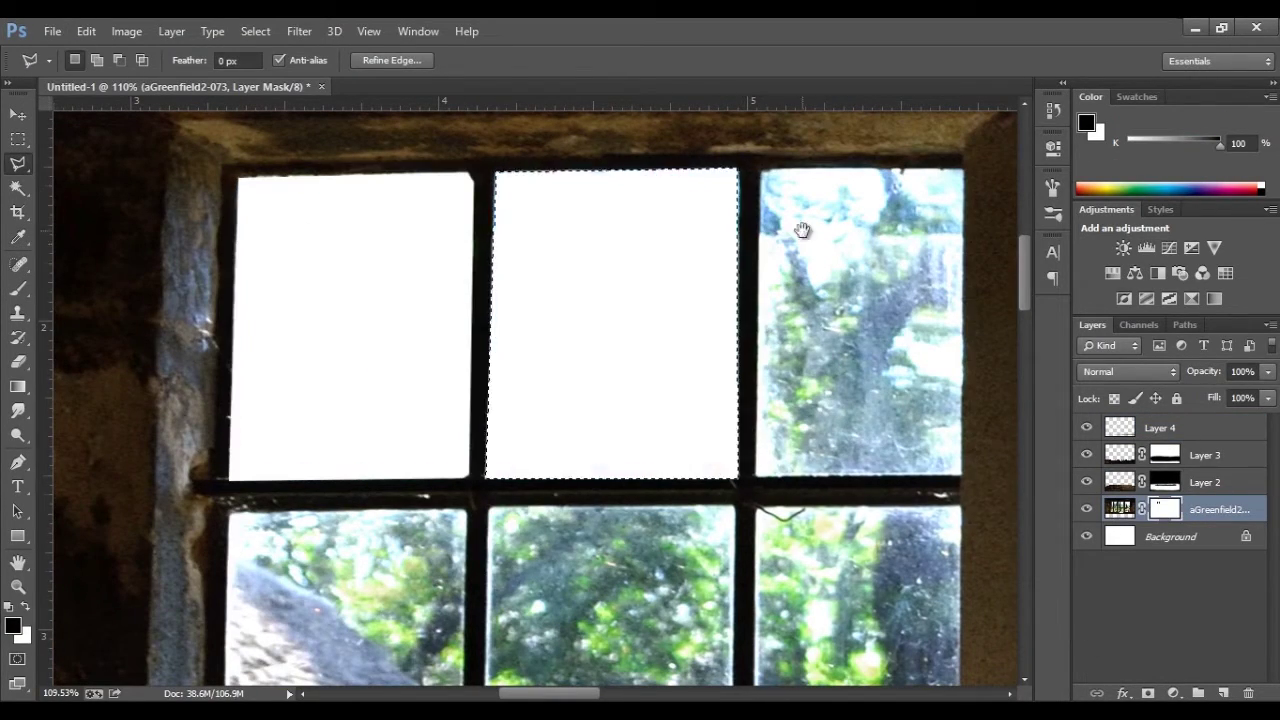
scroll(757, 507, "right", 3)
key("alt+BackSpace")
scroll(500, 250, "down", 3)
scroll(638, 265, "right", 1)
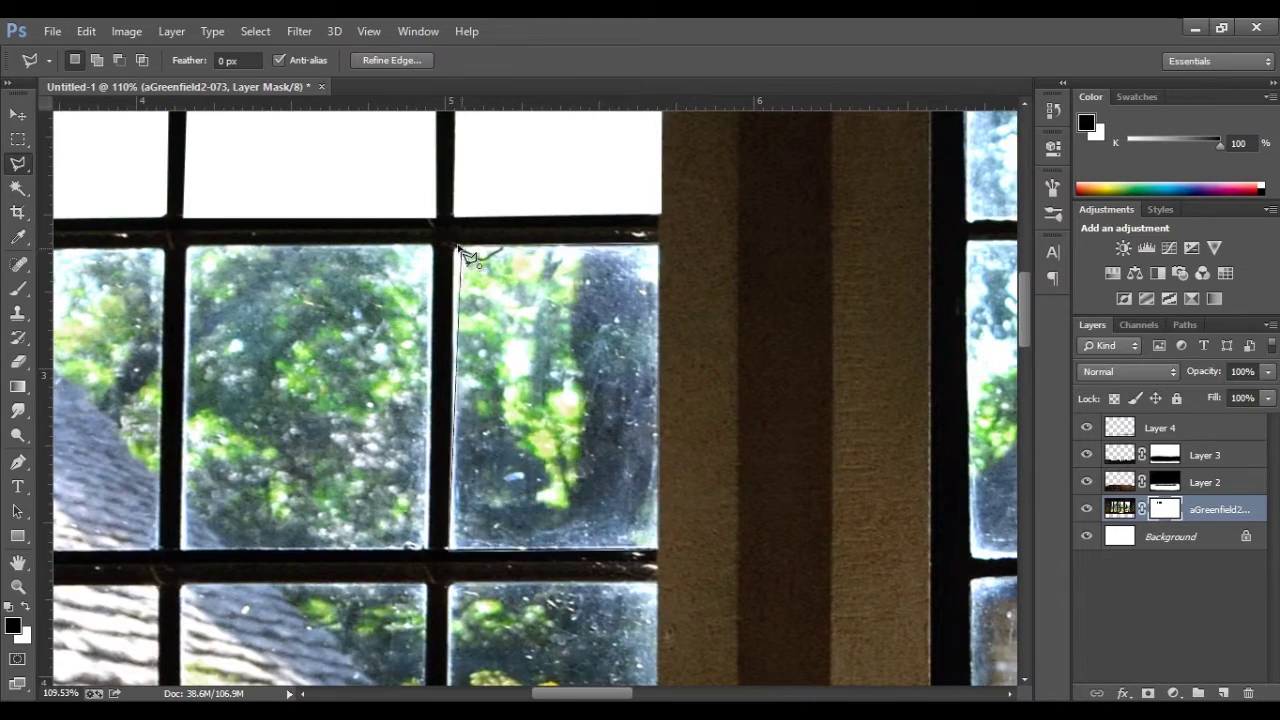
double_click(459, 245)
key("alt+BackSpace")
Step: Mask the middle pane and the left middle pane to white
double_click(184, 250)
key("alt+BackSpace")
scroll(200, 250, "left", 3)
scroll(283, 236, "down", 3)
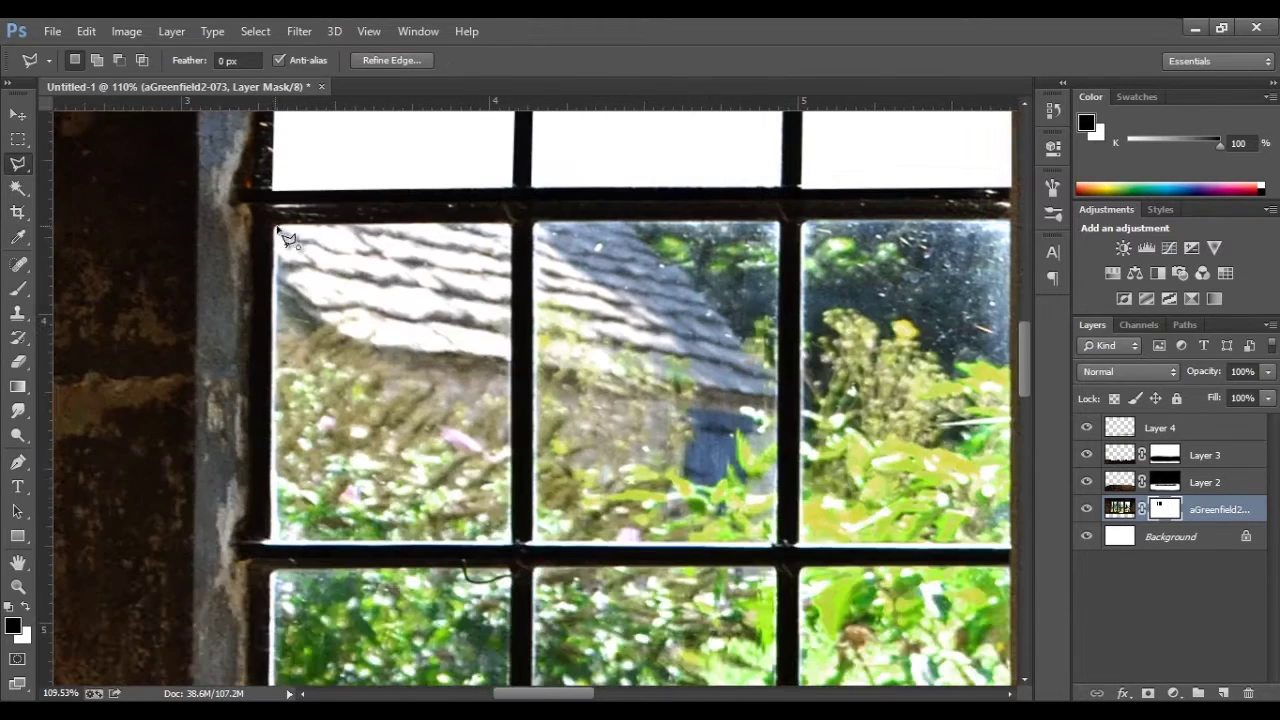
double_click(283, 248)
key("alt+BackSpace")
scroll(283, 248, "right", 2)
scroll(283, 248, "up", 1)
Step: Outline the roof pane and fill it plus the next two panes white
left_click(370, 250)
double_click(370, 262)
key("alt+BackSpace")
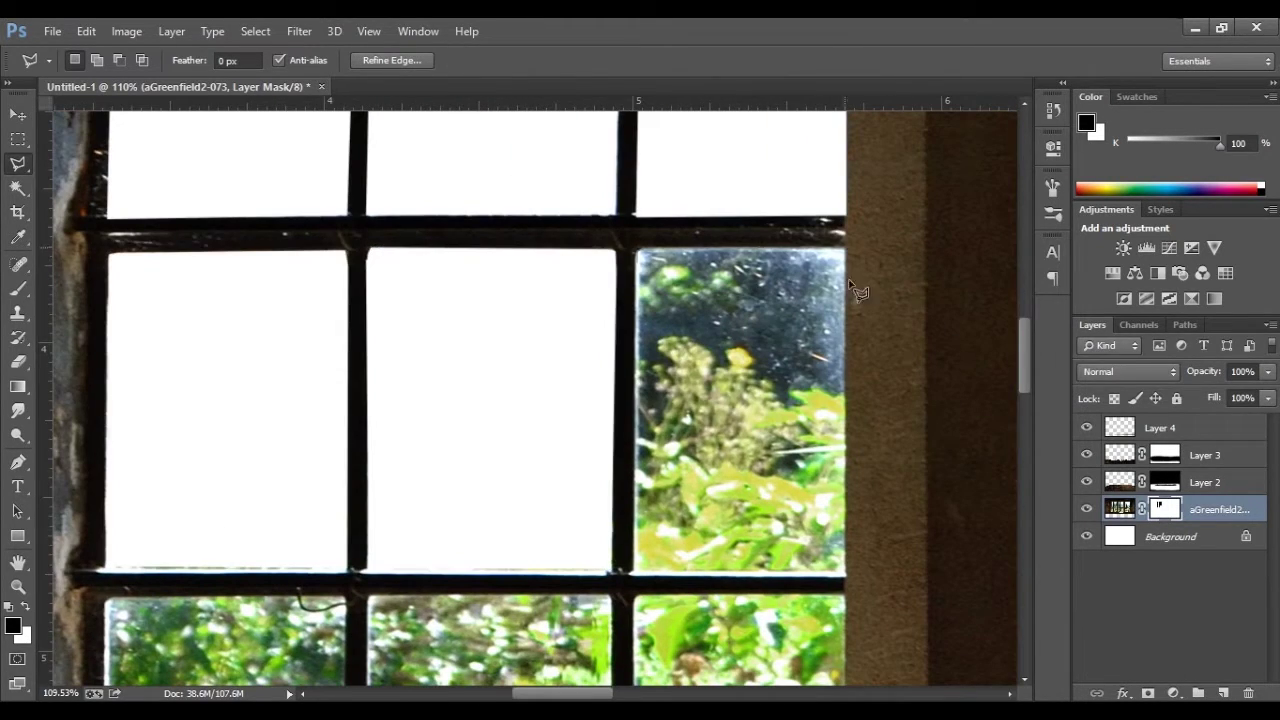
scroll(645, 262, "left", 3)
scroll(483, 275, "down", 4)
key("alt+BackSpace")
scroll(333, 277, "right", 4)
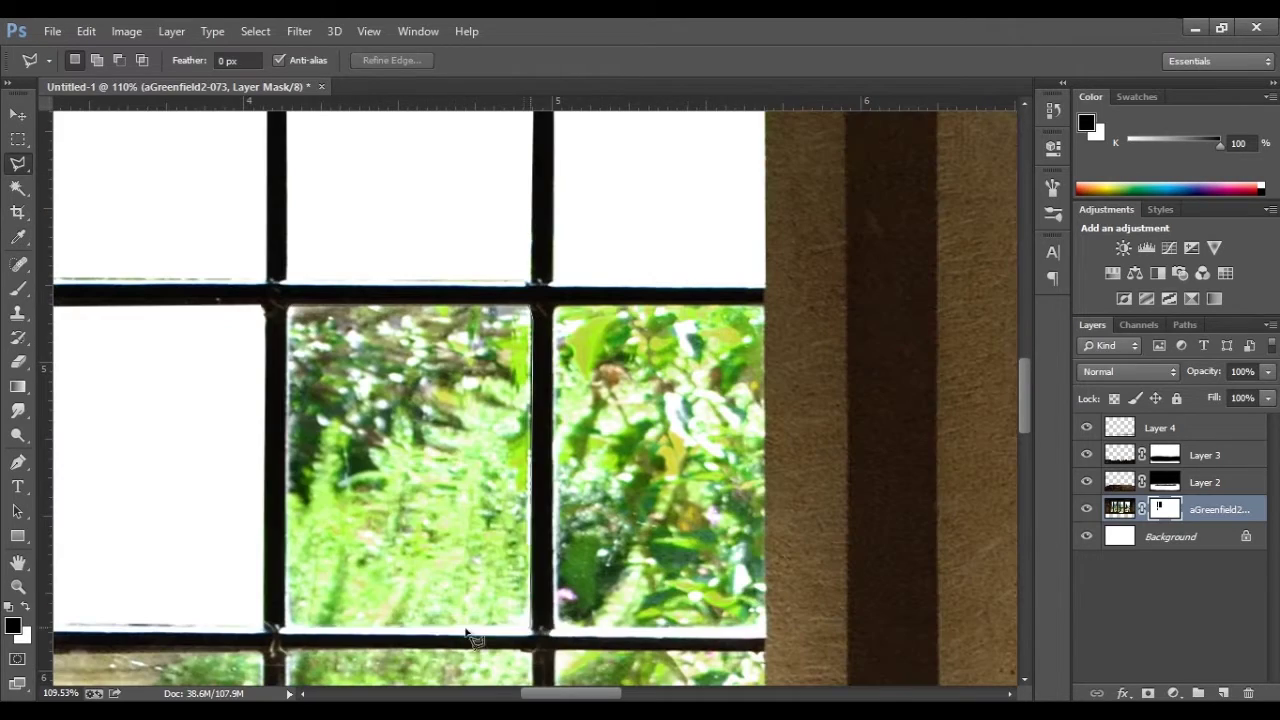
key("alt+BackSpace")
Step: Fill the lower-left pane and a narrow strip white, deselecting after each
double_click(563, 636)
scroll(283, 340, "left", 3)
scroll(283, 340, "down", 4)
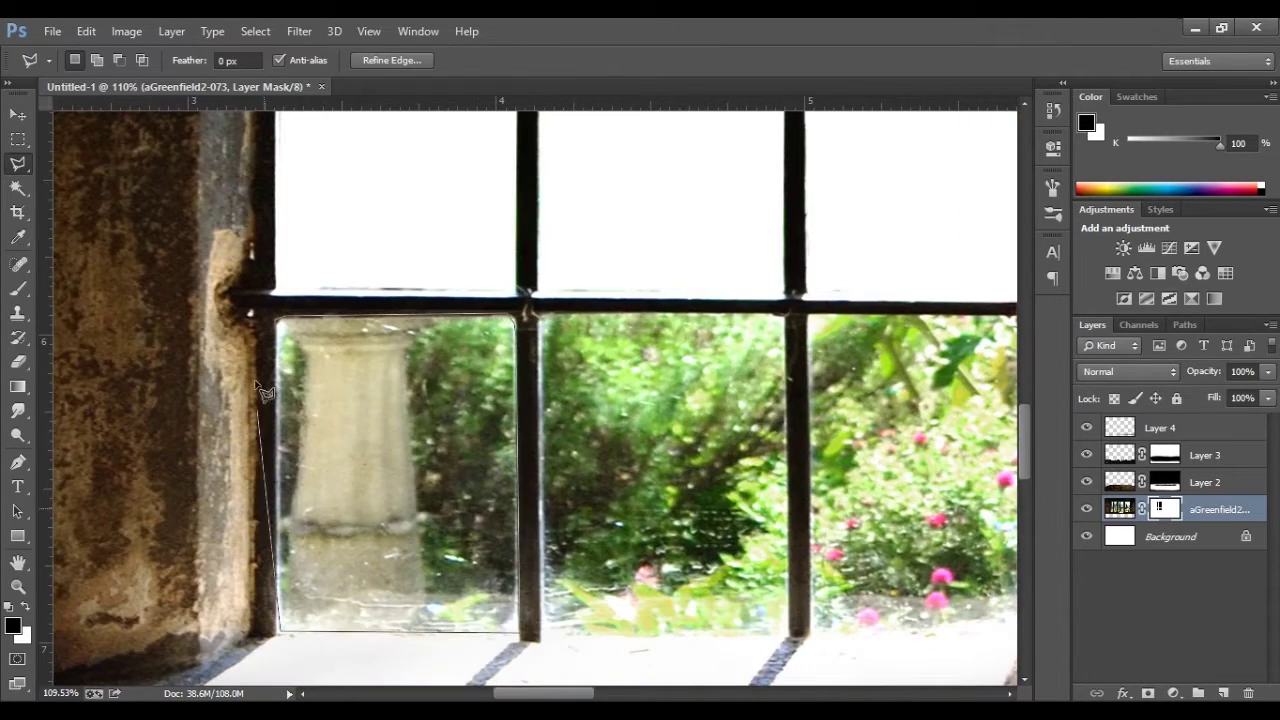
key("alt+BackSpace")
key("ctrl+d")
scroll(290, 382, "up", 1)
key("alt+BackSpace")
key("ctrl+d")
Step: Fill the centre pane and another selected pane white
scroll(425, 556, "down", 2)
scroll(425, 556, "right", 2)
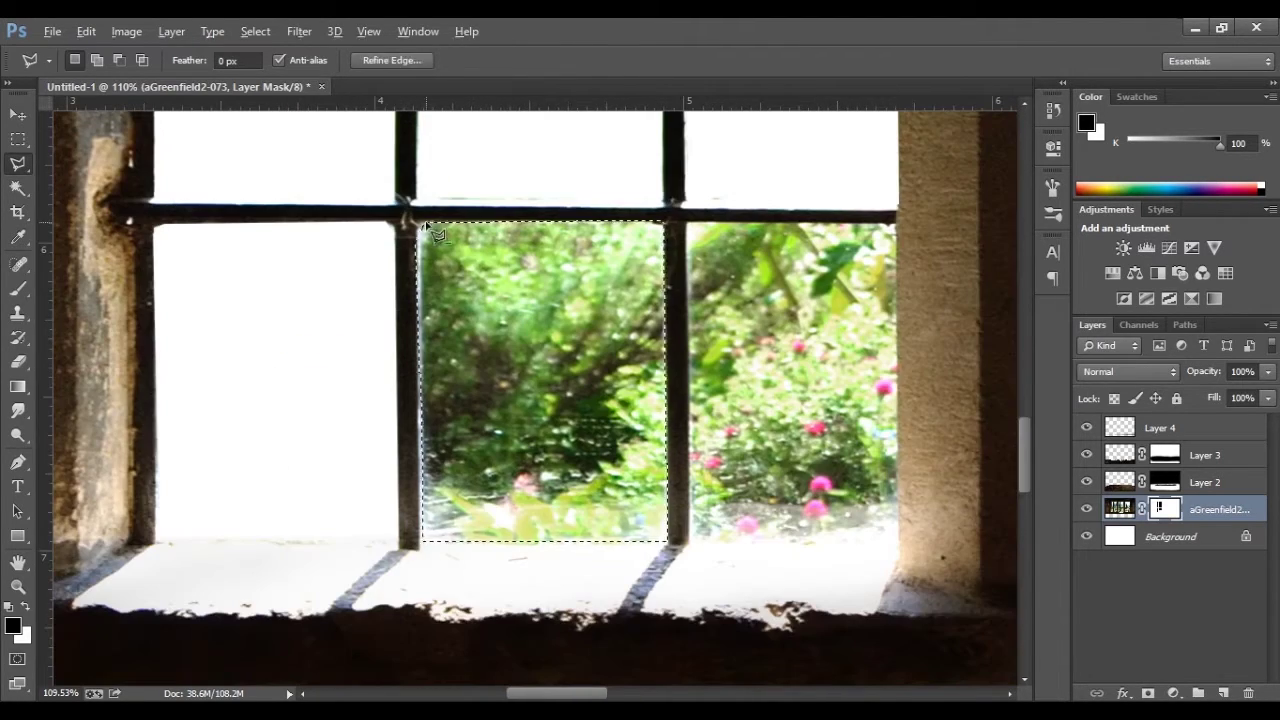
key("alt+BackSpace")
key("ctrl+d")
scroll(427, 228, "right", 5)
scroll(540, 400, "down", 3)
scroll(560, 400, "up", 3)
key("alt+BackSpace")
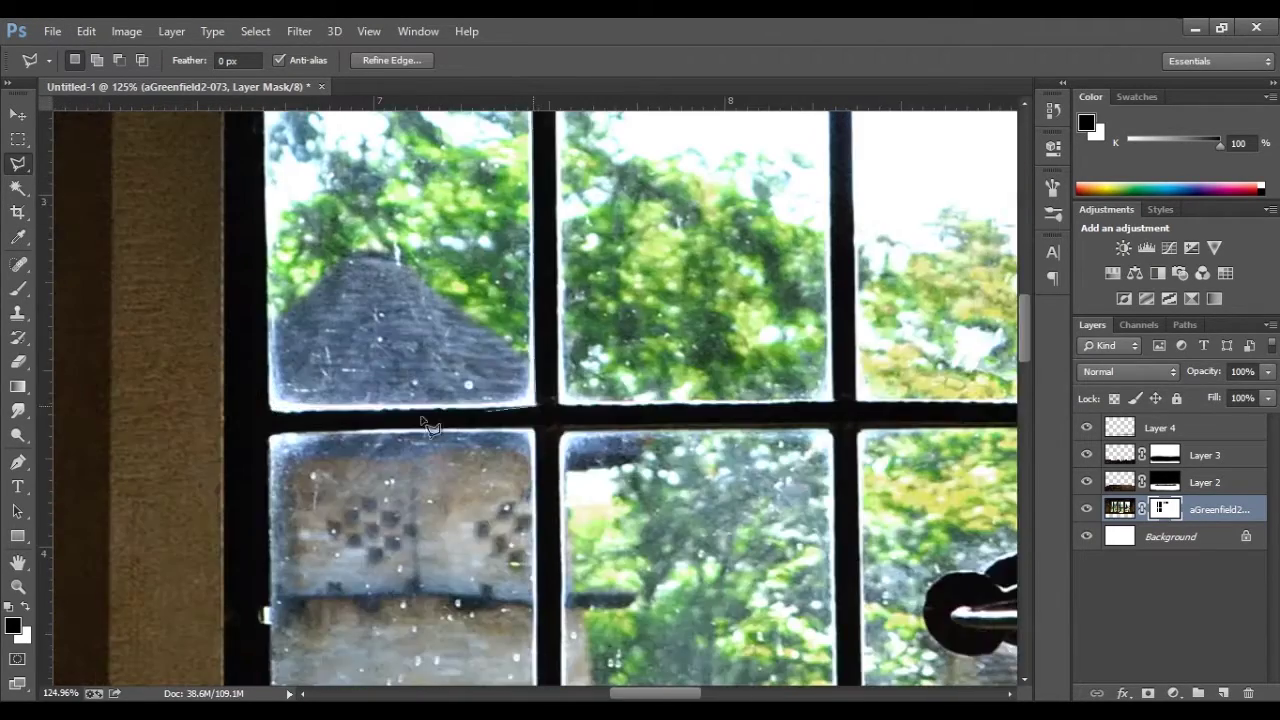
Step: Outline the left pane with four corner points and fill it white
left_click(258, 250)
left_click(525, 250)
left_click(530, 608)
double_click(265, 610)
key("alt+BackSpace")
key("alt+BackSpace")
scroll(749, 394, "left", 5)
scroll(749, 394, "right", 5)
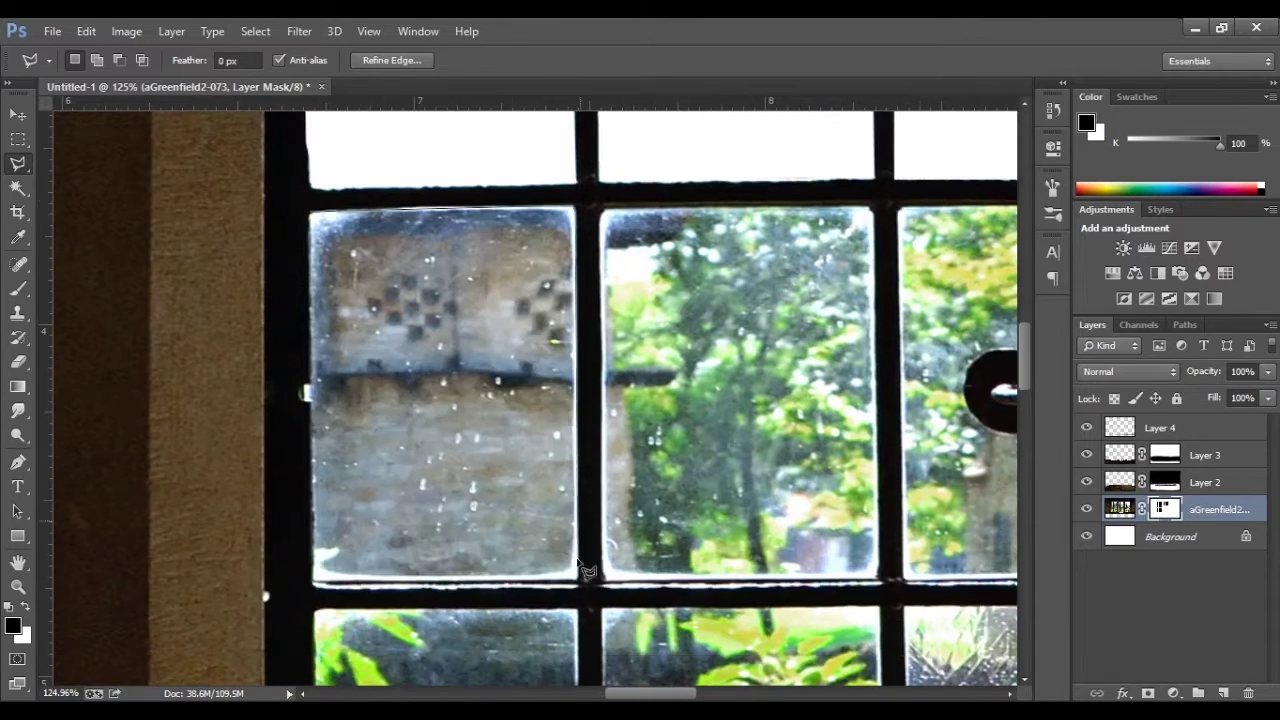
Step: Outline the tree pane with four corners and fill it and a new pane white
key("alt+BackSpace")
left_click(873, 208)
left_click(875, 578)
left_click(602, 578)
double_click(602, 208)
key("alt+BackSpace")
scroll(450, 444, "right", 5)
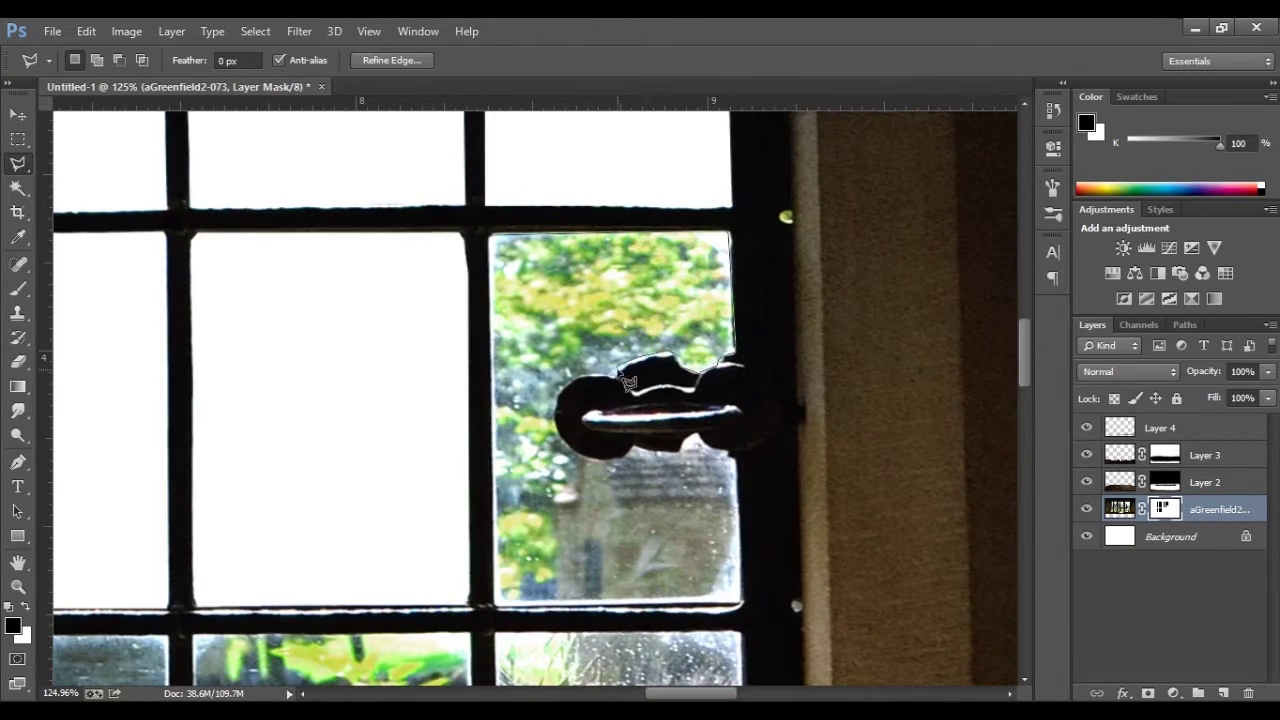
scroll(751, 567, "left", 5)
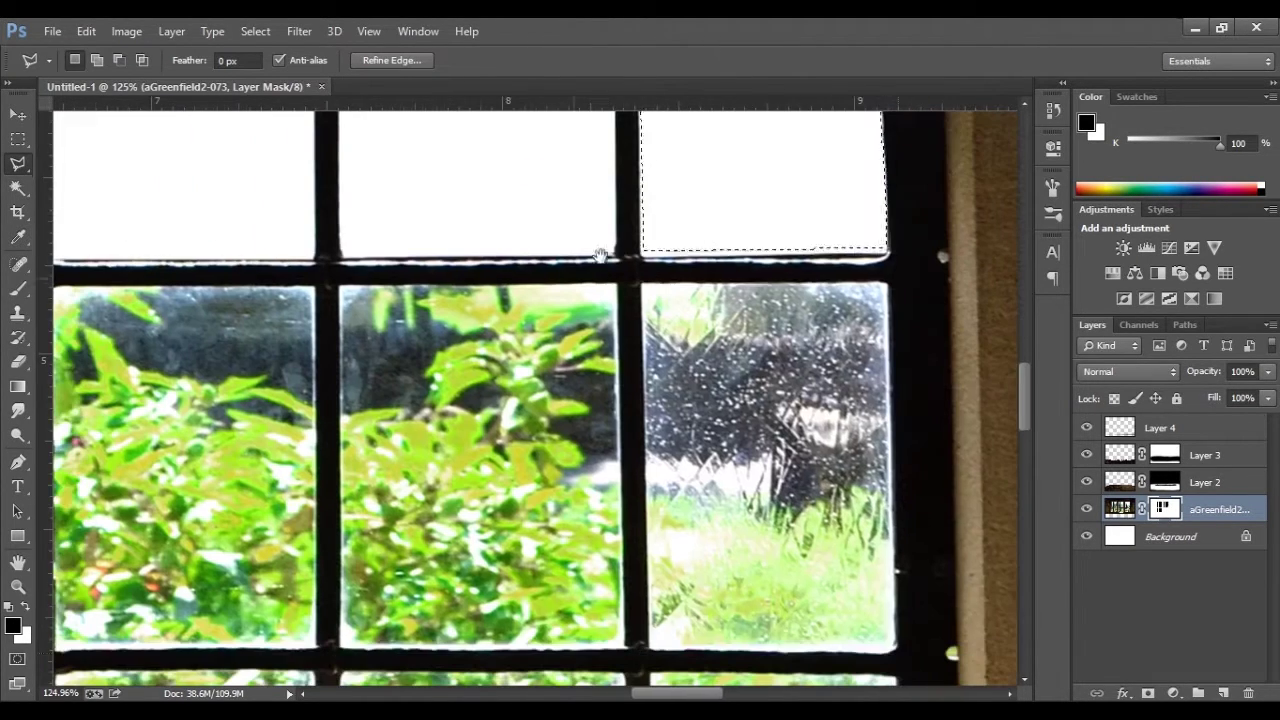
key("alt+BackSpace")
Step: Blank out another window pane, the tree pane and the foliage pane
scroll(600, 560, "left", 5)
key("alt+BackSpace")
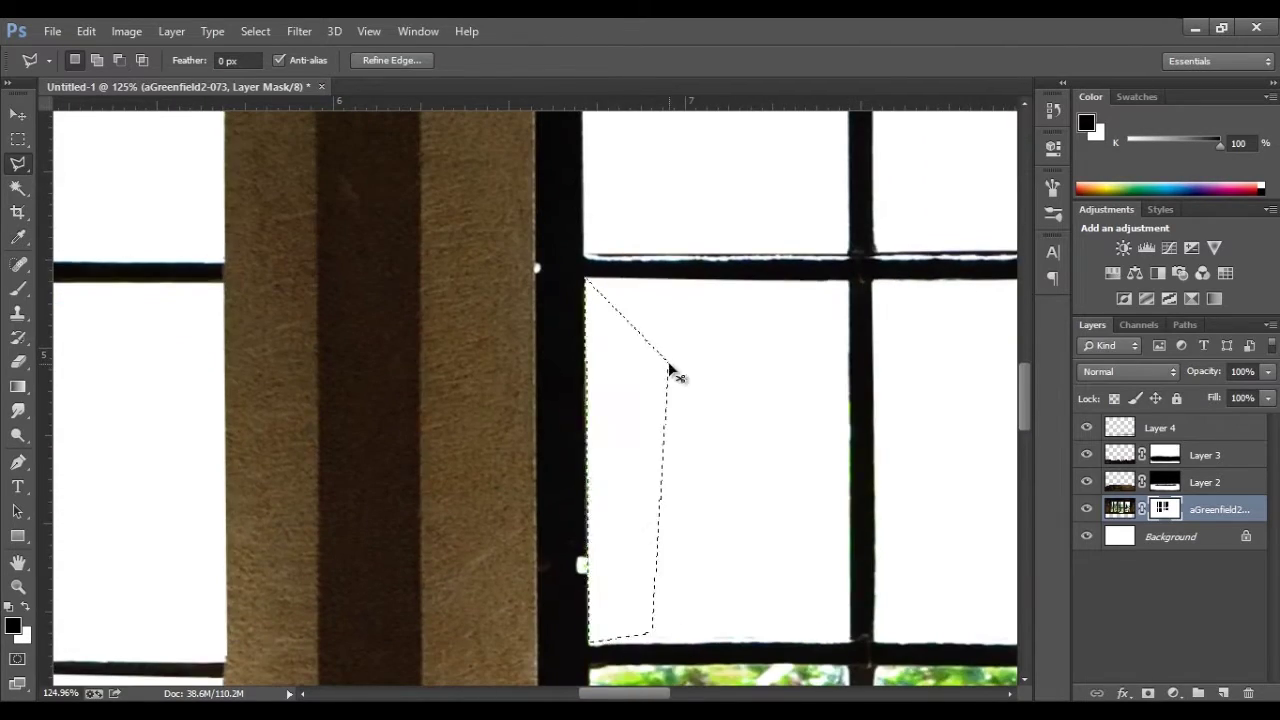
scroll(672, 372, "right", 5)
scroll(640, 450, "right", 5)
key("alt+BackSpace")
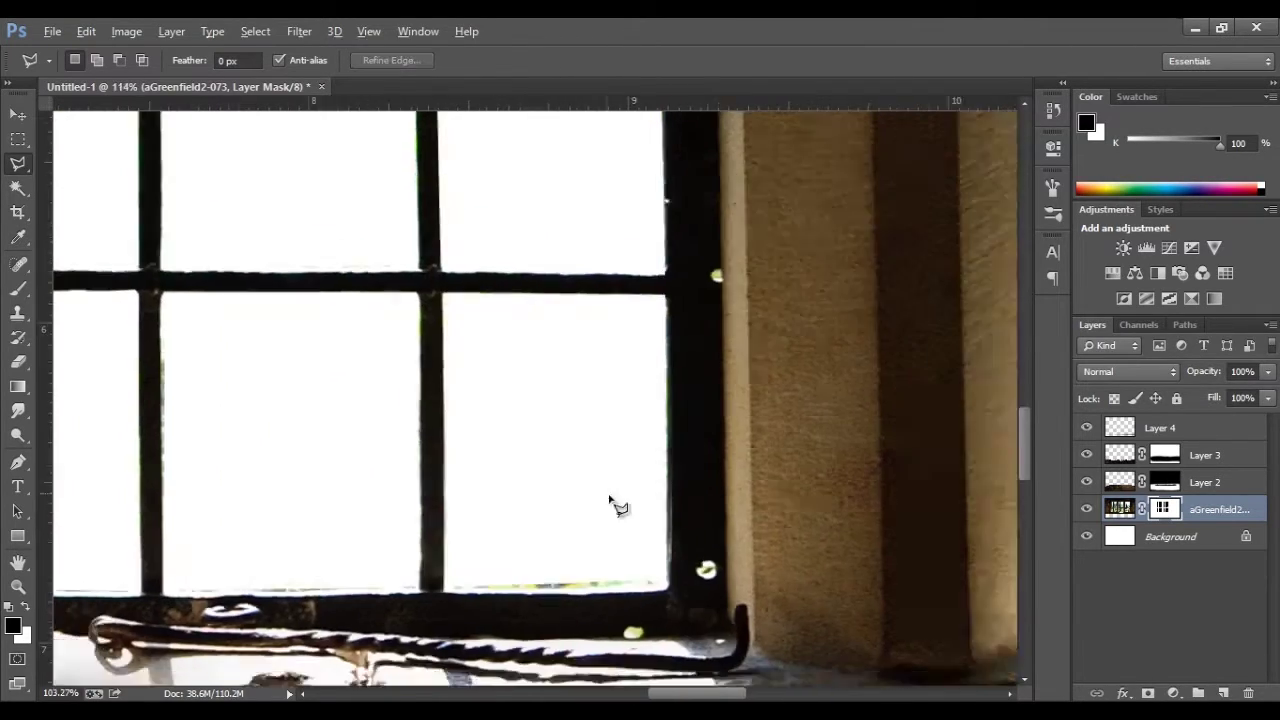
scroll(610, 500, "up", 3)
scroll(491, 149, "right", 5)
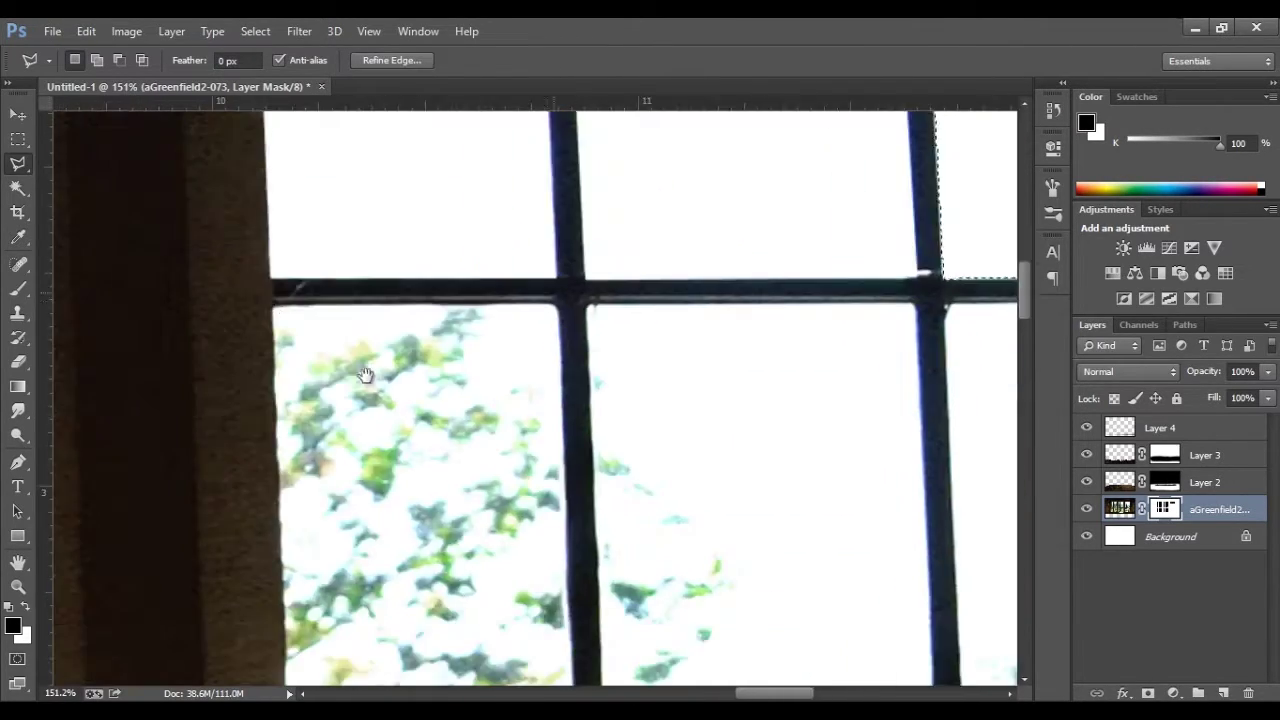
scroll(365, 375, "down", 3)
key("alt+BackSpace")
Step: Outline and blank out the right pane and the engraved glass pane
scroll(771, 623, "right", 5)
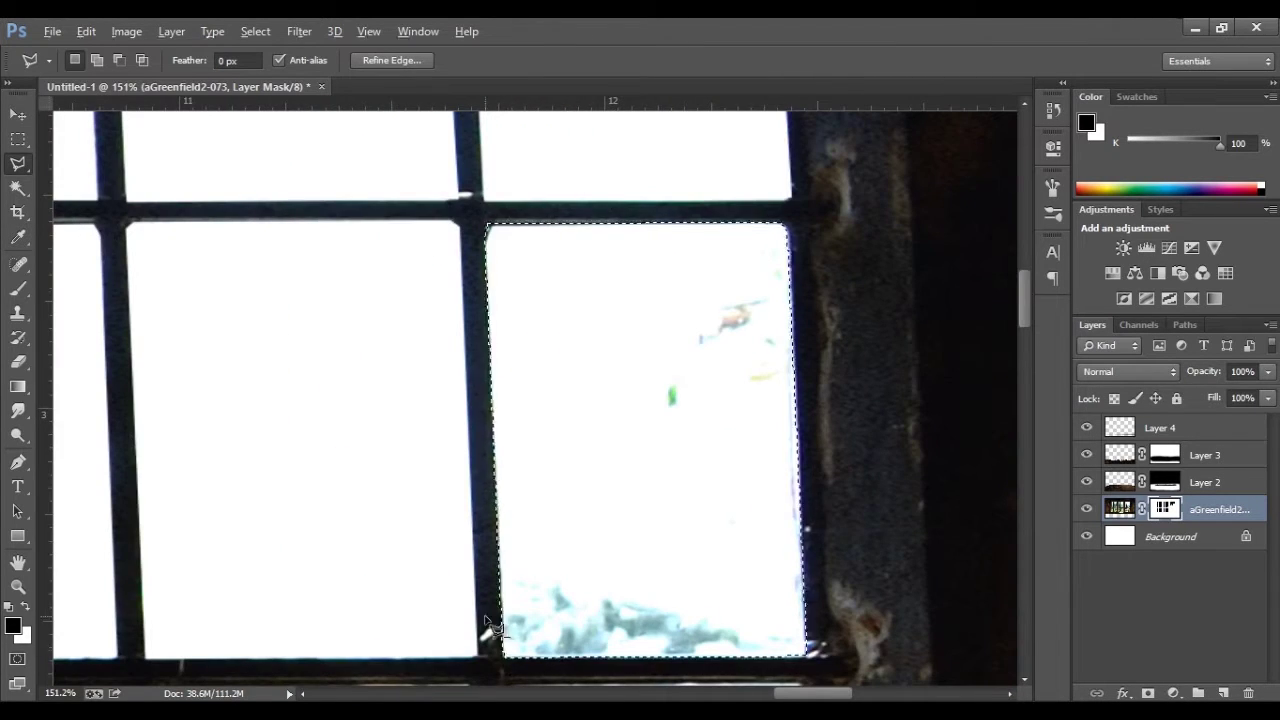
scroll(490, 625, "down", 5)
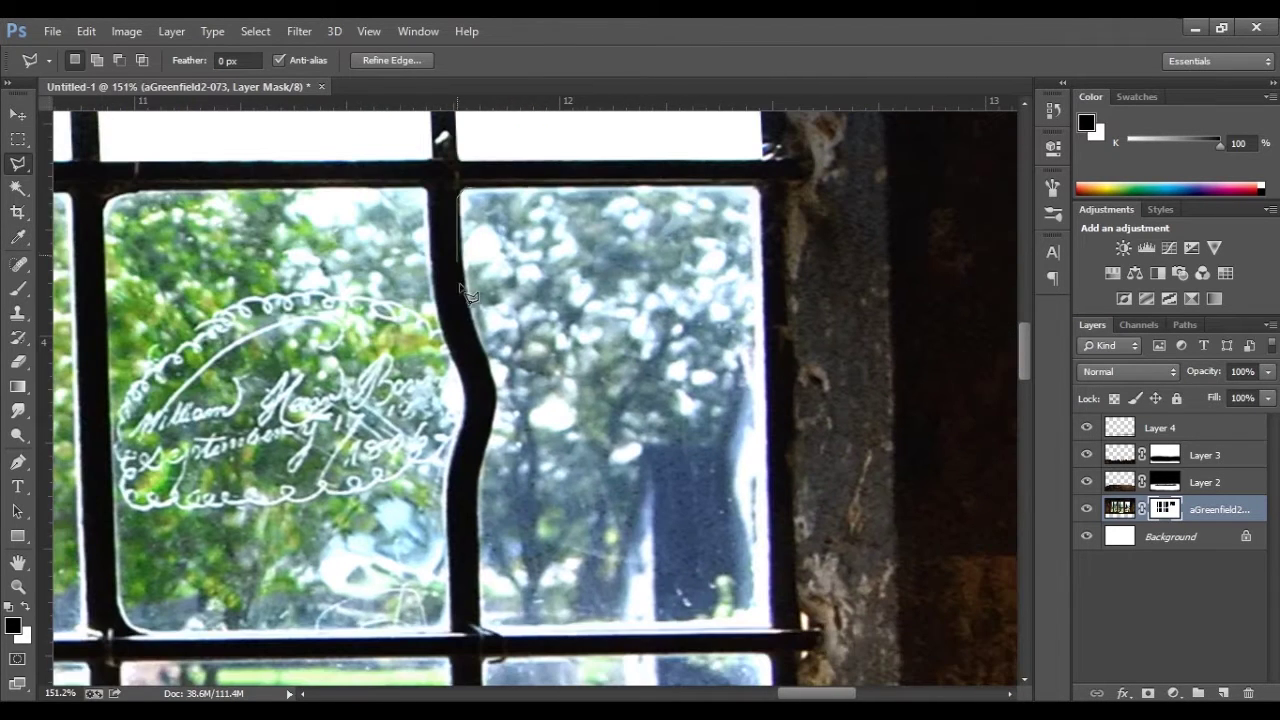
left_click(767, 634)
key("alt+BackSpace")
scroll(650, 500, "up", 1)
scroll(600, 470, "left", 3)
left_click(245, 668)
left_click(271, 251)
key("alt+BackSpace")
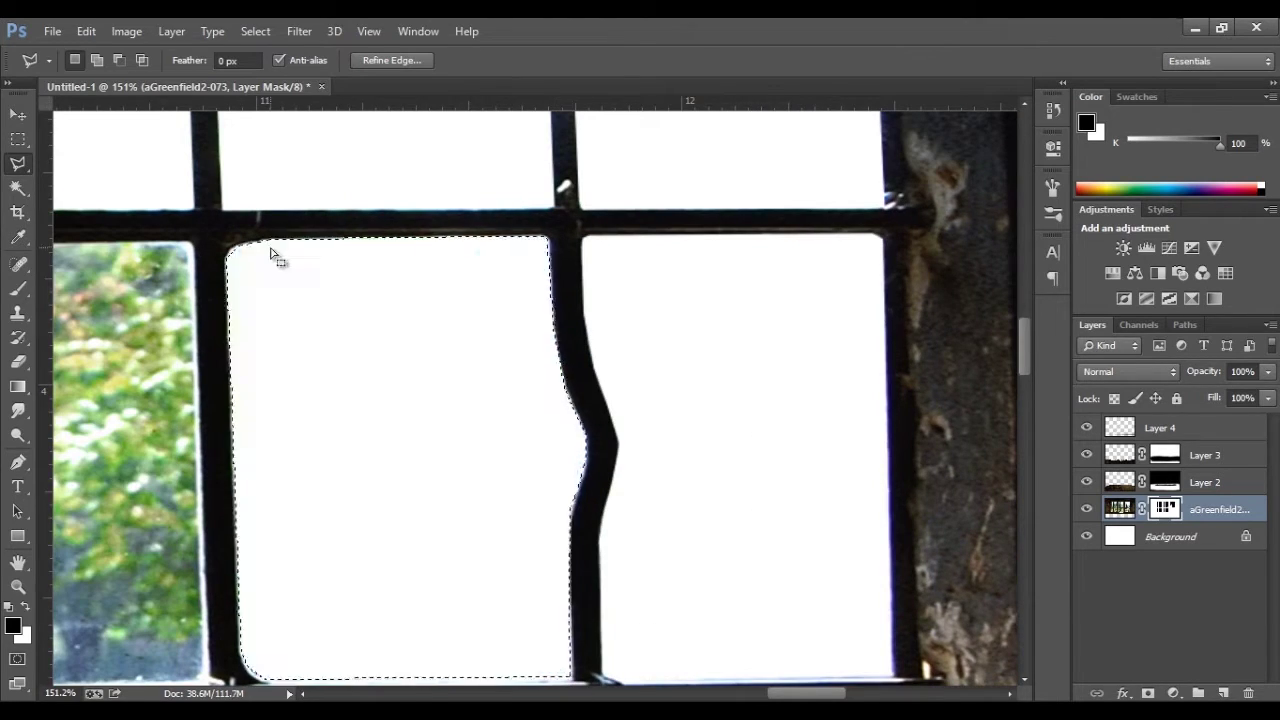
Step: Outline the left garden pane and fill it white
scroll(271, 251, "left", 5)
scroll(474, 251, "down", 5)
scroll(400, 220, "down", 2)
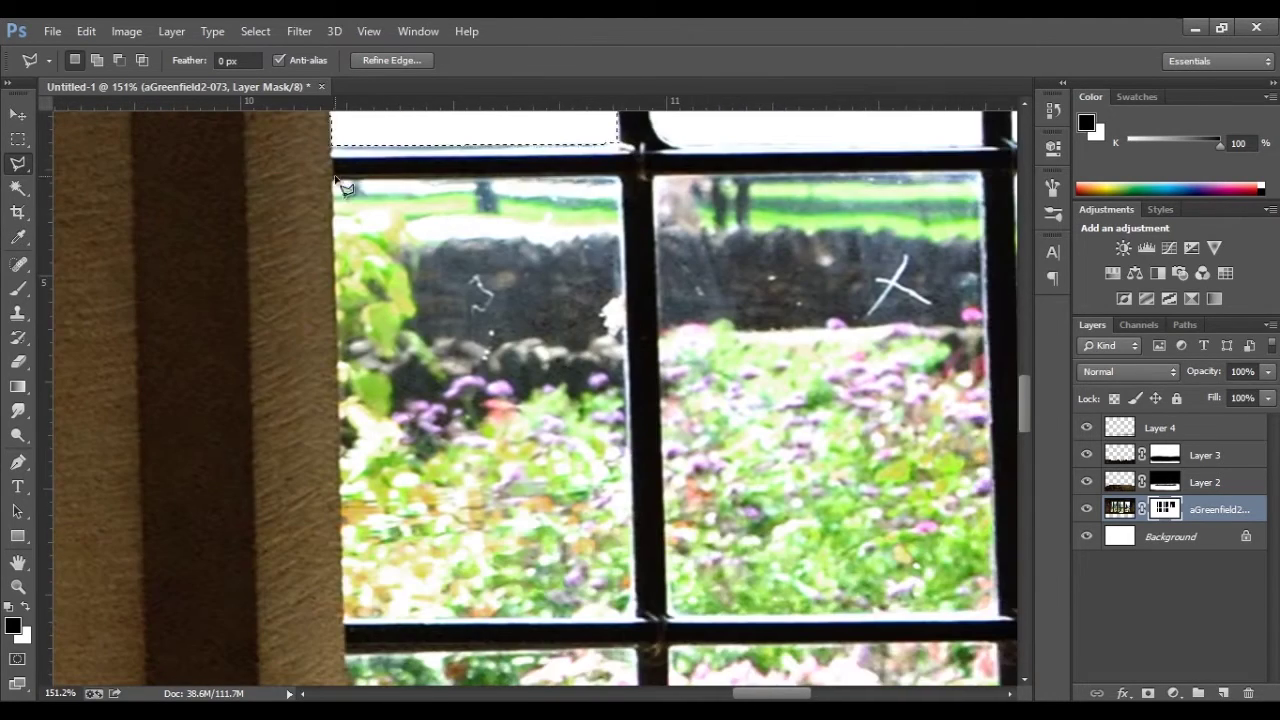
left_click(335, 243)
key("alt+BackSpace")
scroll(335, 243, "right", 5)
Step: Blank out the centre and last garden panes, then clear the selection
left_click(634, 450)
left_click(619, 180)
key("alt+BackSpace")
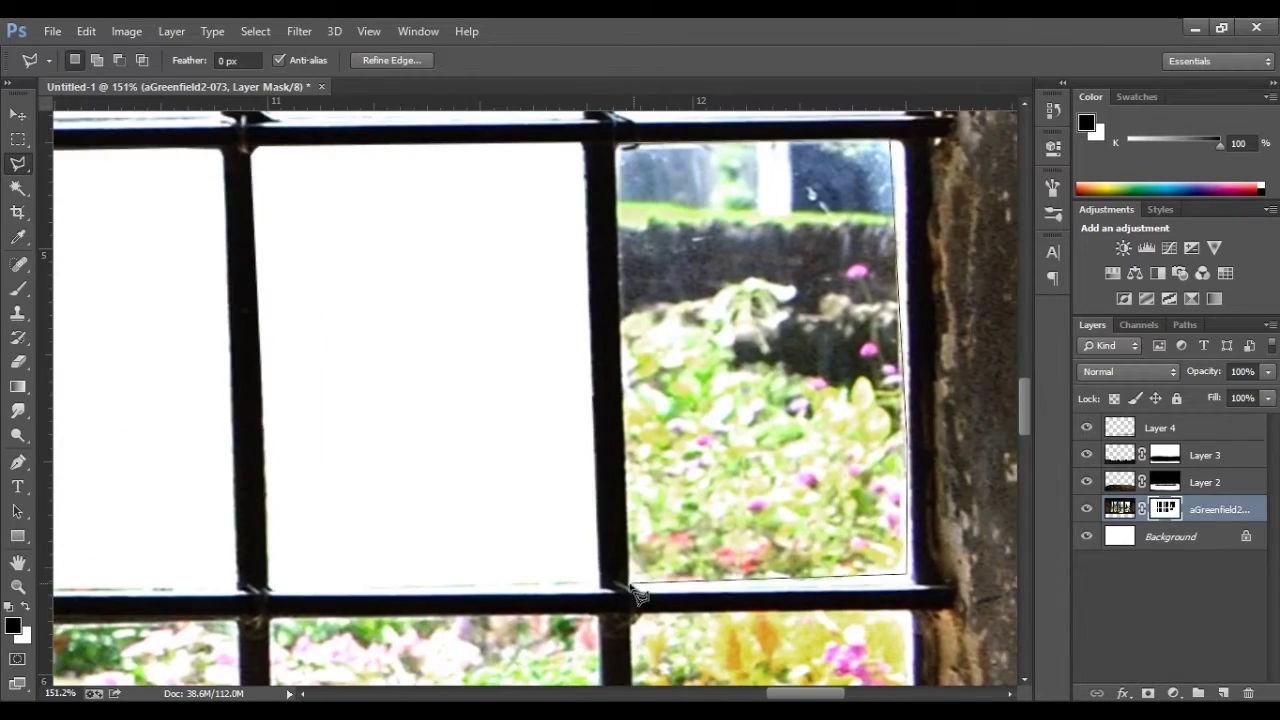
scroll(637, 595, "down", 5)
scroll(832, 322, "right", 1)
key("alt+BackSpace")
key("ctrl+d")
scroll(223, 600, "right", 5)
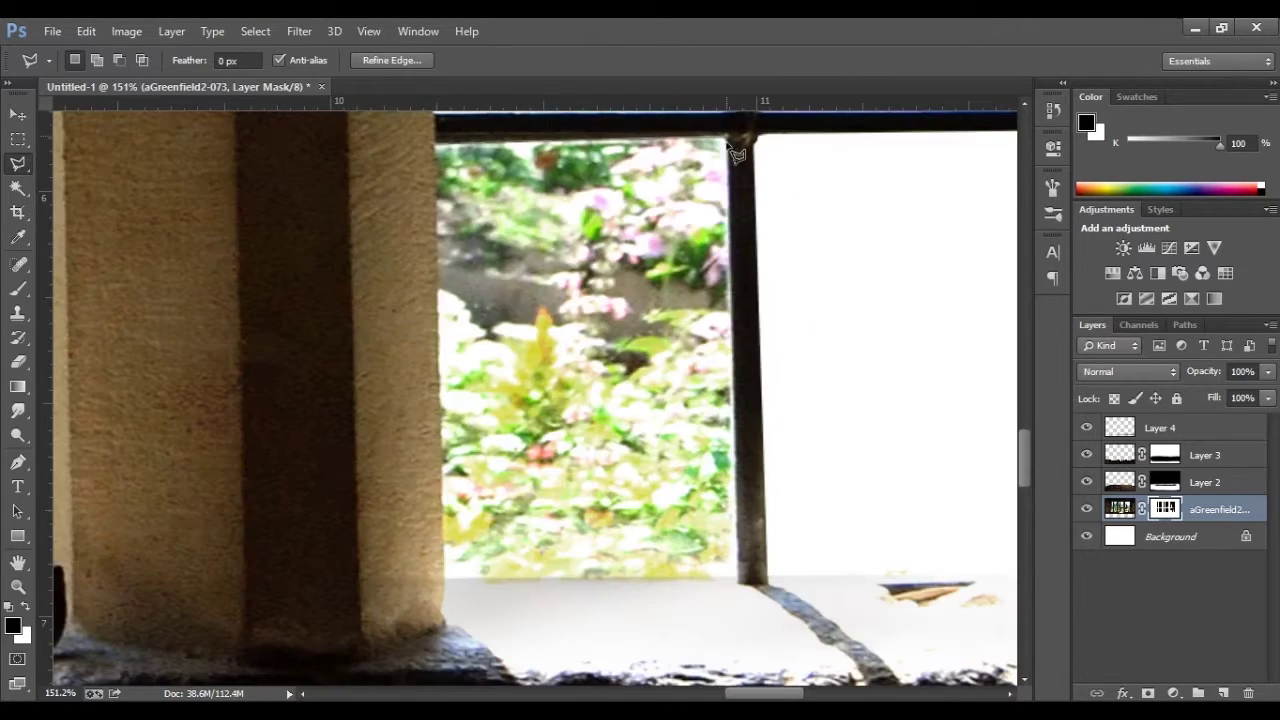
Step: Place the Wild_forest_6 photo behind the windows and the girl photo on top
key("ctrl+0")
left_click_drag(1006, 371, 537, 371)
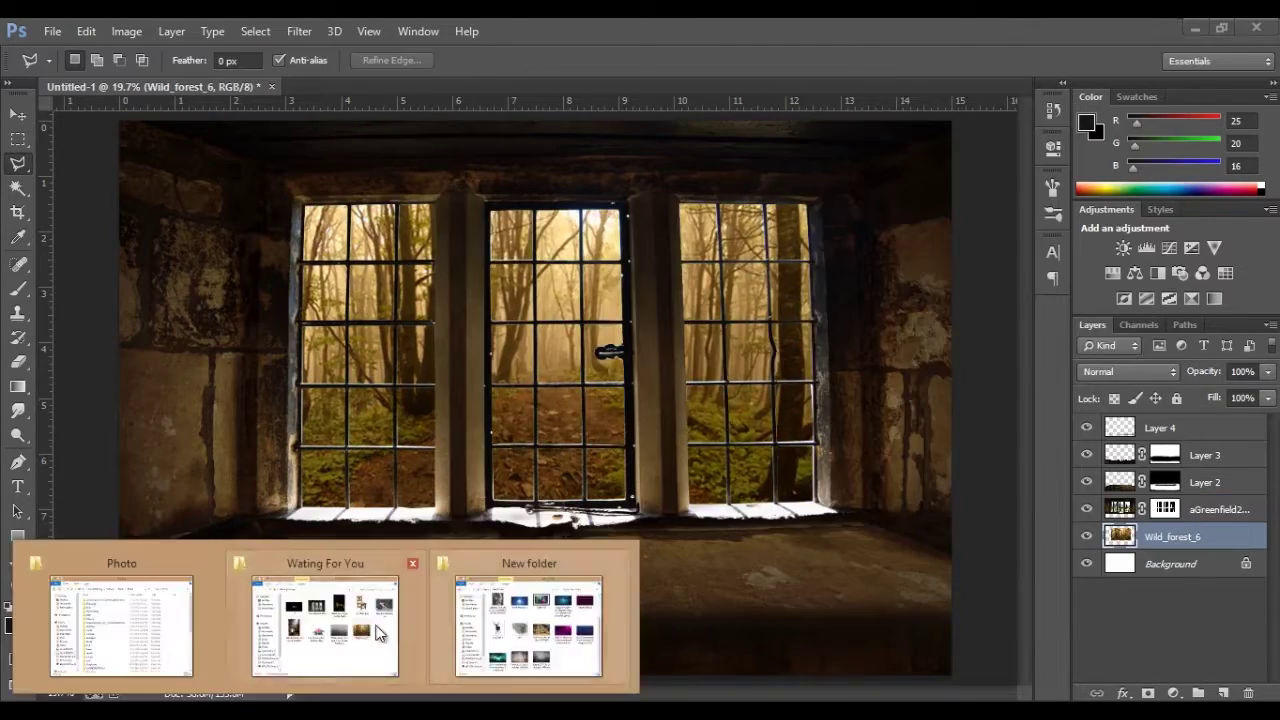
left_click_drag(1006, 371, 537, 371)
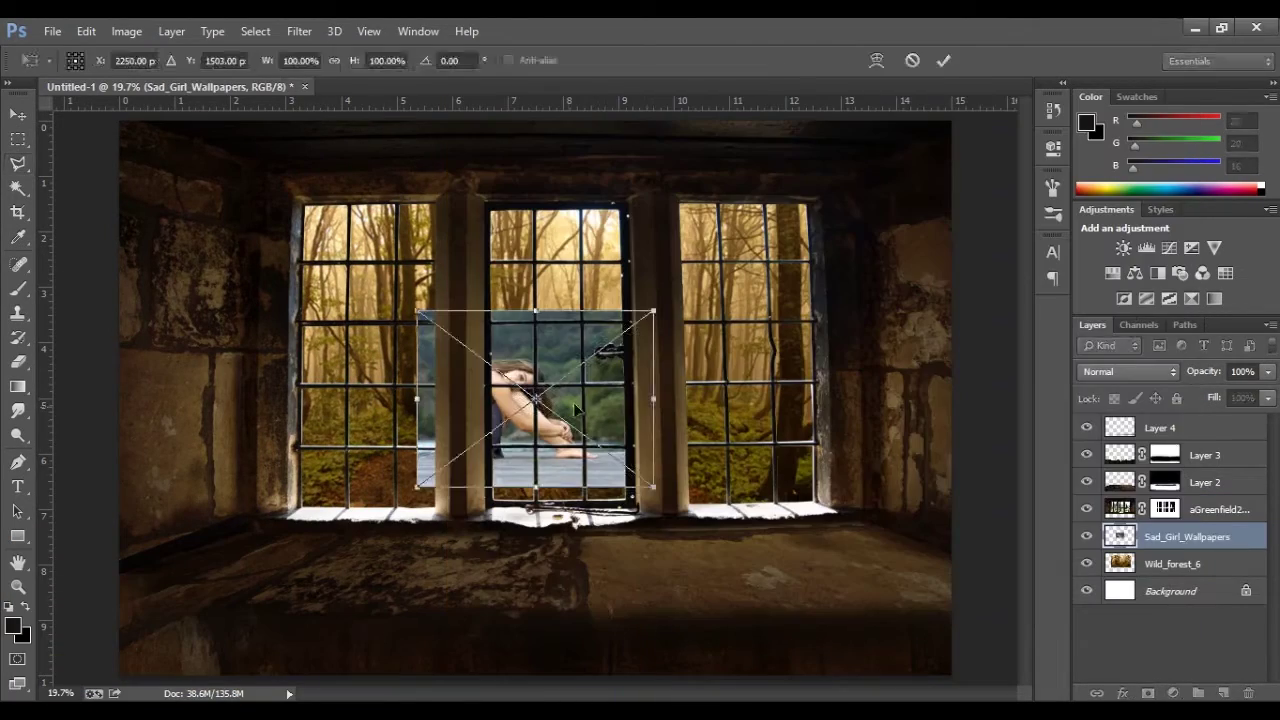
key("Return")
Step: Open the Sad_Girl_Wallpapers layer's contents as a separate document
right_click(1180, 427)
left_click(813, 300)
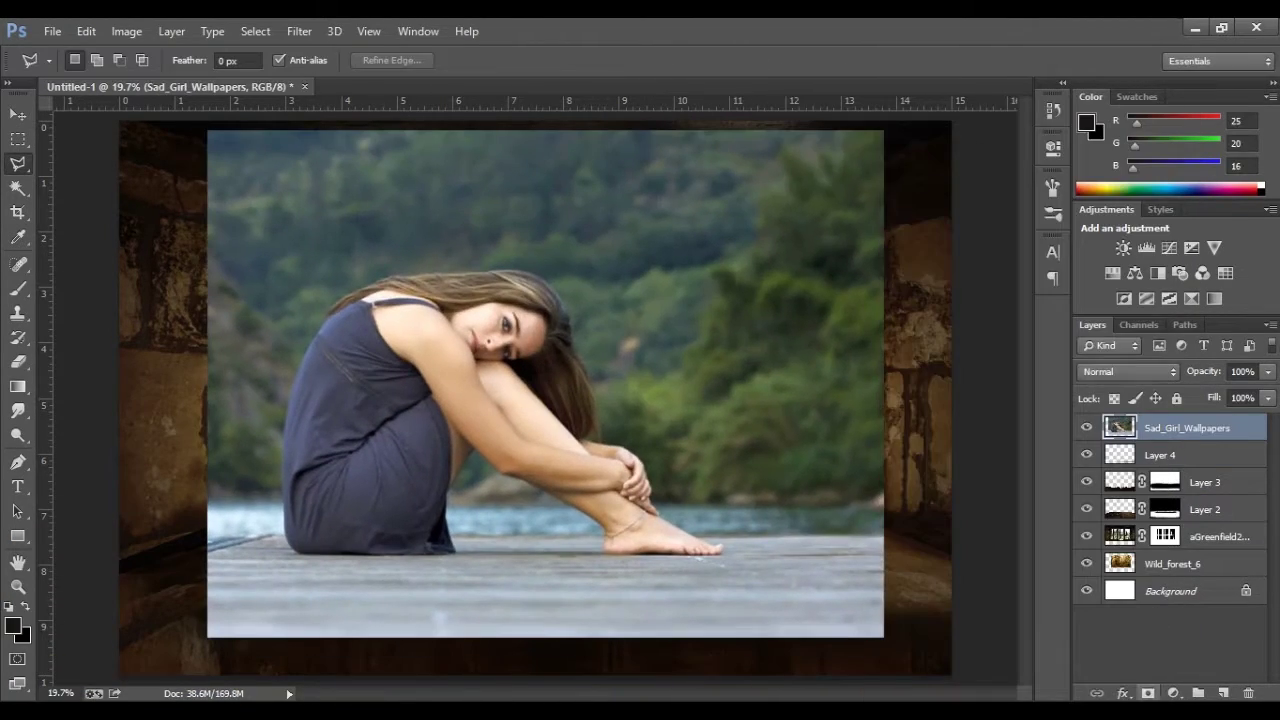
right_click(1153, 430)
key("Escape")
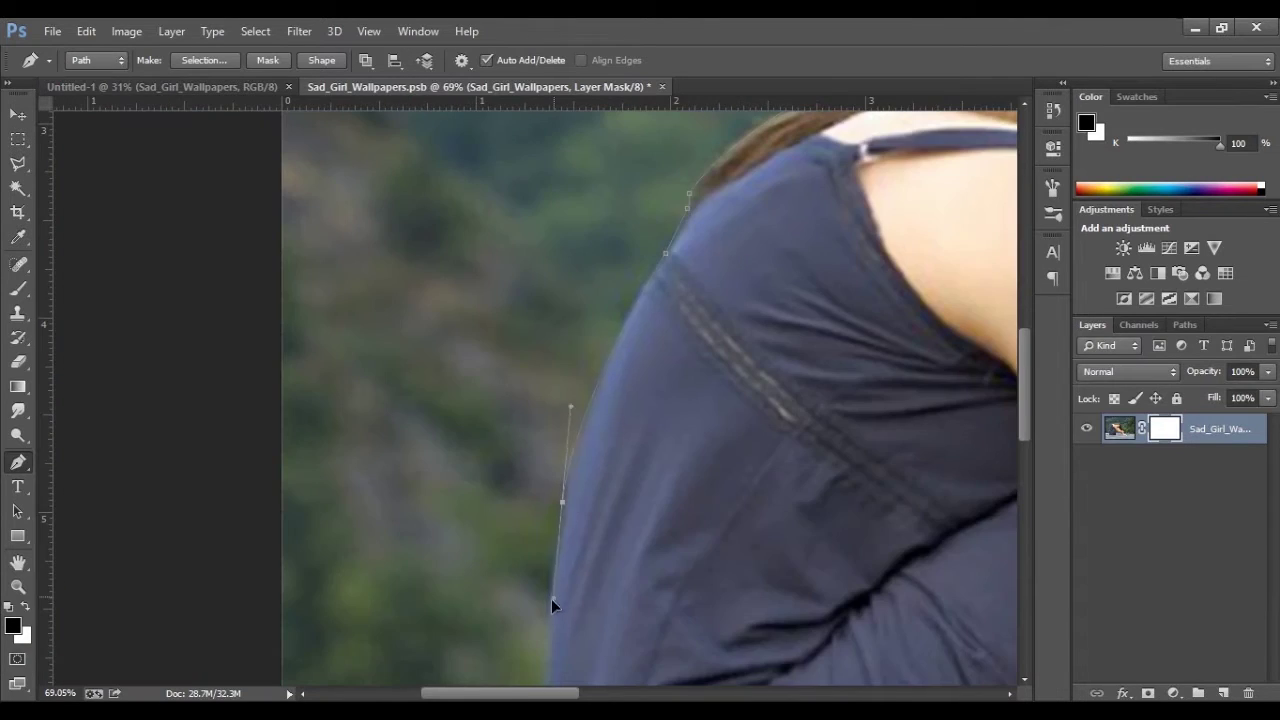
Step: Trace a Pen path around the girl's fingers and curve it along her hair
left_click_drag(551, 599, 689, 252)
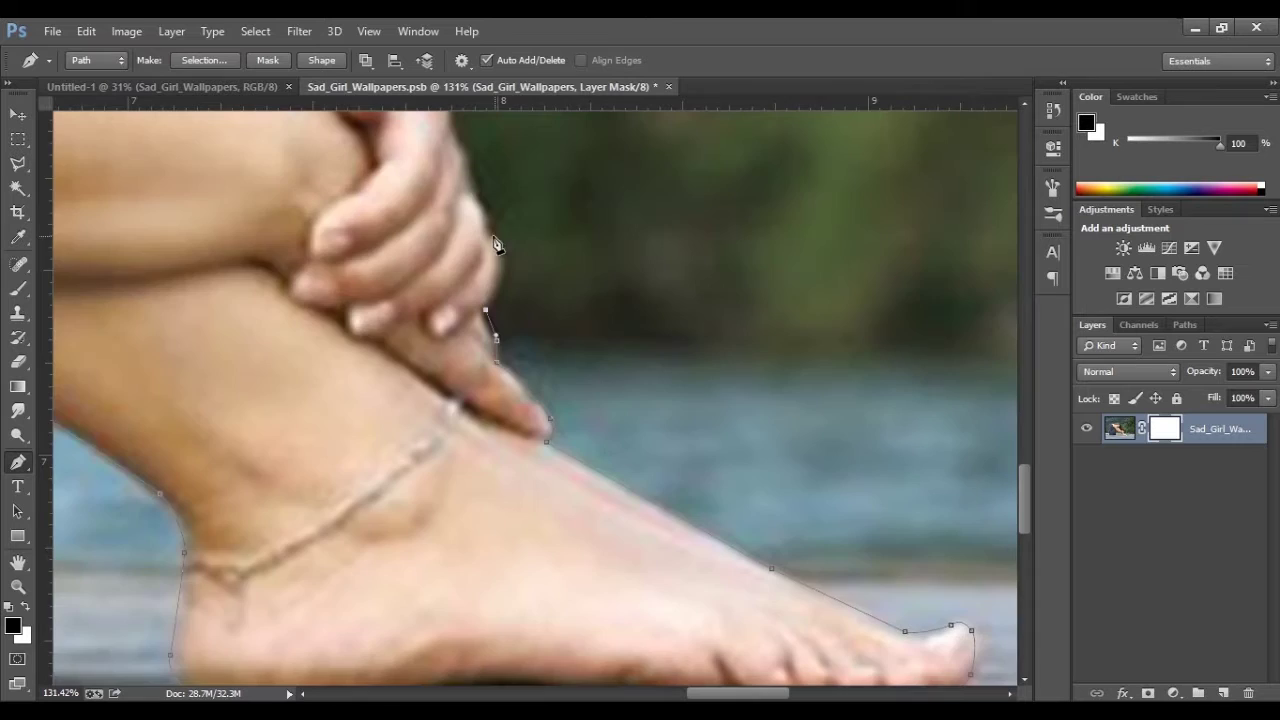
left_click(493, 240)
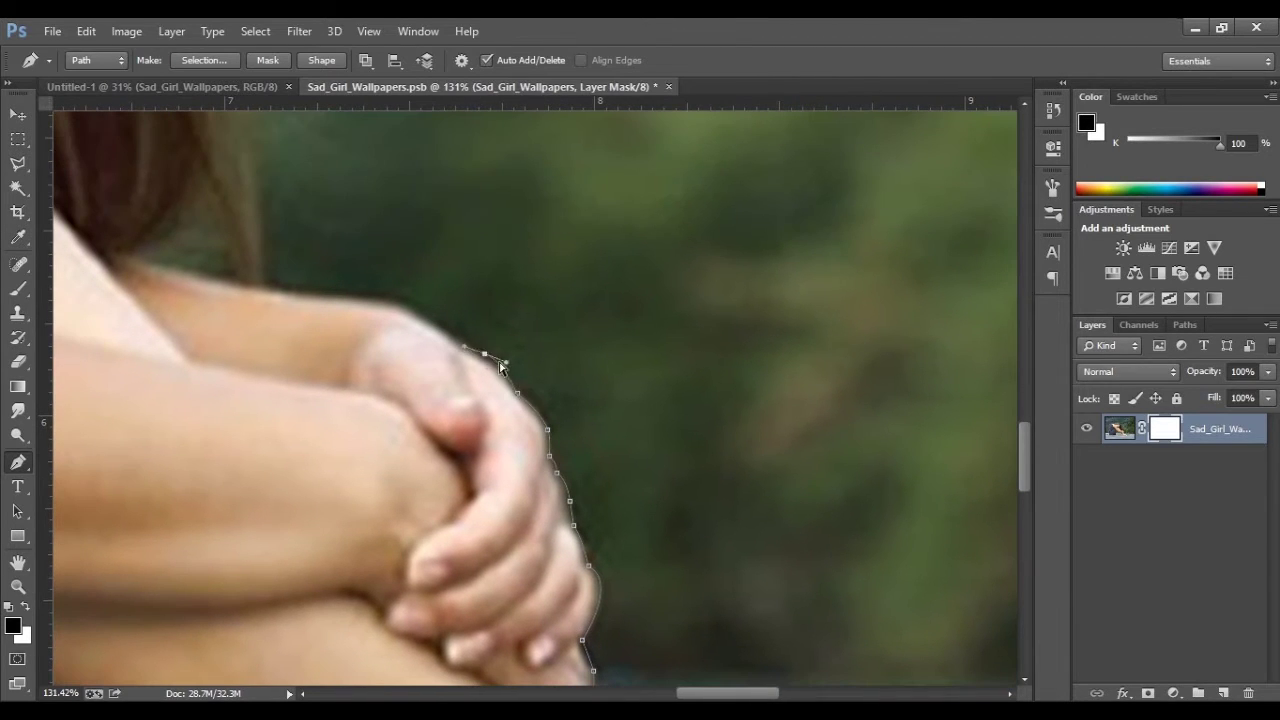
left_click_drag(500, 367, 572, 533)
scroll(360, 312, "down", 2, "alt")
scroll(366, 357, "up", 3)
left_click_drag(300, 268, 320, 290)
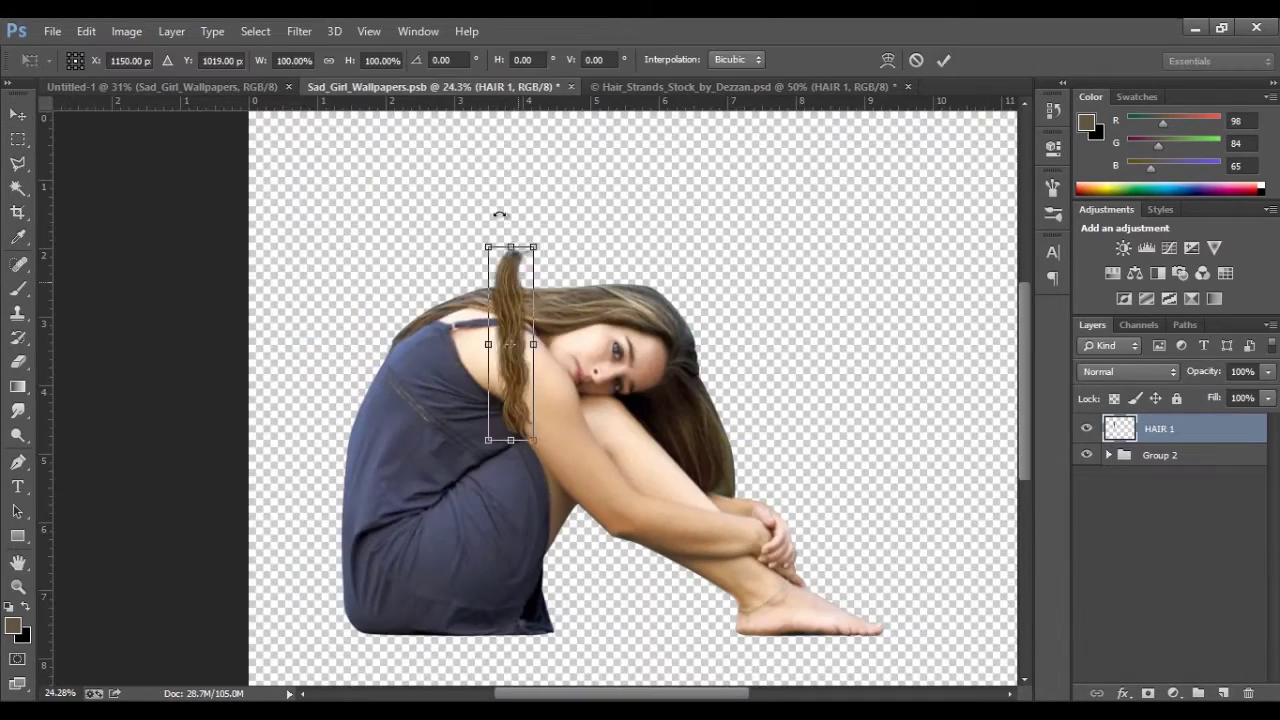
Step: Bring the HAIR 1 strand from the hair stock onto the girl
left_click_drag(500, 214, 330, 286)
key("Return")
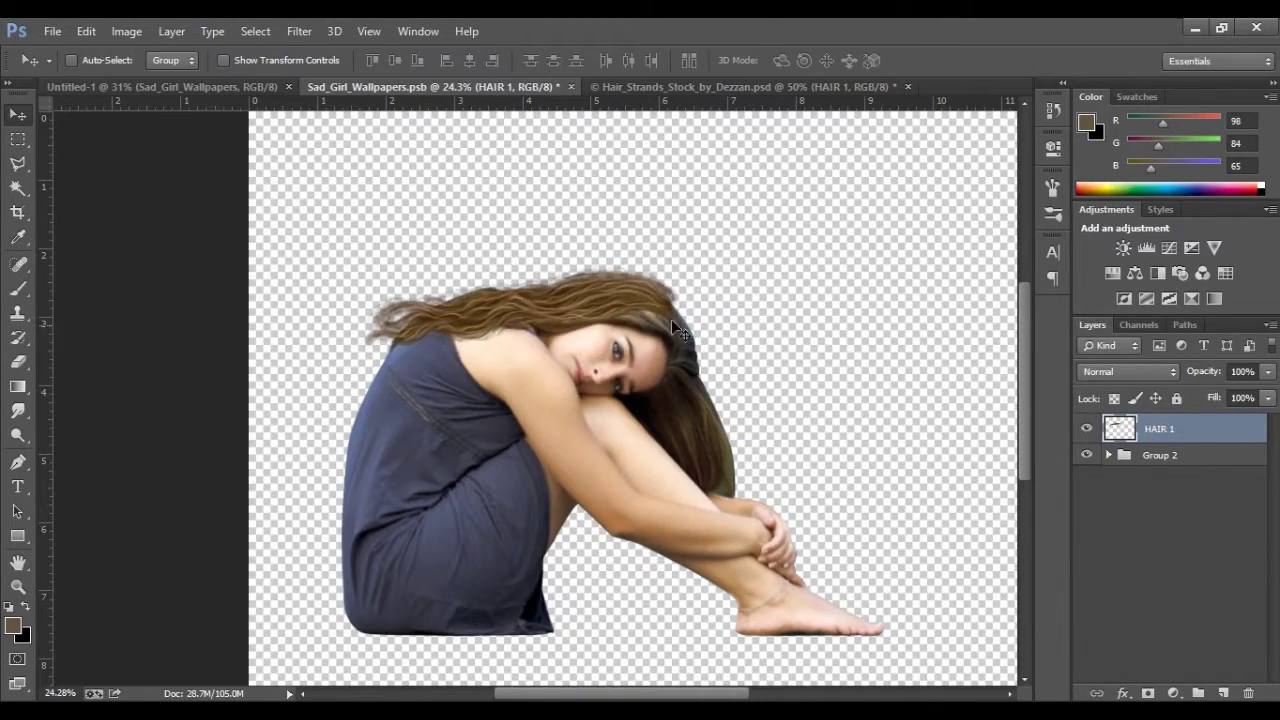
left_click(649, 89)
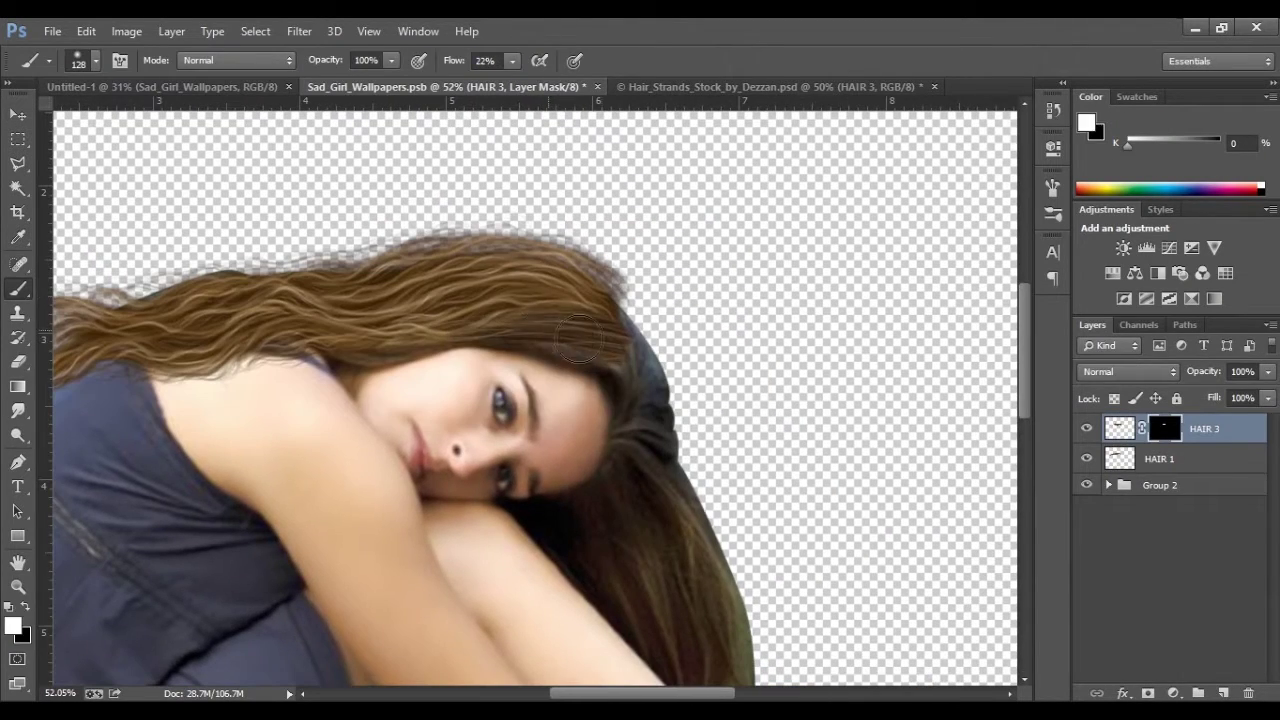
key("ctrl+t")
key("Escape")
Step: Move a HAIR 1 copy over her face, flip and stretch it down her arms, masking some strands
left_click(1160, 458)
key("ctrl+t")
left_click_drag(560, 354, 575, 357)
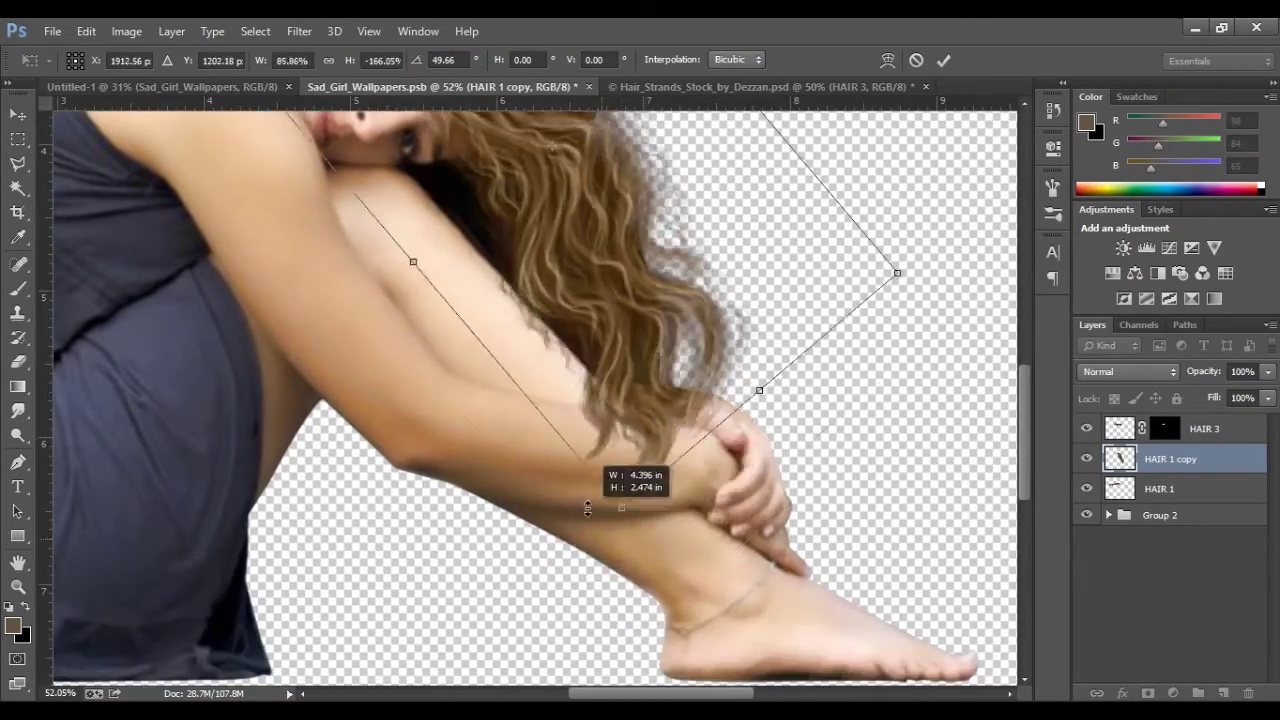
left_click_drag(723, 582, 570, 238)
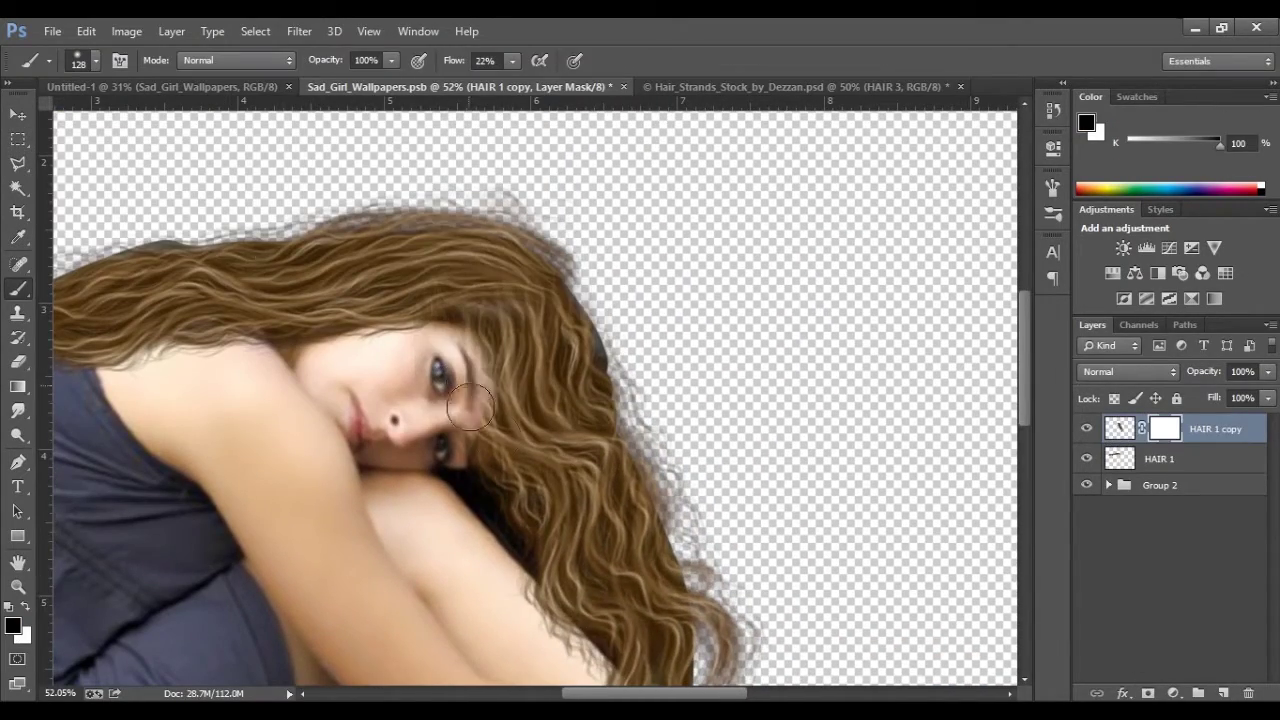
left_click_drag(470, 405, 486, 495)
scroll(486, 495, "down", 3)
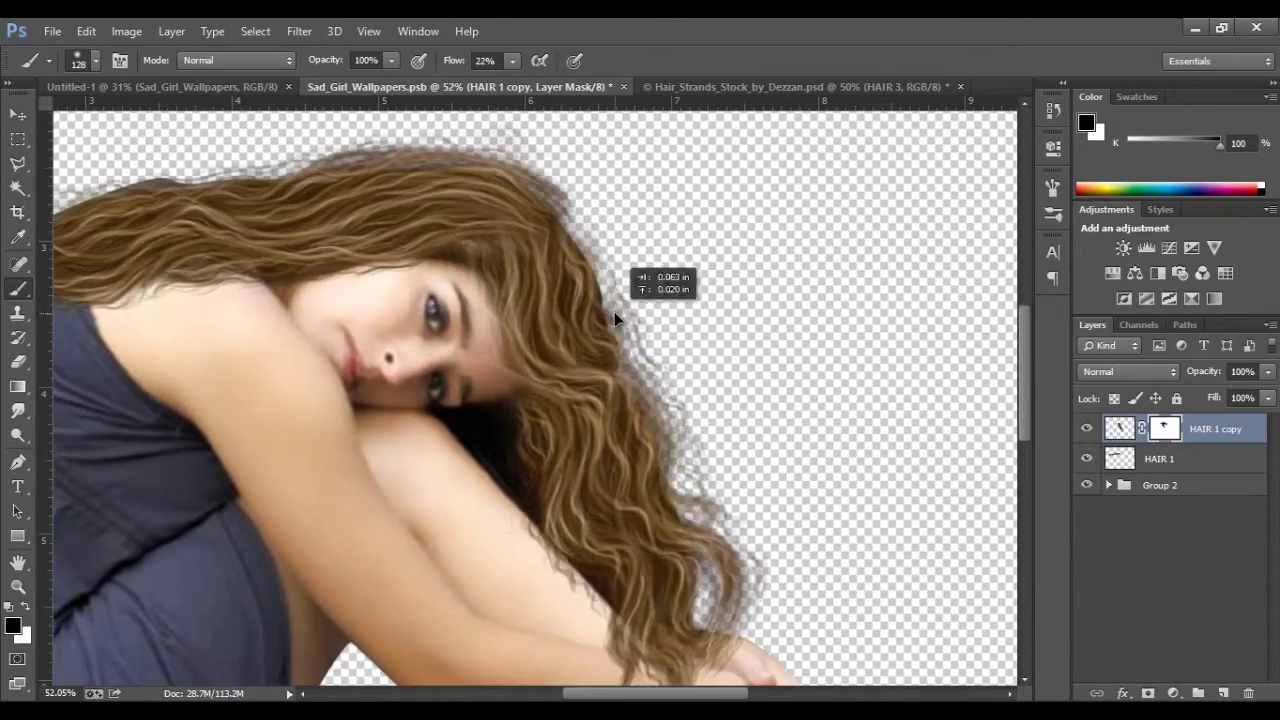
scroll(471, 353, "down", 2)
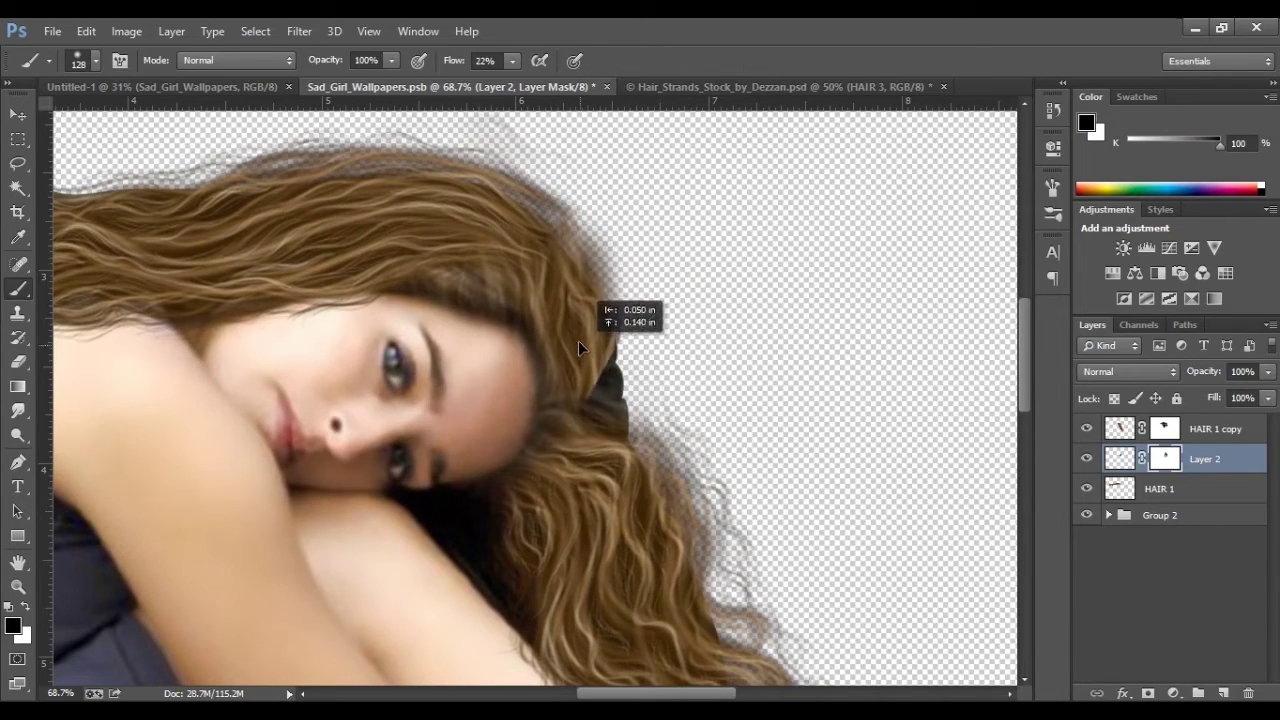
scroll(578, 341, "down", 2)
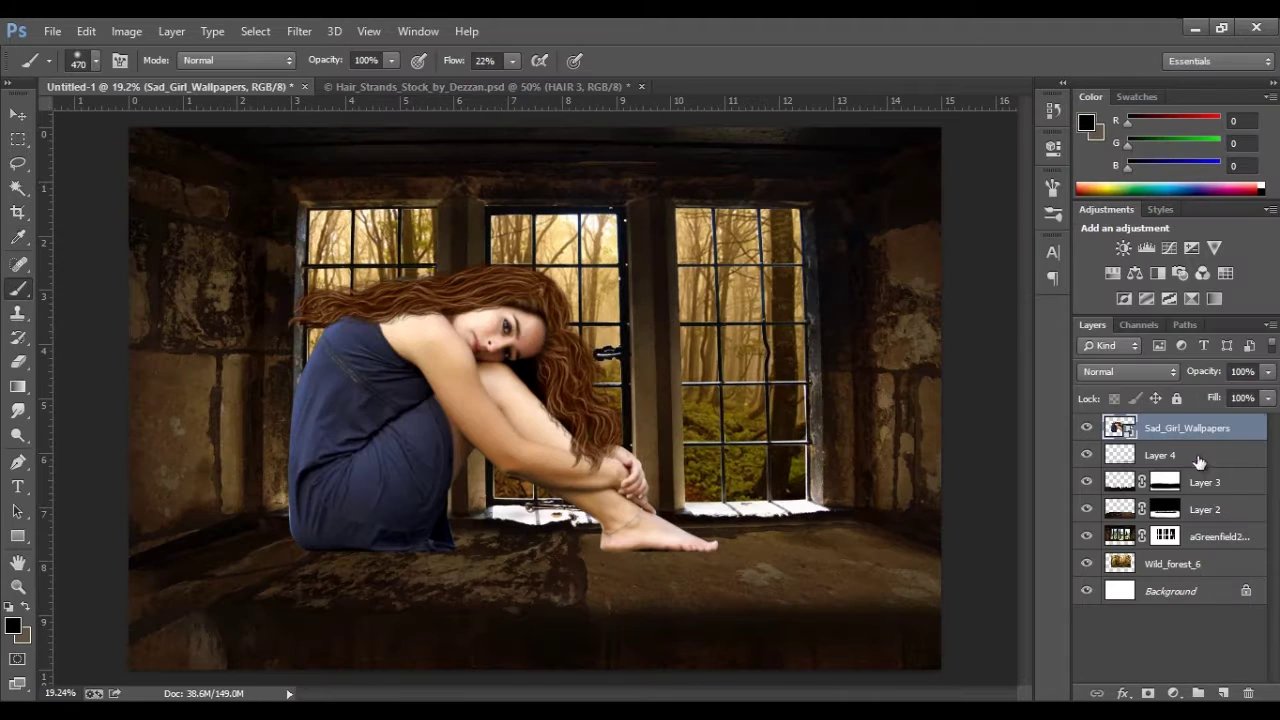
Step: Apply blue Lighting Effects to the Wild_forest_6 layer for a night look
left_click(1172, 563)
left_click(299, 31)
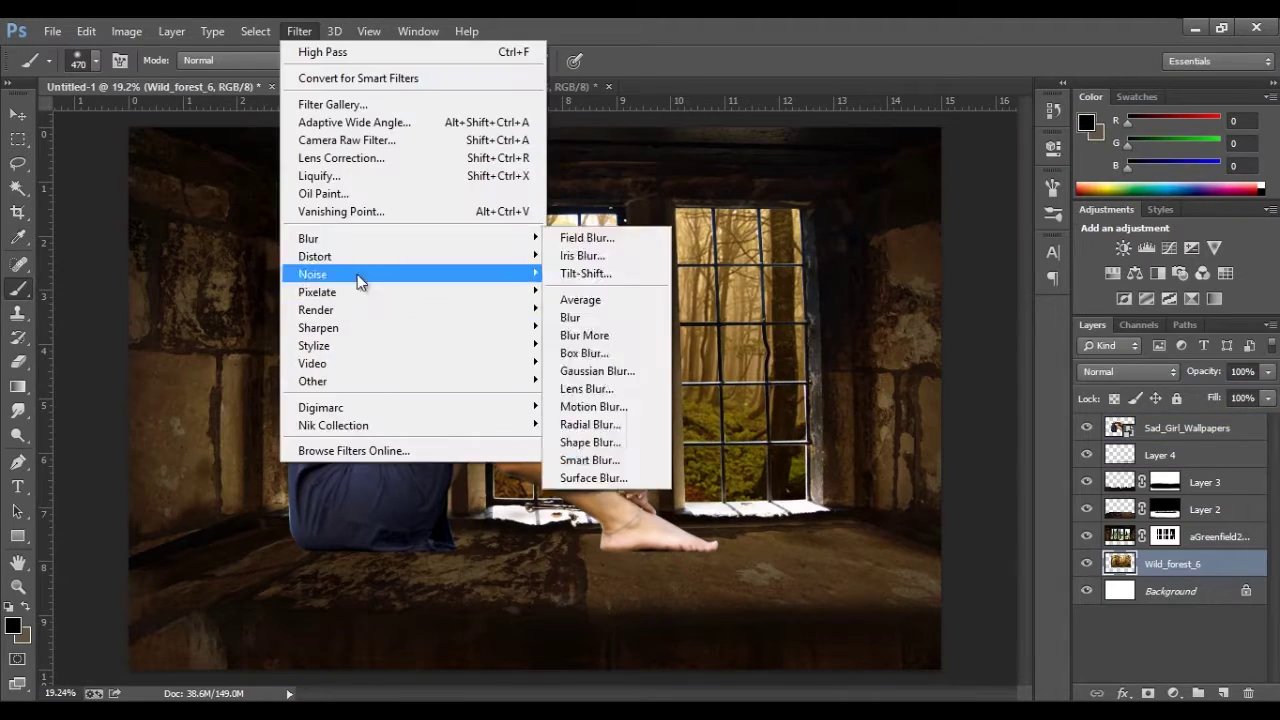
left_click(590, 495)
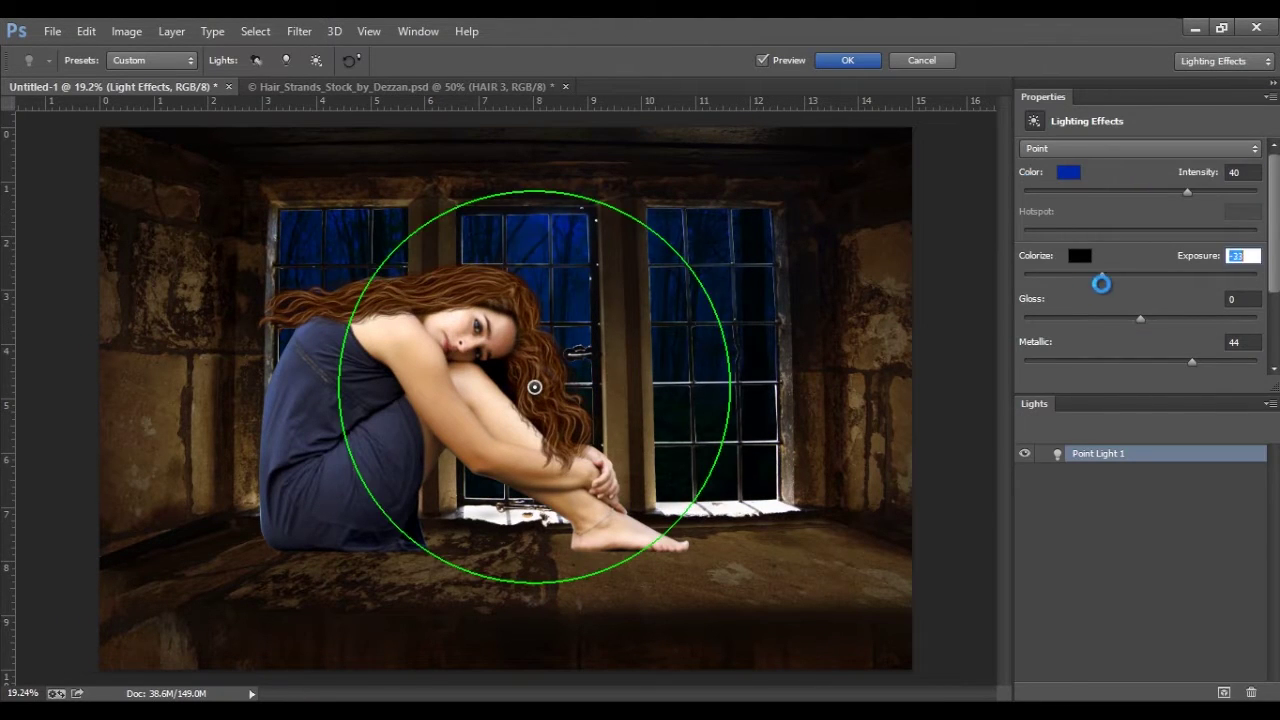
key("Return")
Step: Group the room layers, merge them into Group 1 copy, and hide Group 1
left_click(19, 115)
left_click(1173, 430)
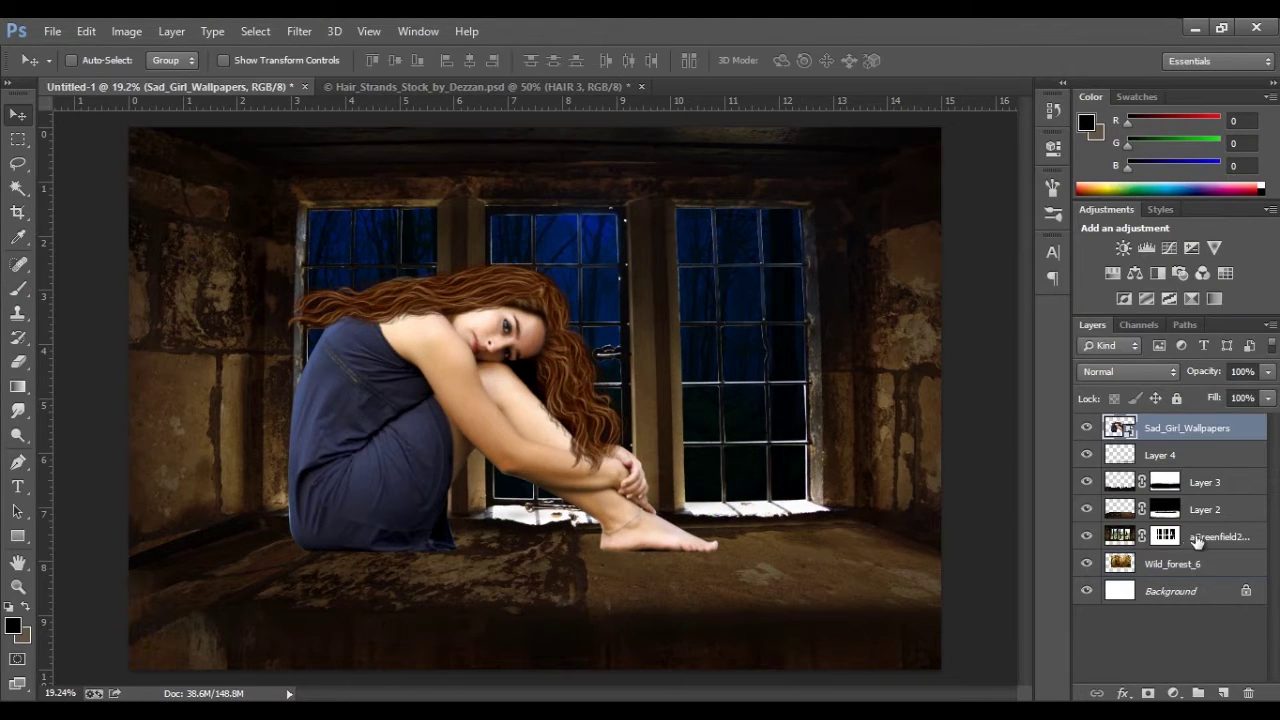
left_click(1197, 541)
left_click(1160, 455, "shift")
key("ctrl+g")
key("ctrl+j")
key("ctrl+e")
left_click(1087, 480)
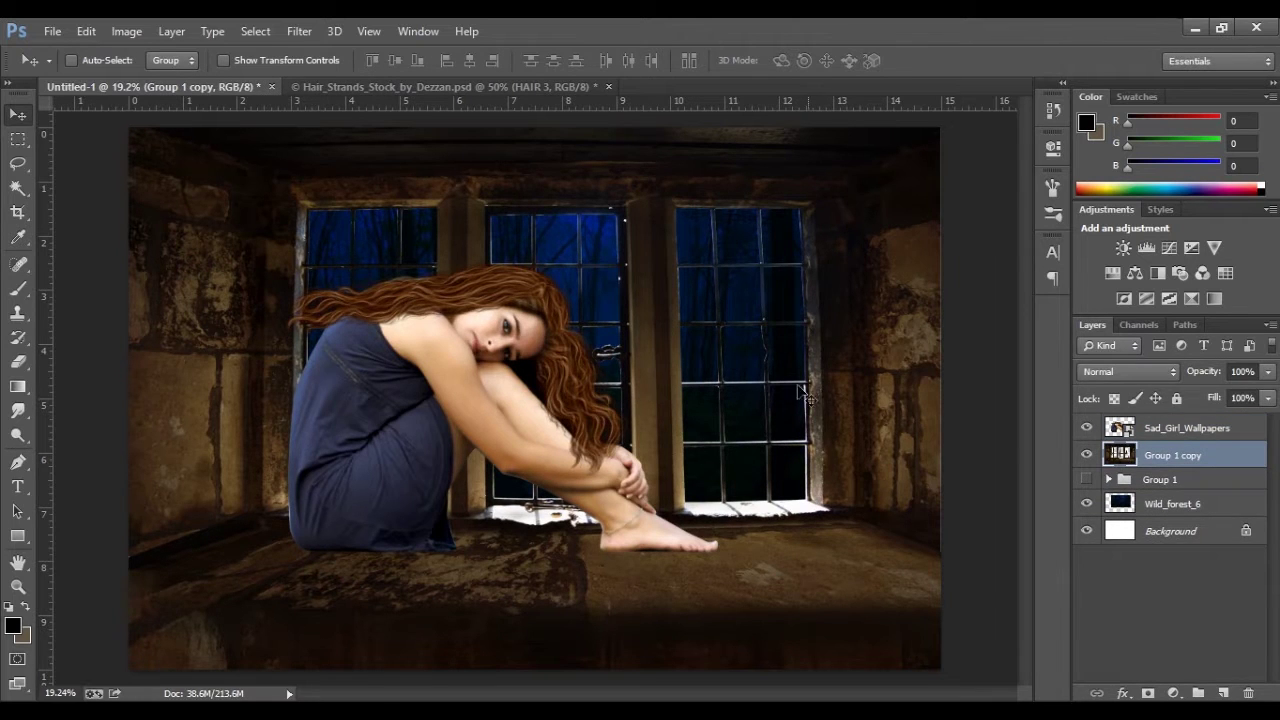
Step: Try a darkening Curves layer with an inverted mask and Multiply blending, then delete it
left_click(1173, 693)
left_click(1068, 374)
left_click_drag(1000, 245, 1000, 365)
left_click(955, 410)
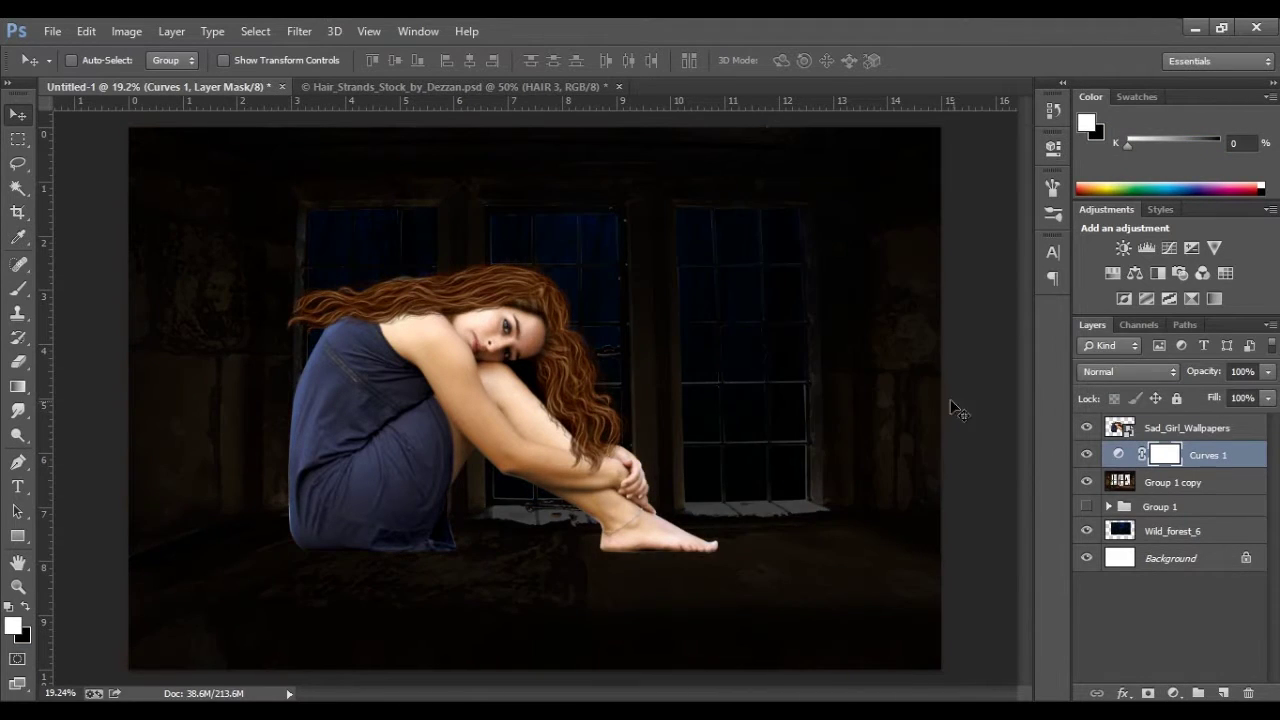
key("ctrl+i")
key("b")
left_click(1128, 371)
left_click(1110, 100)
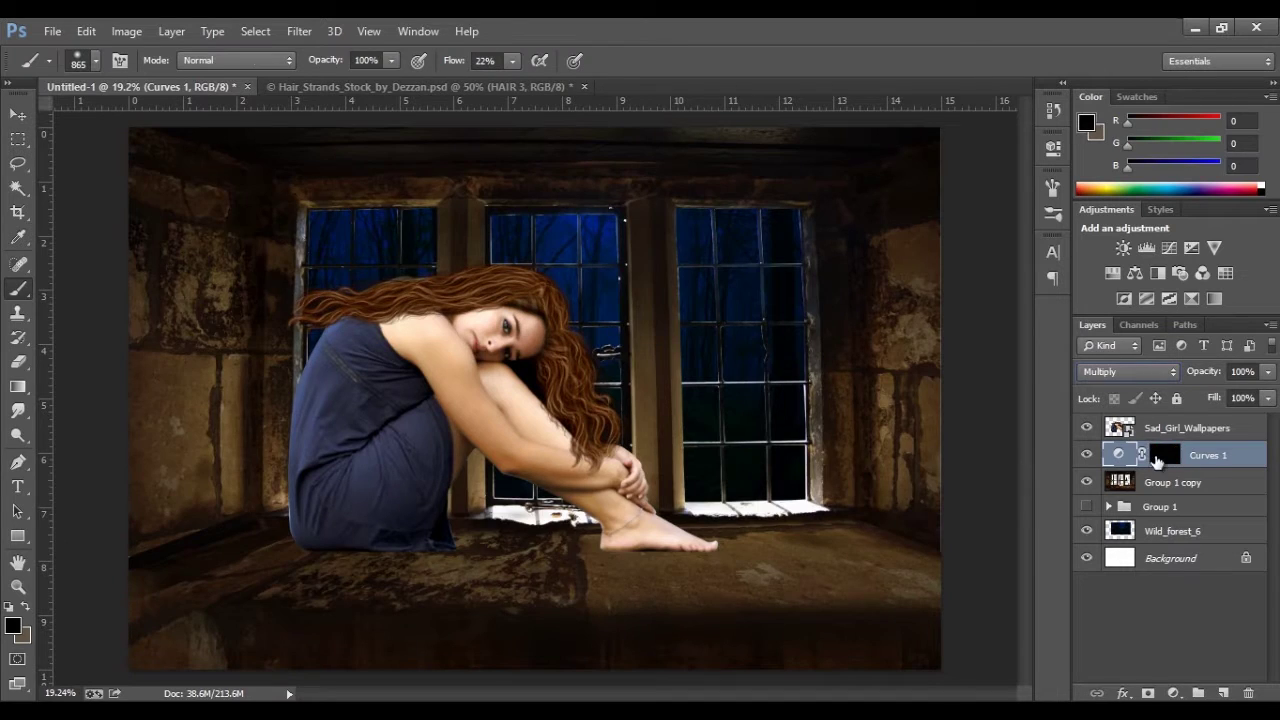
left_click(1160, 455, "shift")
left_click_drag(1000, 280, 857, 245)
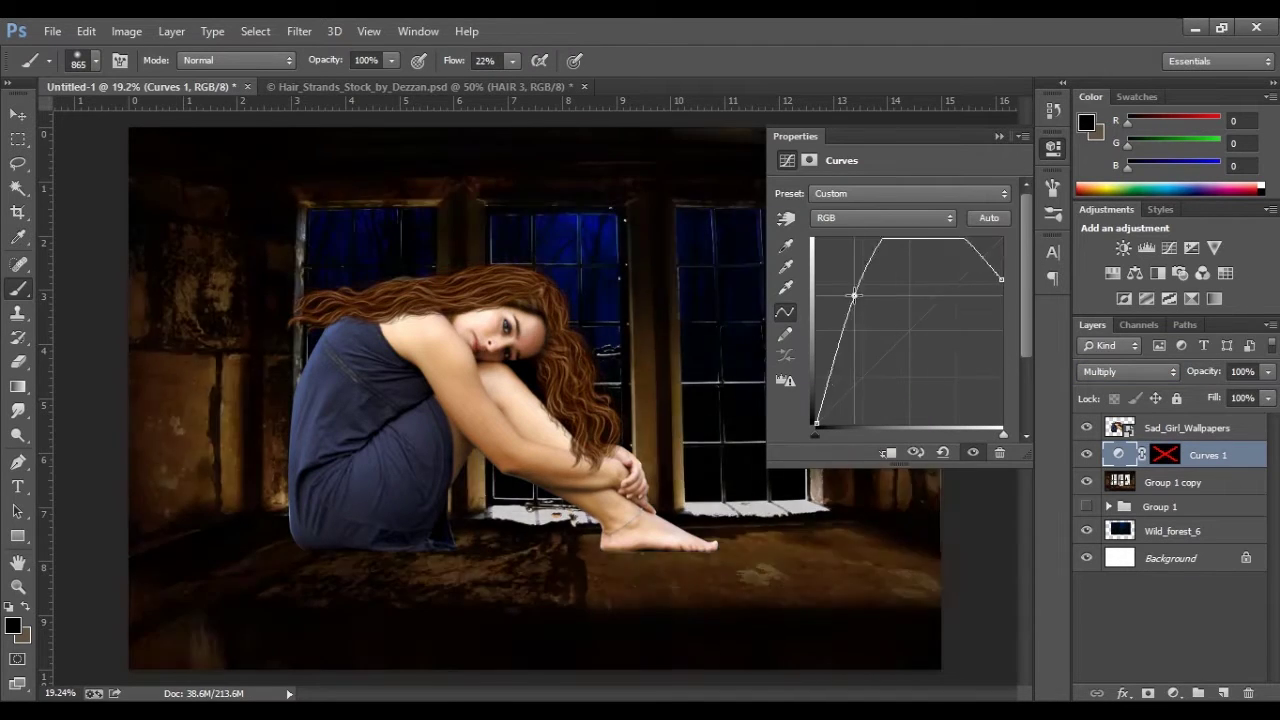
key("Delete")
Step: Add a darkening Curves layer and paint its mask to relight the walls and floor
left_click(1152, 694)
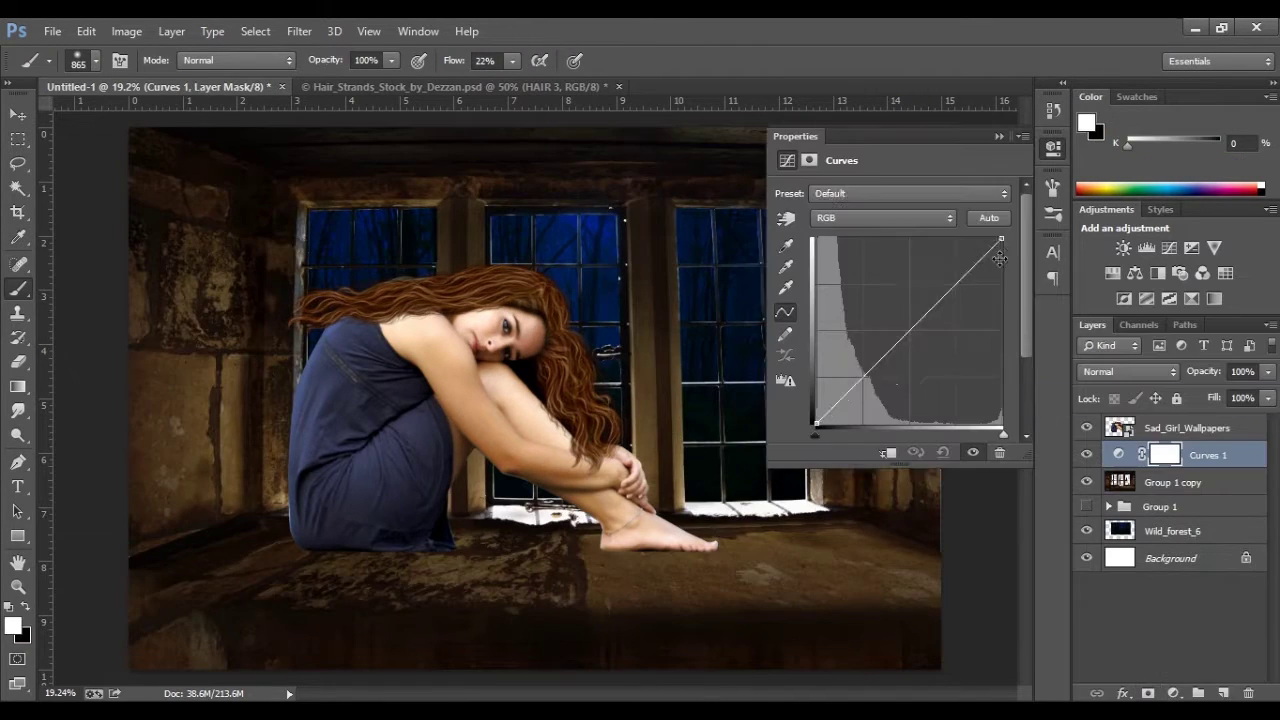
left_click_drag(1000, 240, 1000, 330)
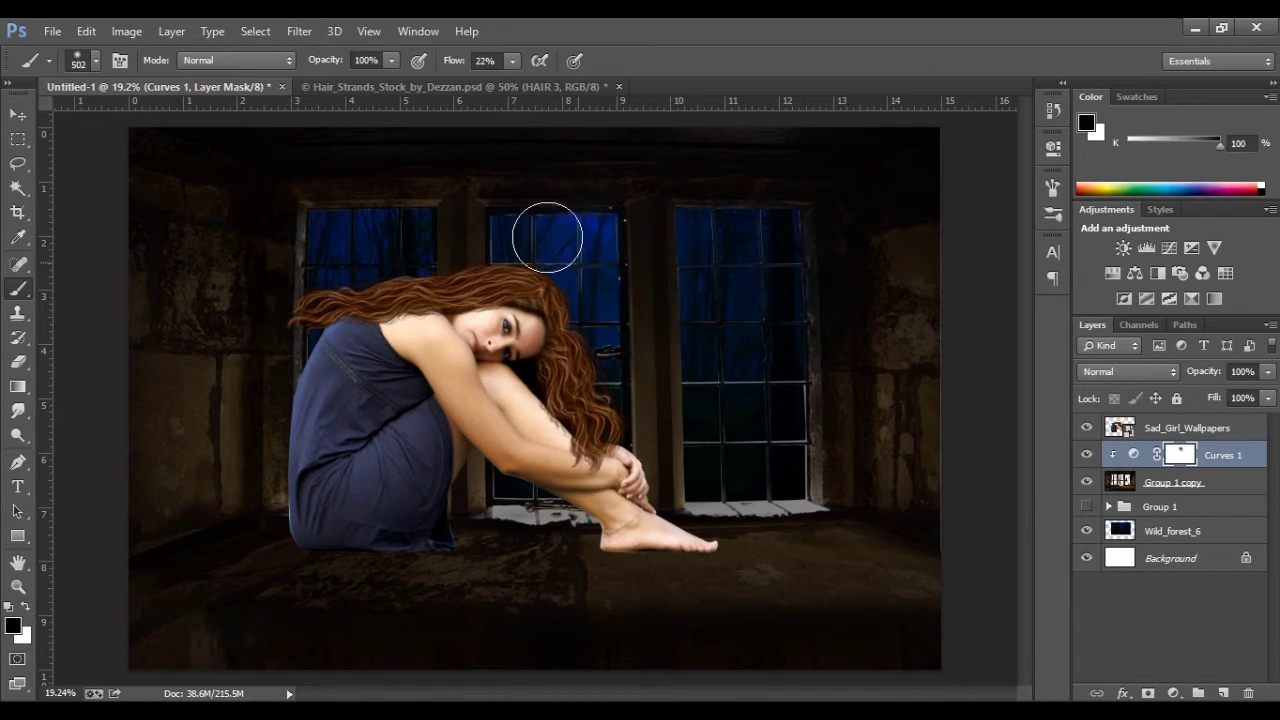
mouse_move(695, 202)
left_mouse_down()
mouse_move(871, 466)
mouse_move(543, 543)
mouse_move(780, 580)
left_mouse_up()
Step: Add another darkening Curves layer, painting darkness into the room's lower corners and edges
left_click(1147, 247)
left_click_drag(1001, 238, 1001, 342)
key("ctrl+i")
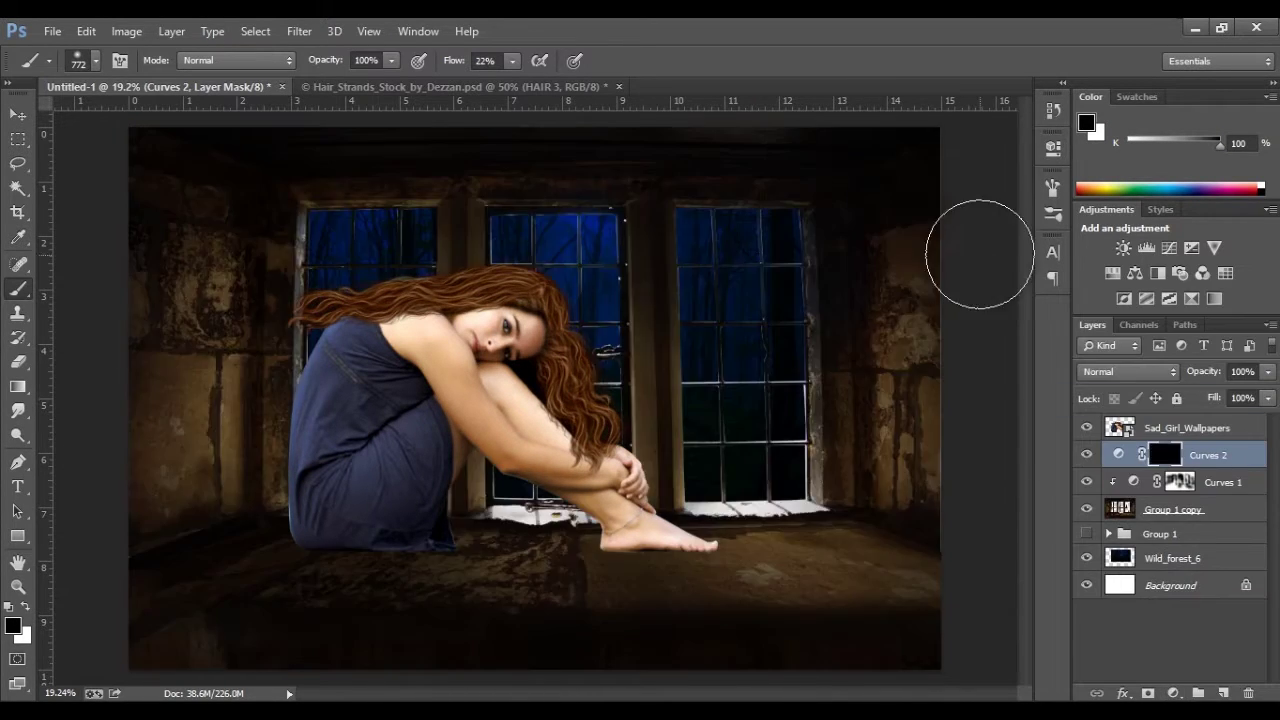
key("x")
left_click_drag(900, 470, 165, 535)
left_click_drag(761, 611, 929, 551)
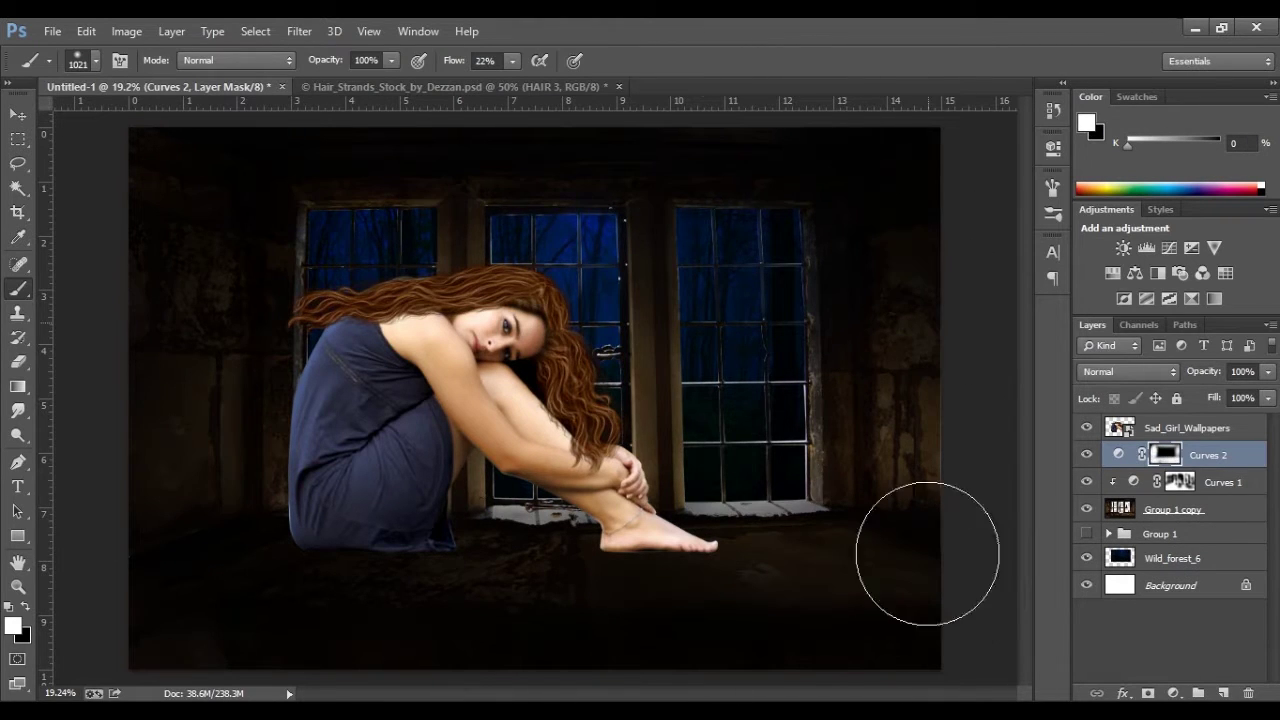
Step: Darken the Wild_forest_6 background with a Curves layer above it, masking one spot
left_click(1172, 585)
left_click(1147, 247)
left_click_drag(900, 335, 900, 373)
left_click_drag(1001, 238, 1001, 270)
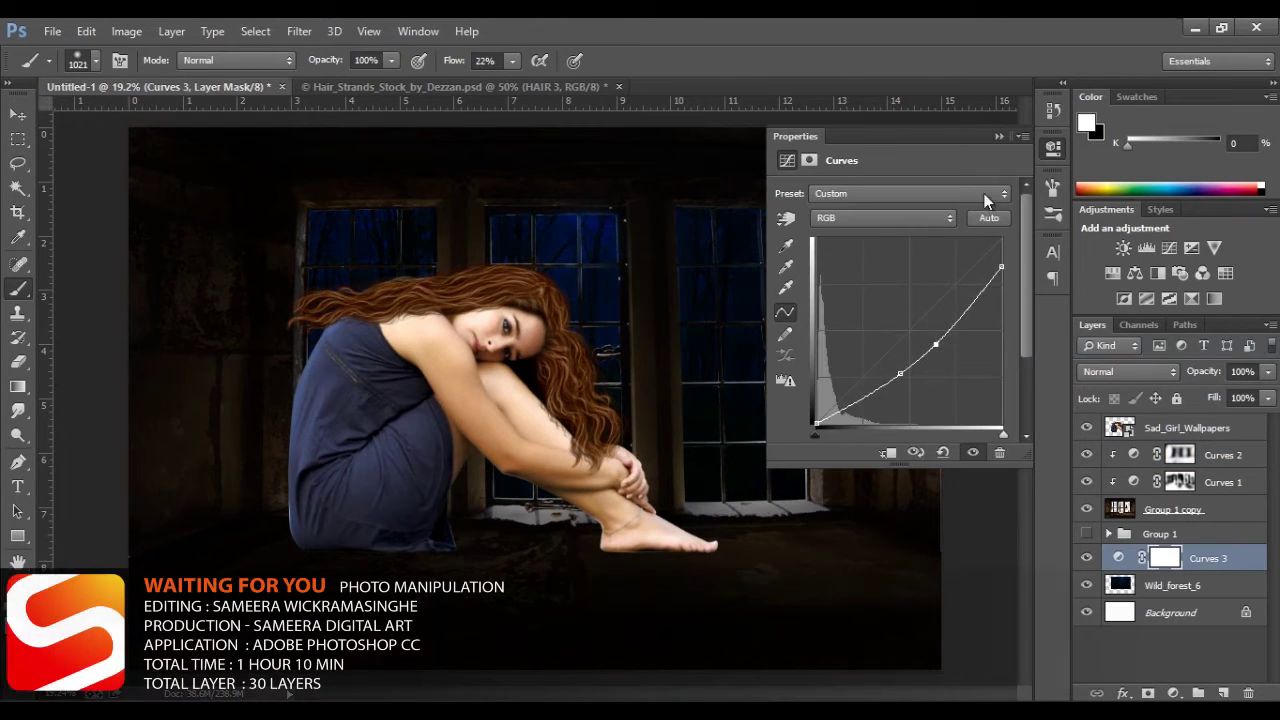
left_click(1052, 147)
left_click_drag(629, 357, 585, 307)
Step: Add a darkening Curves layer over Sad_Girl_Wallpapers, masked to relight the girl and windows
key("v")
left_click(1190, 428)
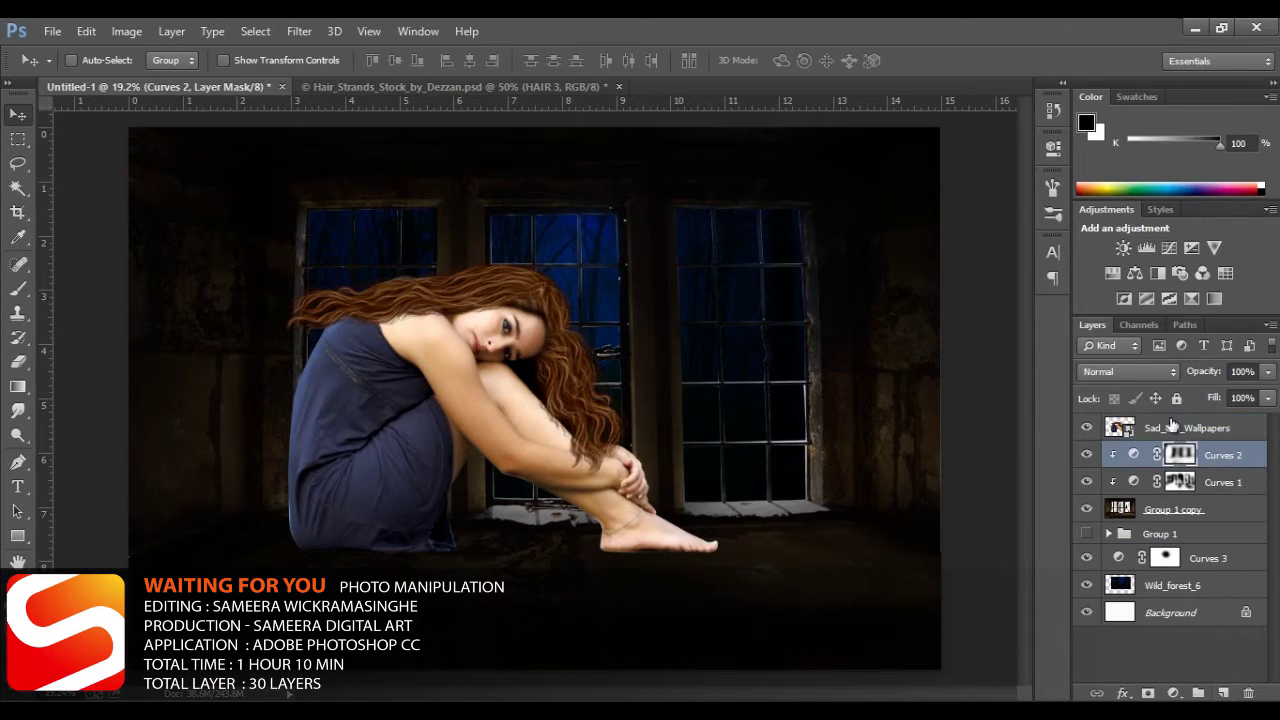
left_click(1173, 693)
left_click(1090, 401)
left_click_drag(1001, 238, 1001, 348)
left_click(998, 136)
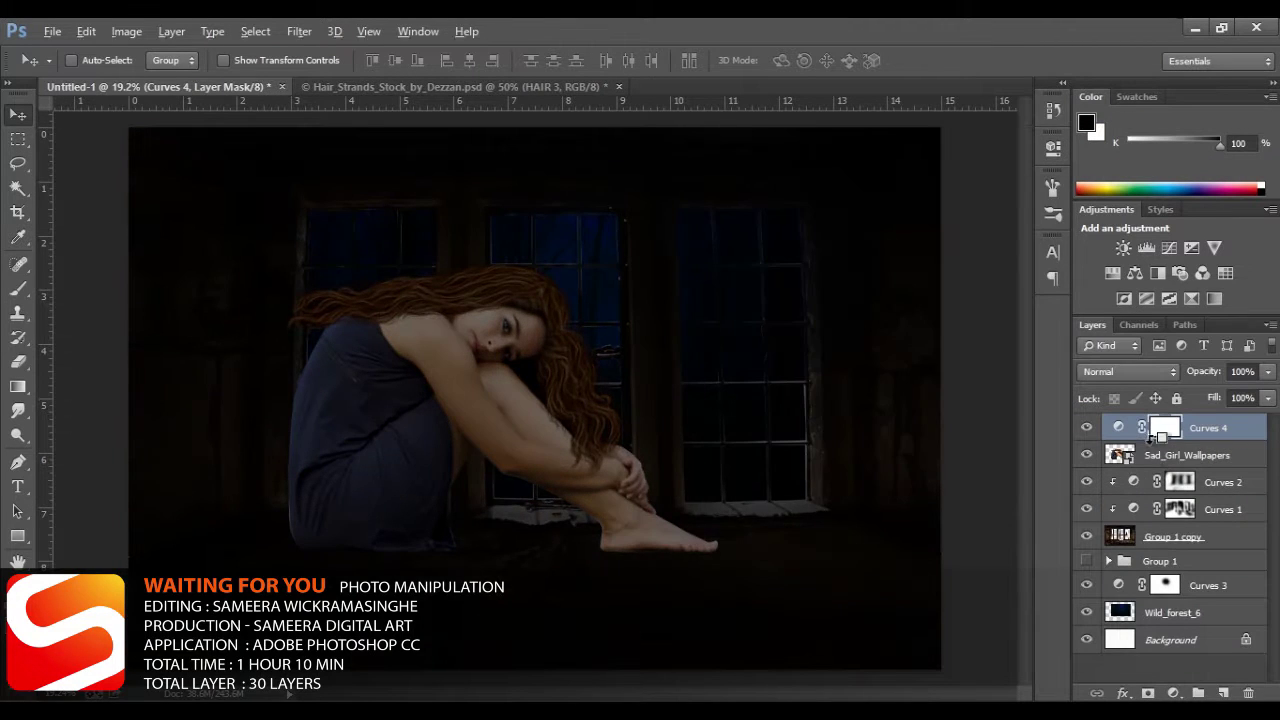
key("b")
mouse_move(620, 380)
left_mouse_down()
mouse_move(543, 300)
mouse_move(471, 329)
left_mouse_up()
Step: Add two more darkening Curves layers, masked to keep the girl's face and limbs lit
left_click(1173, 693)
left_click(1080, 400)
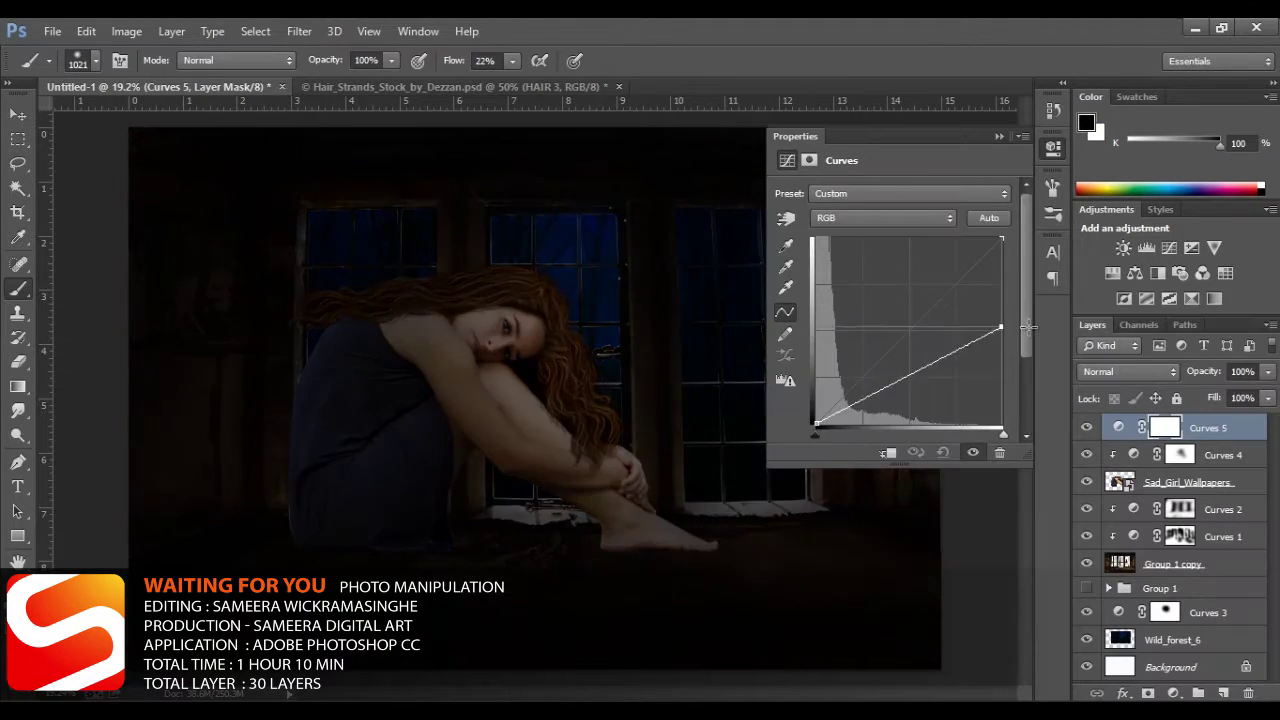
left_click(998, 136)
left_click_drag(814, 414, 371, 386)
left_click(1173, 693)
left_click(1090, 401)
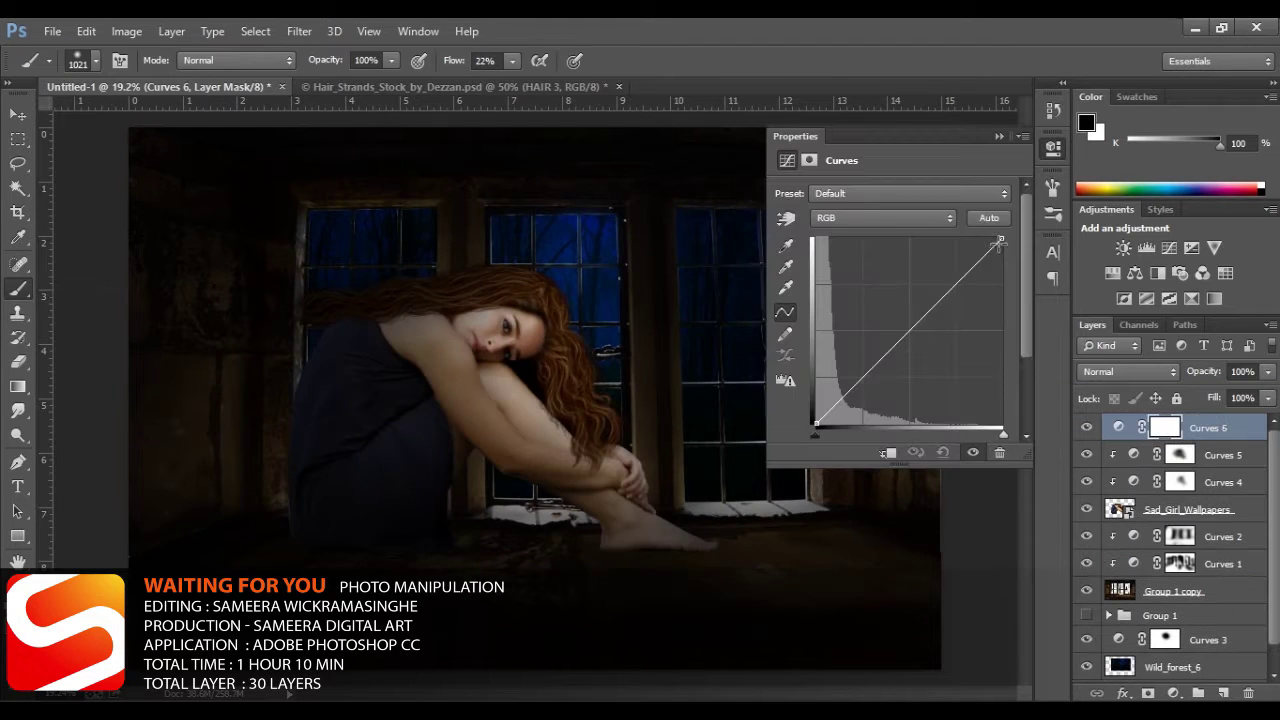
left_click_drag(1003, 236, 1004, 350)
left_click(998, 136)
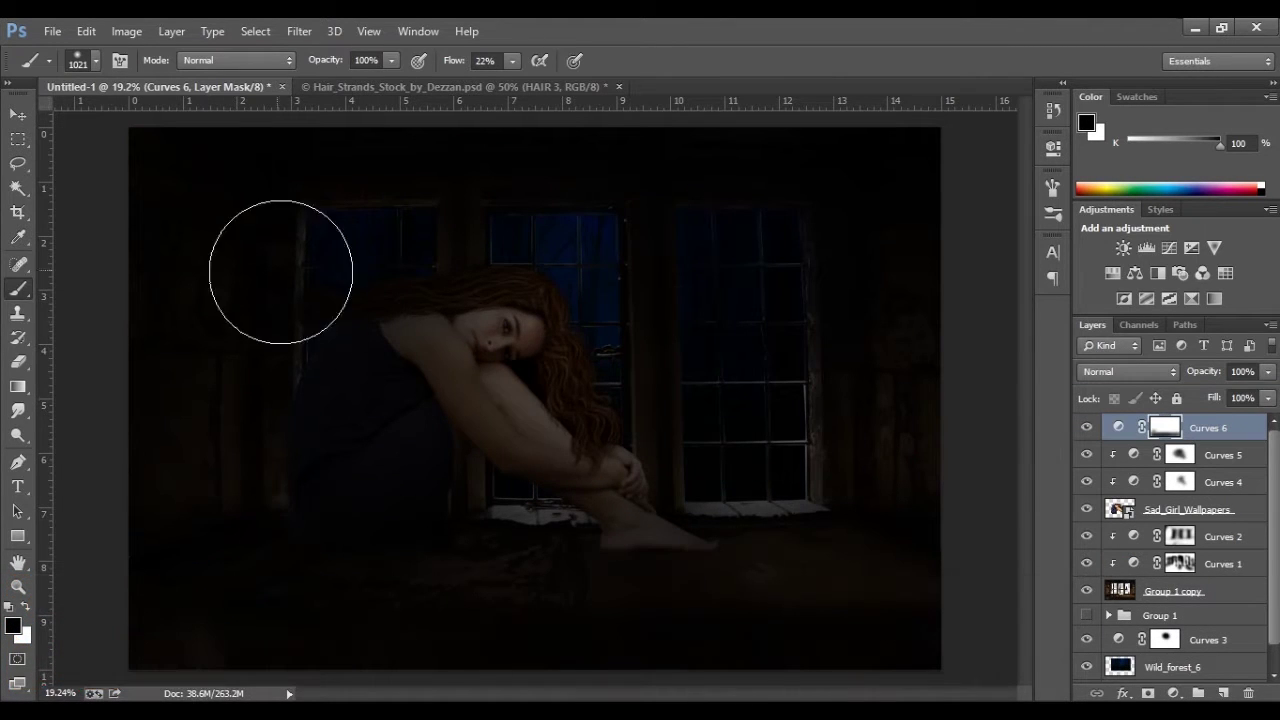
mouse_move(283, 269)
left_mouse_down()
mouse_move(466, 294)
mouse_move(640, 498)
mouse_move(700, 509)
mouse_move(532, 497)
left_mouse_up()
Step: Add Layer 5 and paint a soft near-black shadow beneath the girl's foot
scroll(722, 530, "up", 3)
key("bracketleft")
key("bracketleft")
key("bracketleft")
key("alt+bracketleft")
key("alt+bracketleft")
key("x")
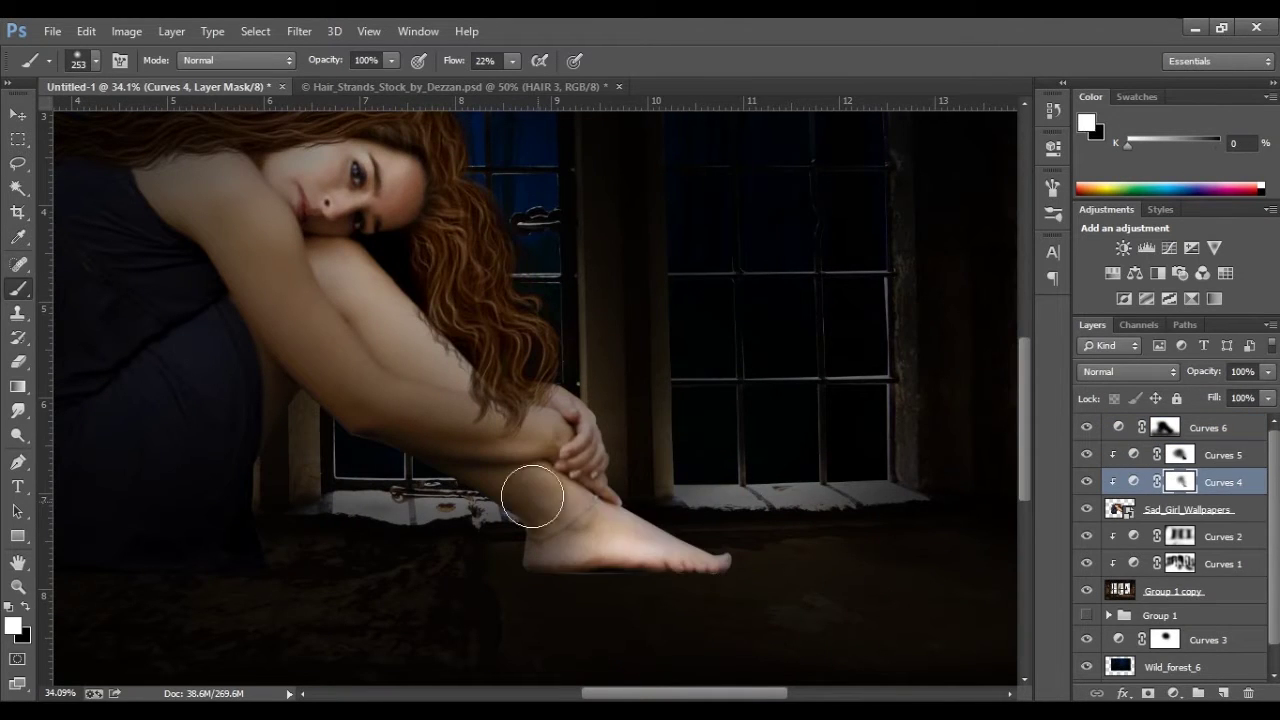
scroll(532, 497, "down", 2)
left_click(1222, 536)
left_click(1223, 693)
scroll(734, 580, "up", 4)
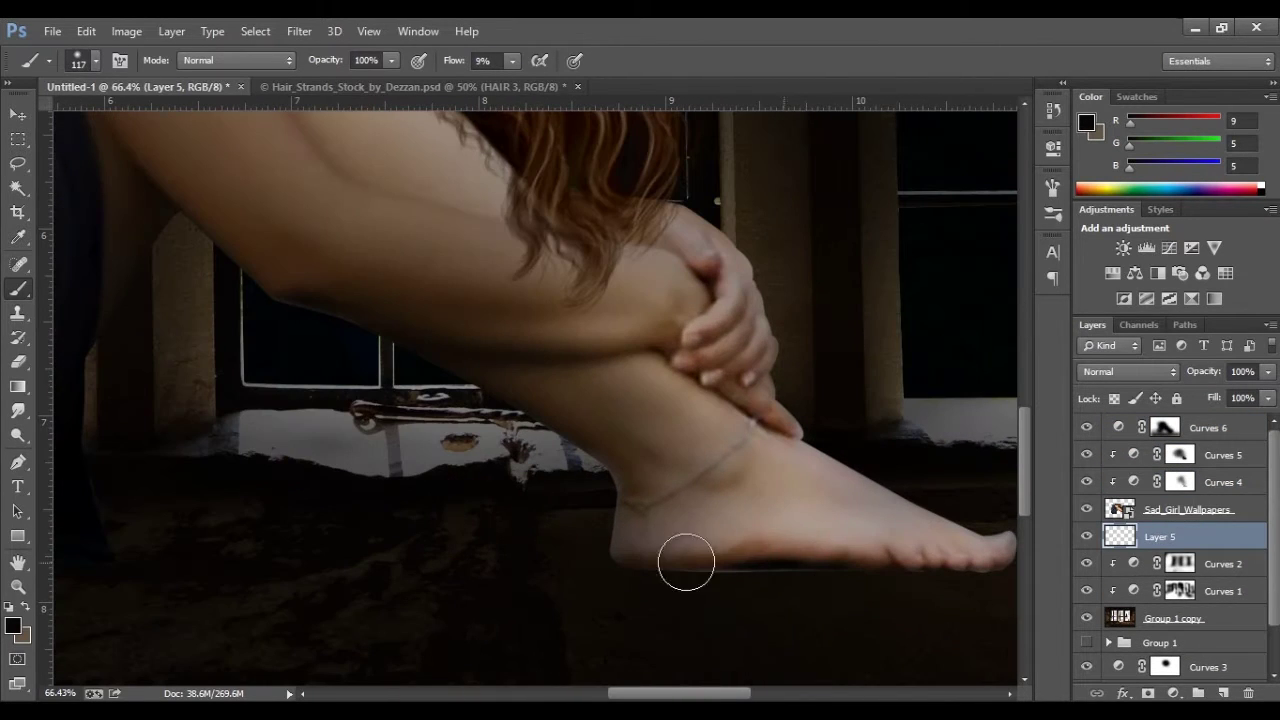
scroll(673, 588, "down", 4)
left_click_drag(457, 575, 582, 594)
left_click_drag(431, 580, 327, 566)
scroll(622, 458, "down", 1)
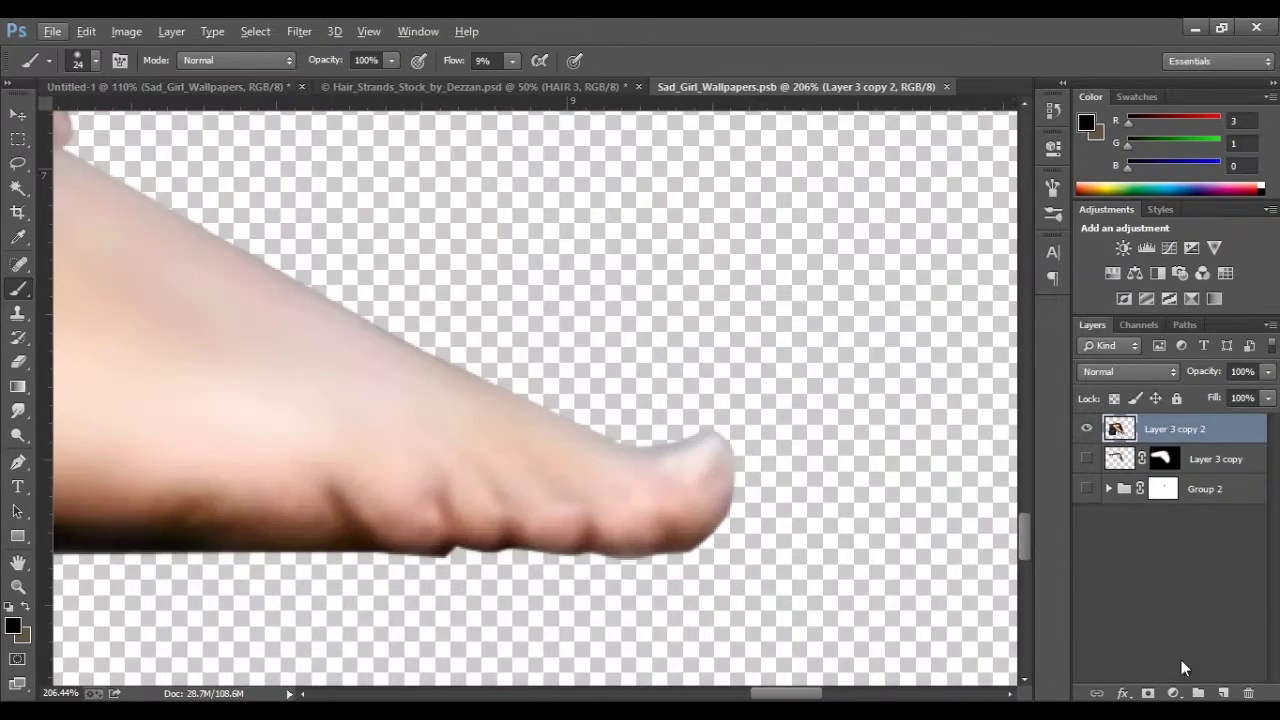
Step: Mask Layer 3 copy 2 and burn its shadows at 5% across the girl's skin
left_click(1146, 692)
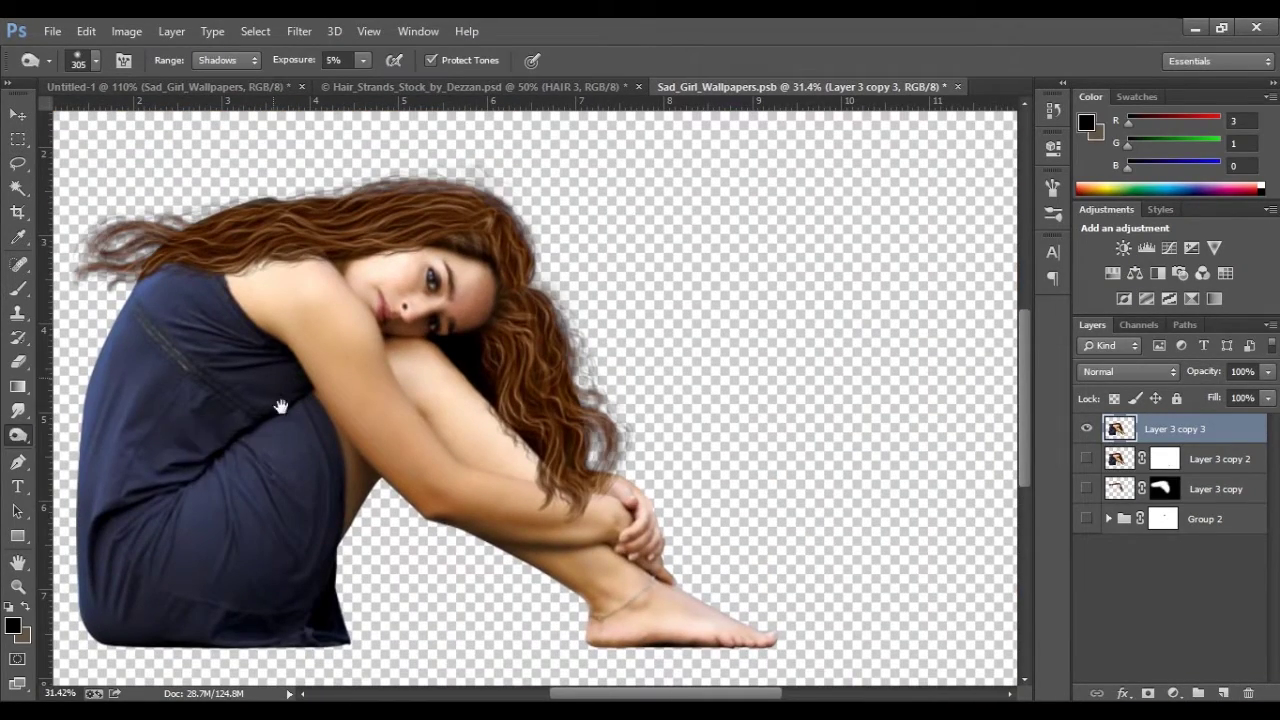
scroll(608, 560, "up", 2)
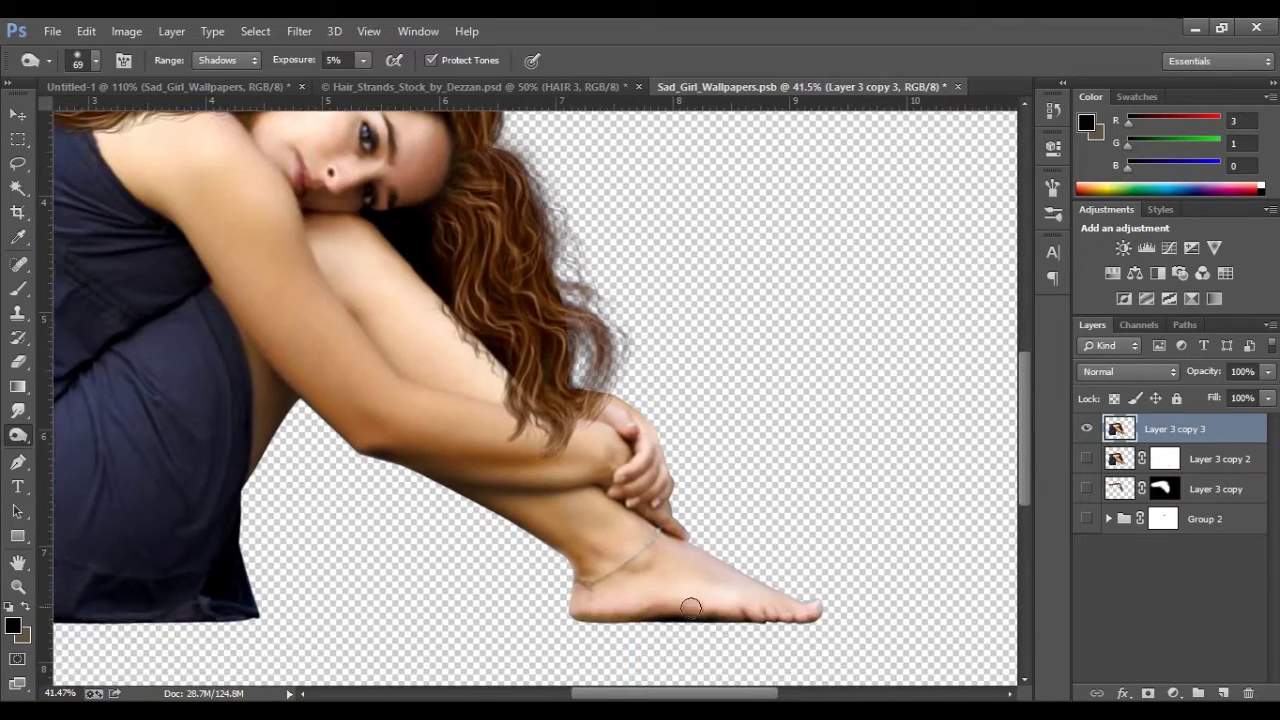
scroll(690, 608, "left", 2)
scroll(520, 418, "up", 5)
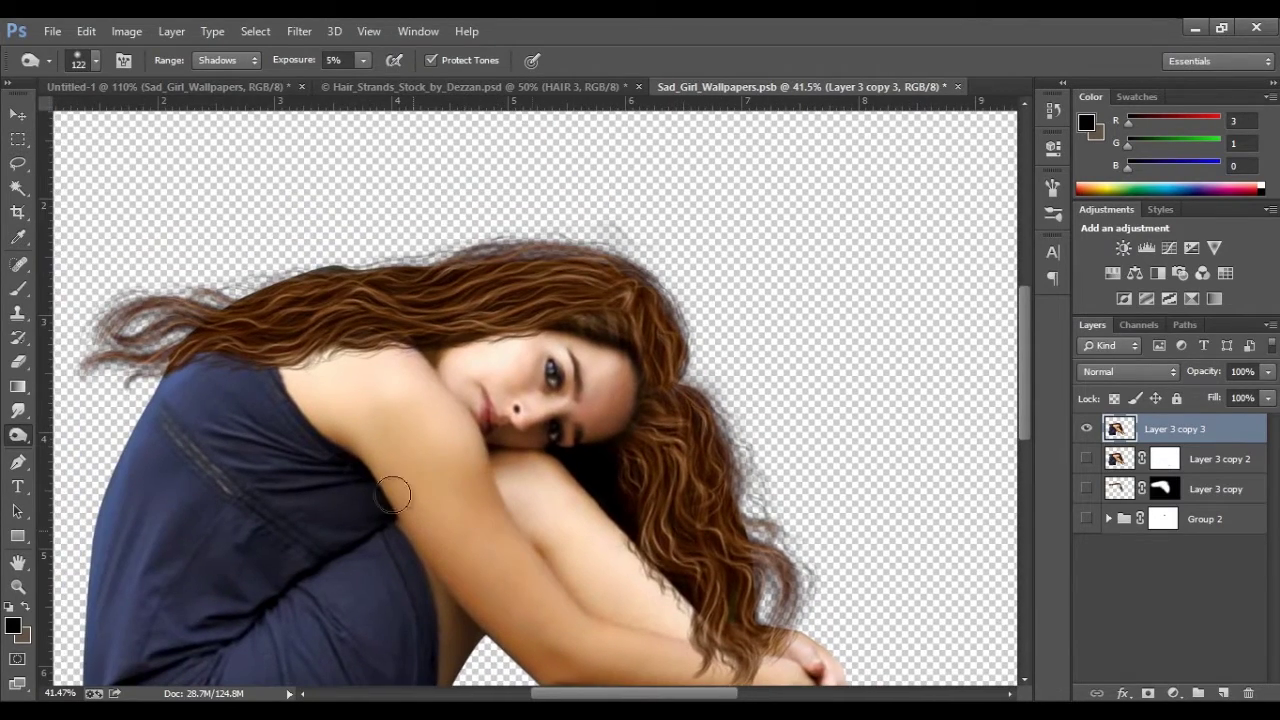
scroll(393, 493, "down", 4)
scroll(393, 493, "left", 1)
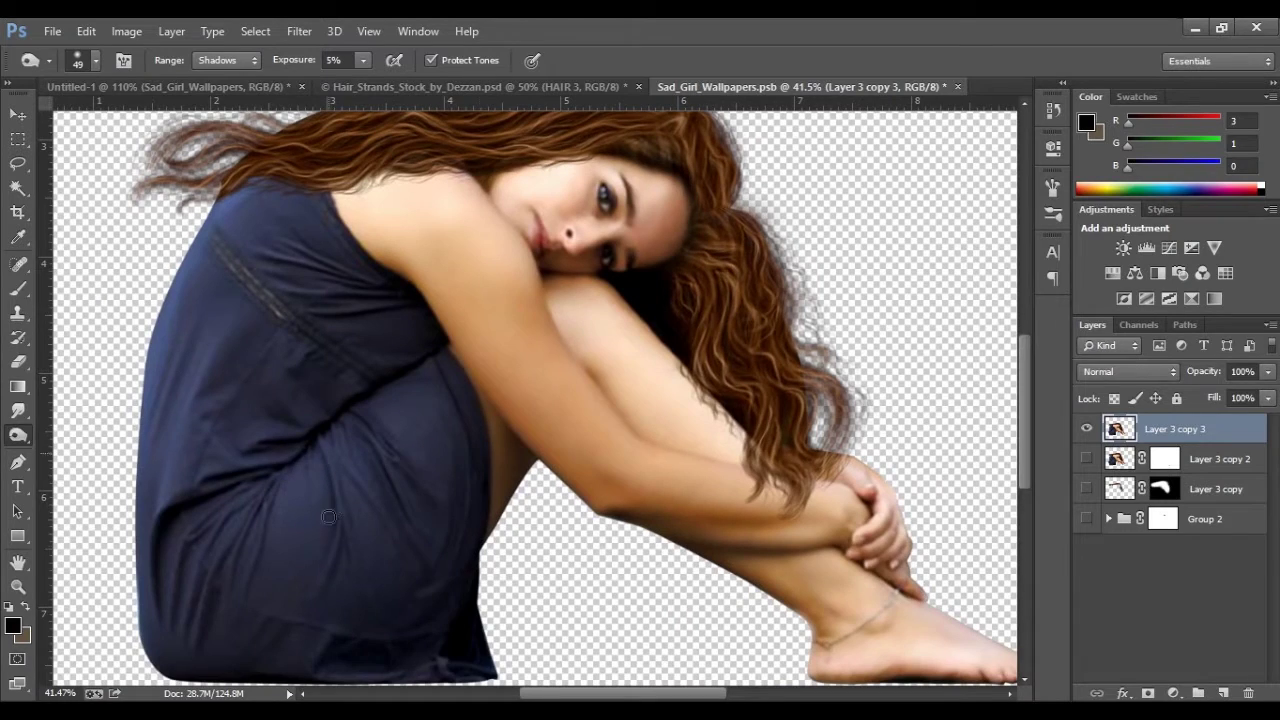
scroll(278, 352, "left", 1)
scroll(244, 491, "down", 3)
scroll(314, 526, "left", 1)
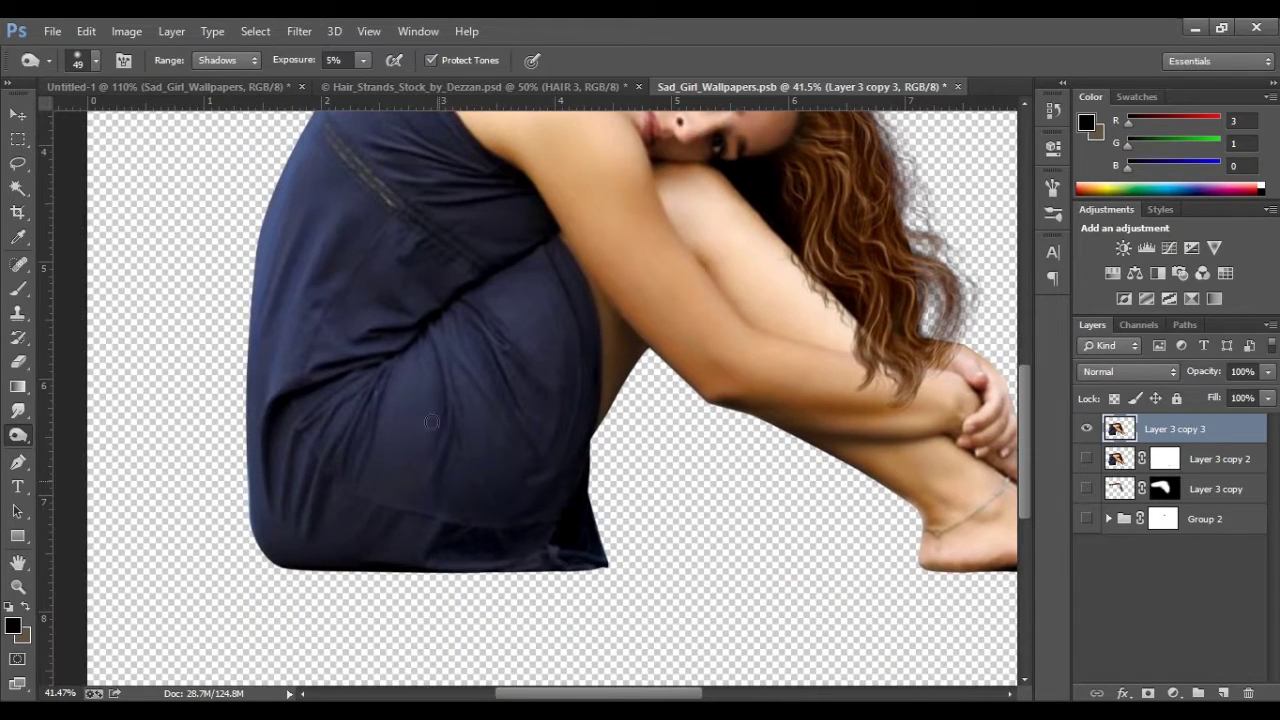
scroll(549, 323, "up", 4)
scroll(549, 323, "right", 1)
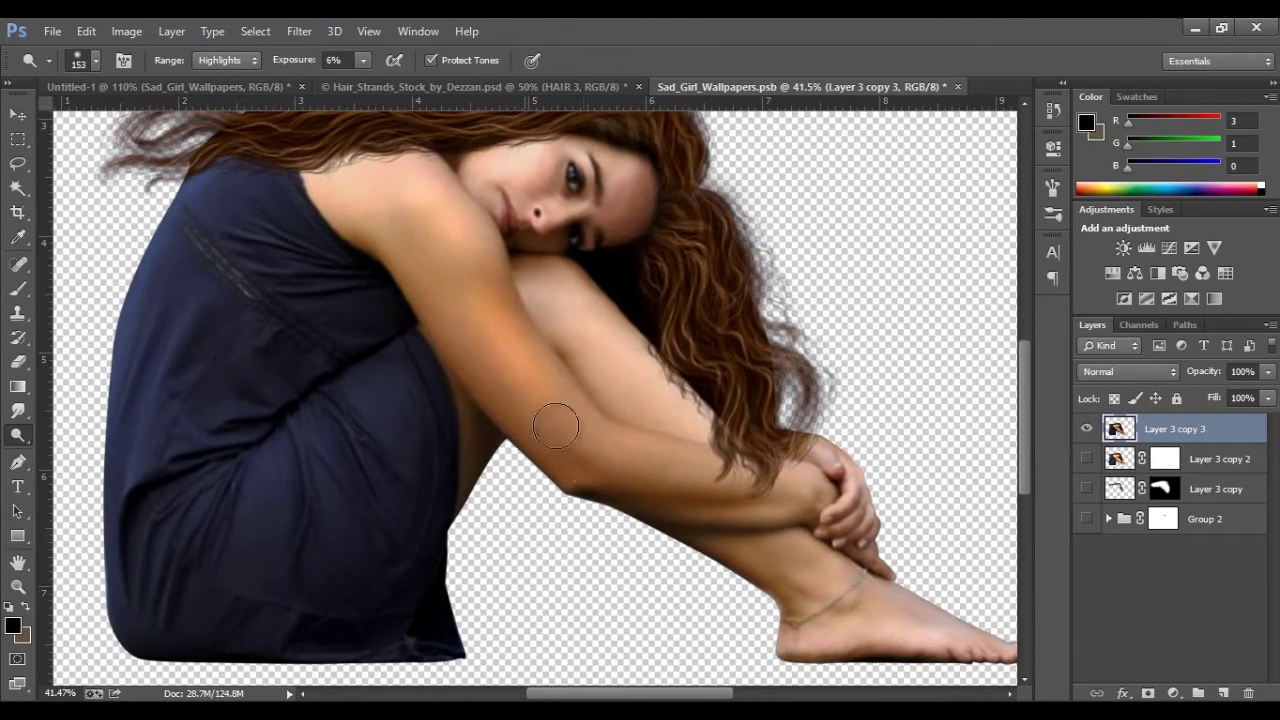
Step: Dodge highlights at 6–11% across the girl's arms, legs and blue dress
key("x")
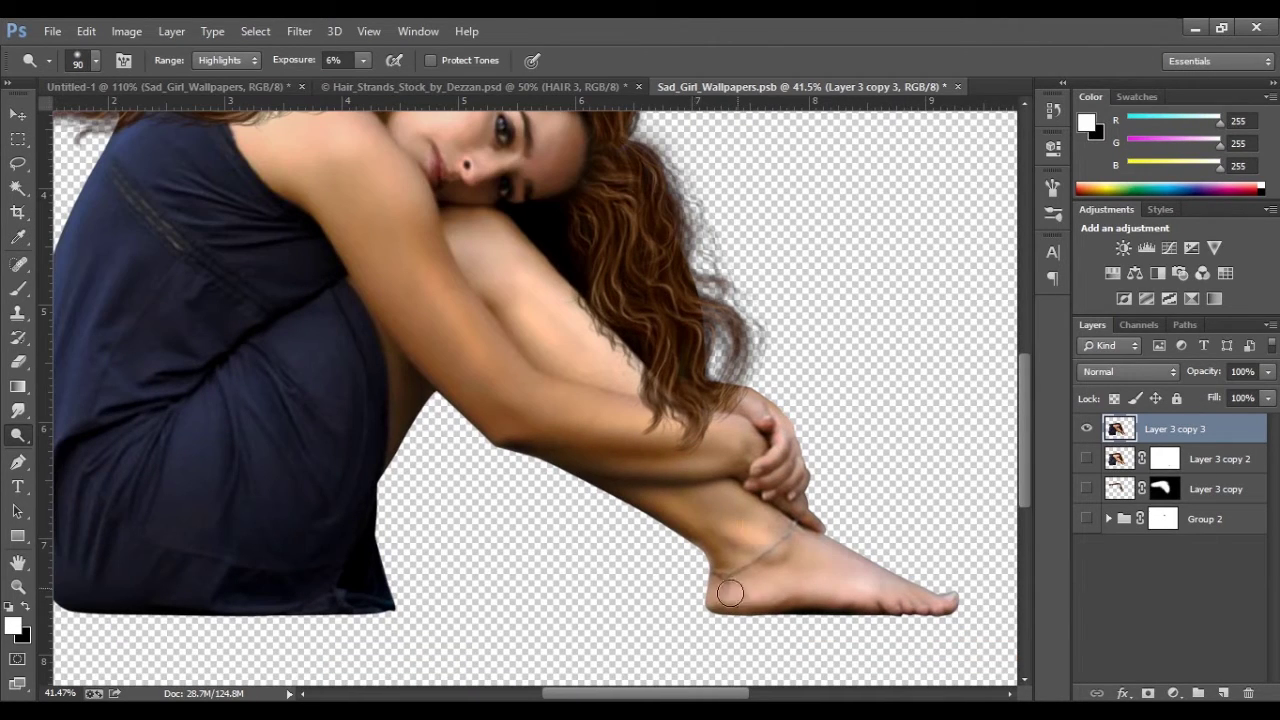
scroll(776, 425, "up", 4)
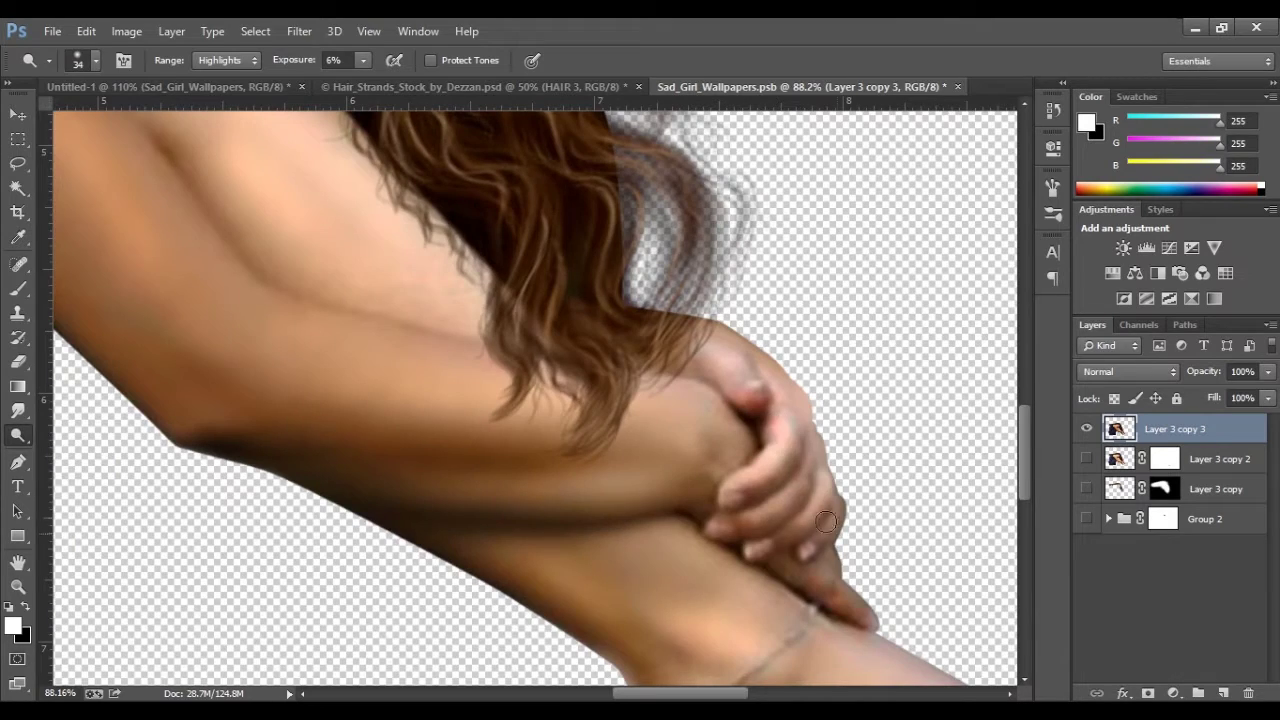
scroll(826, 521, "down", 5)
scroll(570, 530, "up", 2)
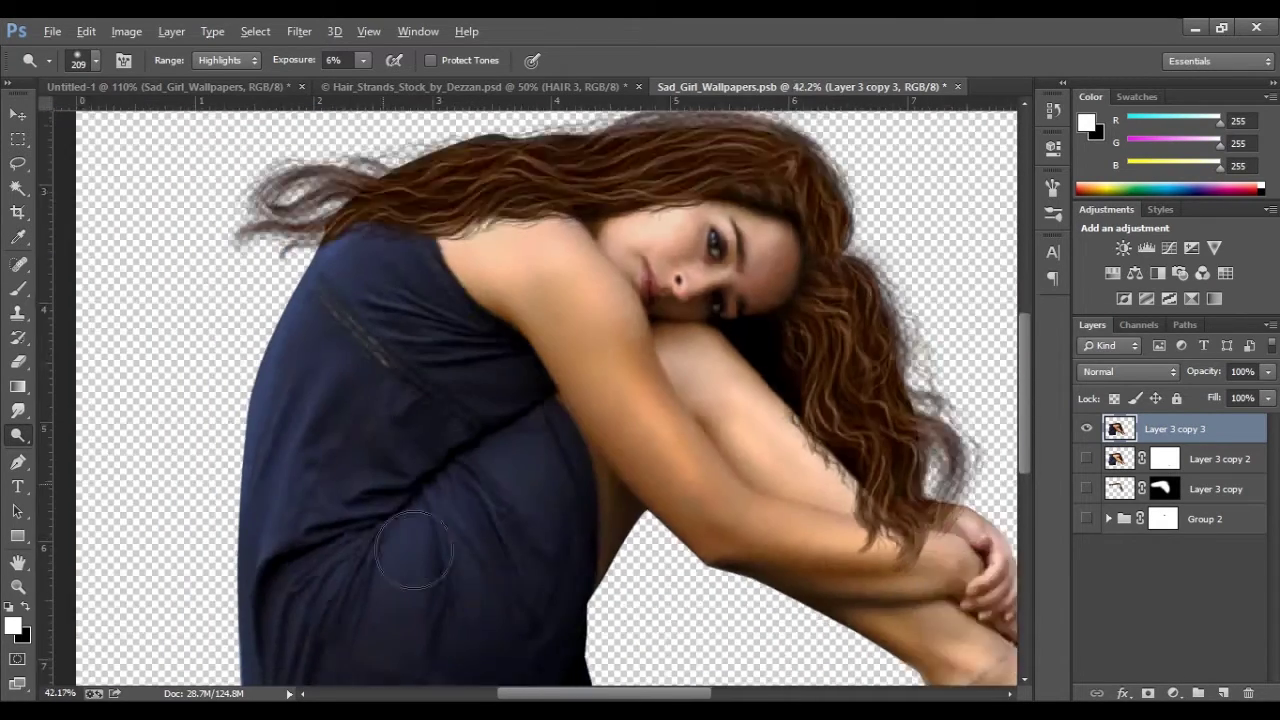
scroll(507, 497, "up", 1)
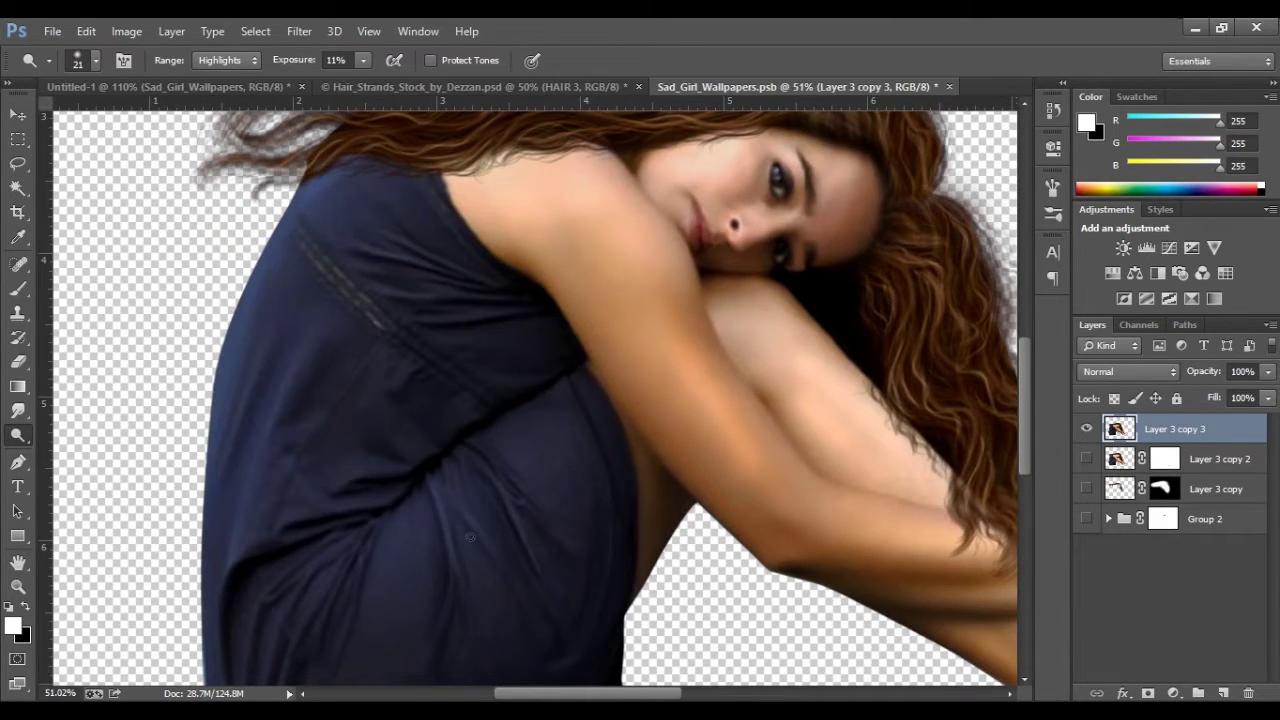
scroll(470, 538, "down", 2)
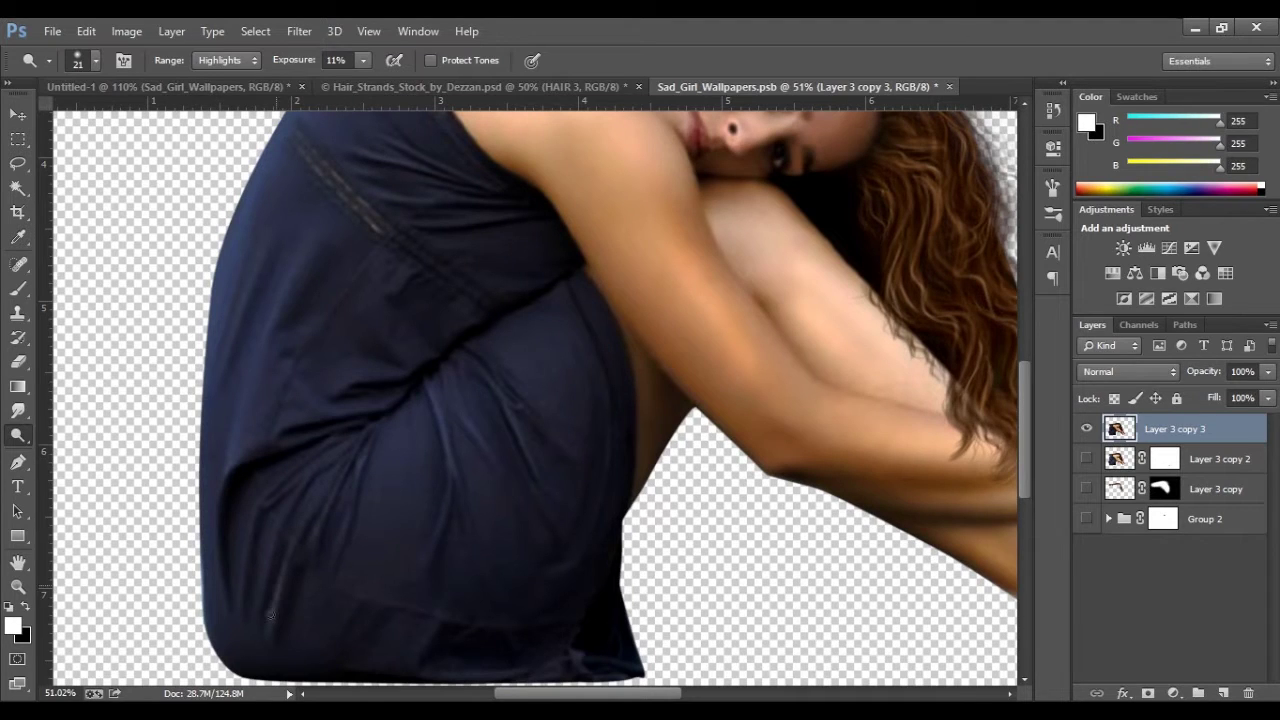
scroll(239, 636, "up", 1)
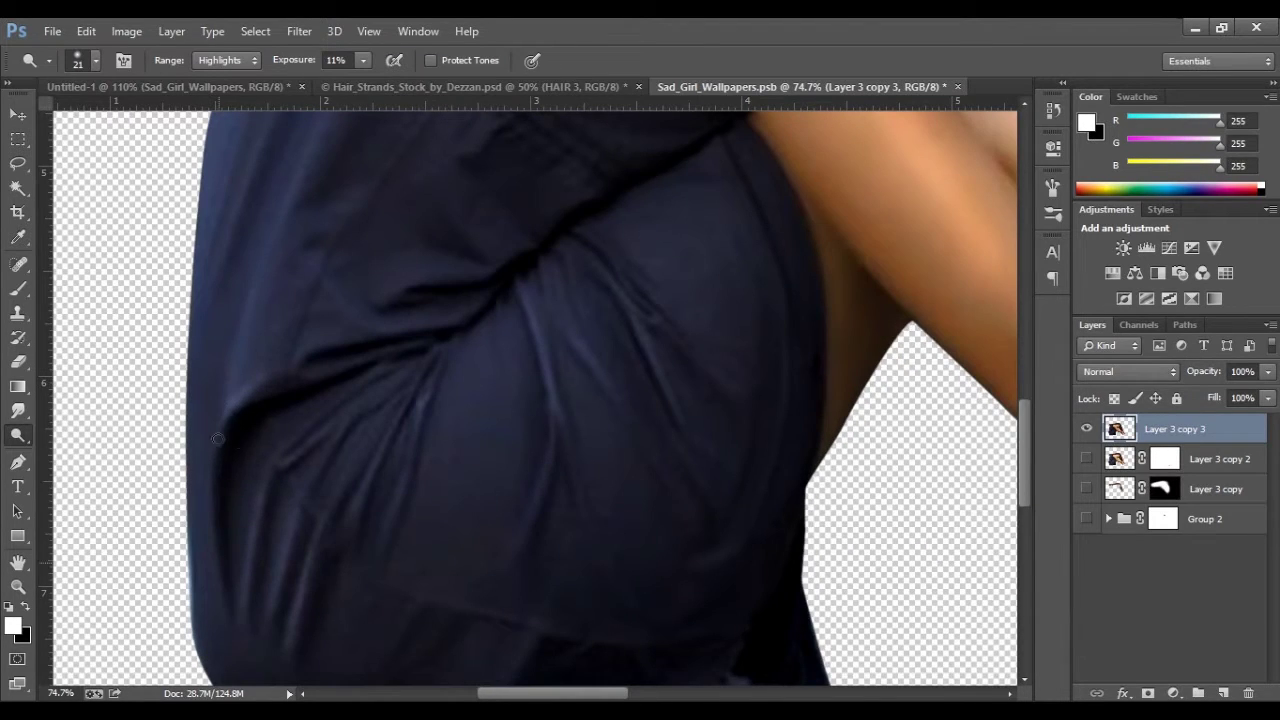
scroll(312, 388, "down", 1)
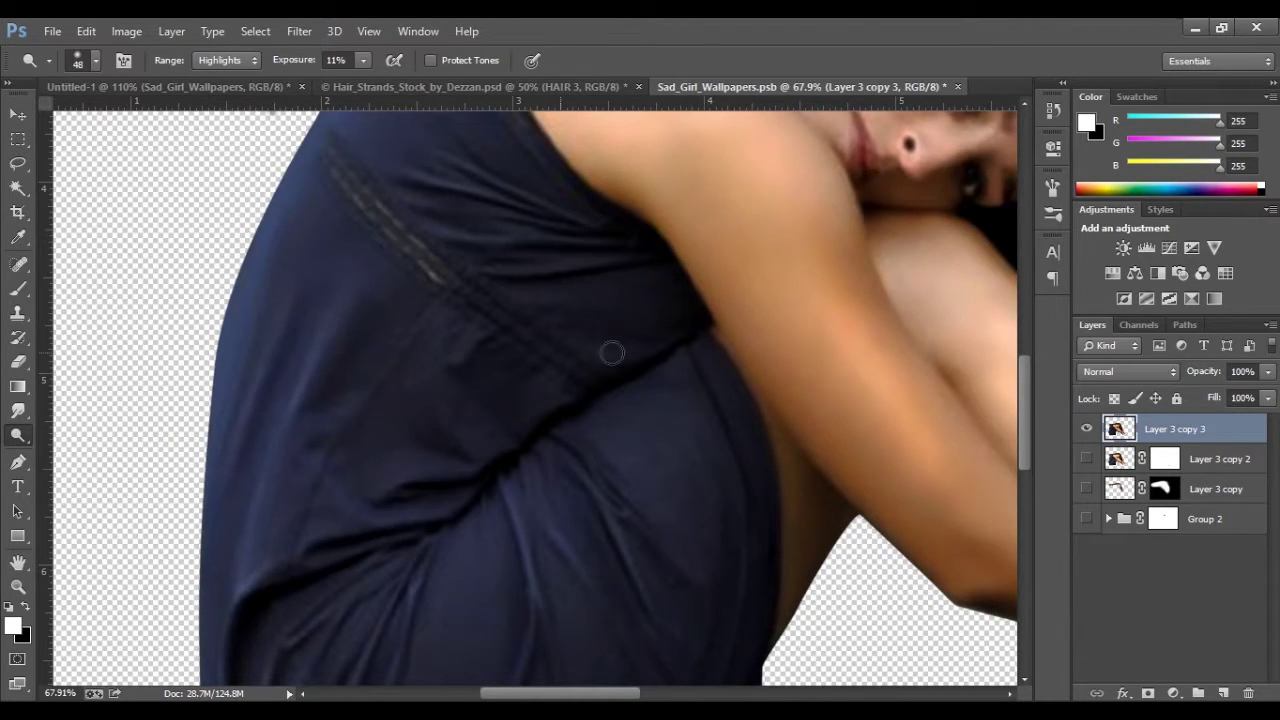
scroll(493, 378, "up", 3)
scroll(652, 386, "down", 1)
scroll(652, 386, "down", 1)
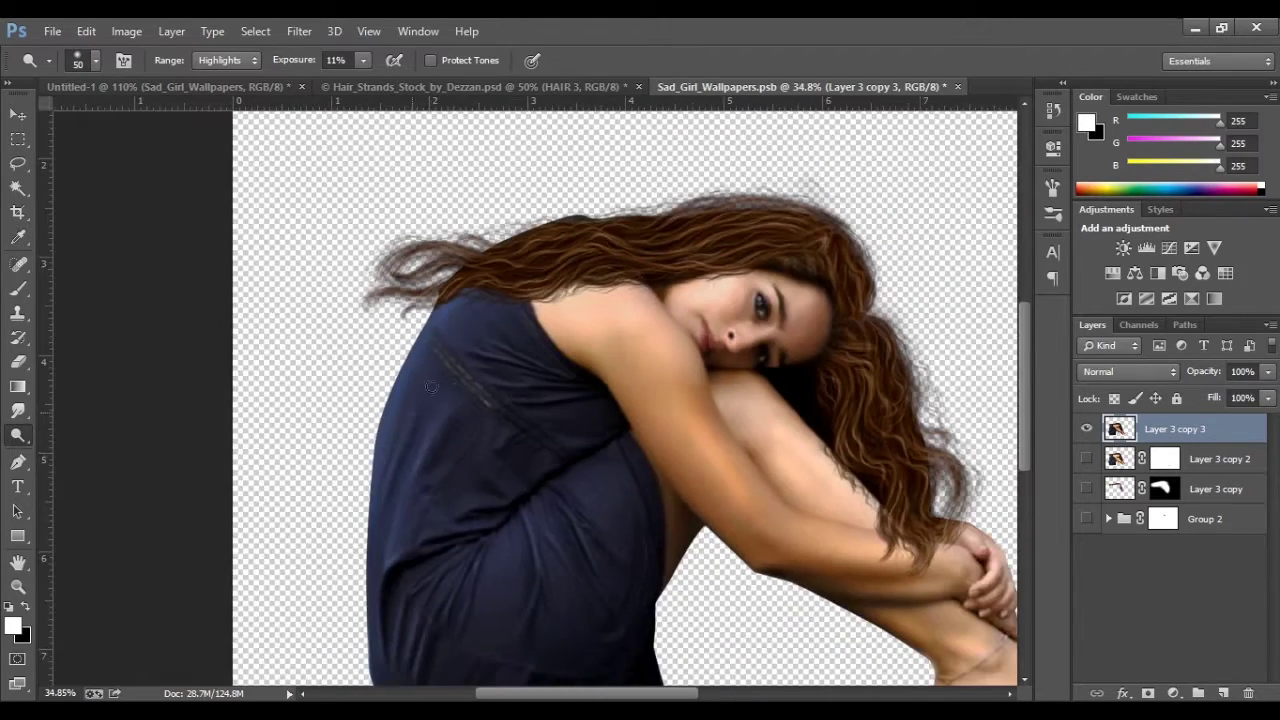
scroll(652, 386, "down", 1)
Step: Smudge the girl's face and hair with a size-85 brush
key("r")
scroll(486, 330, "up", 2)
right_click(486, 330)
left_click_drag(486, 330, 377, 360)
scroll(400, 410, "up", 5)
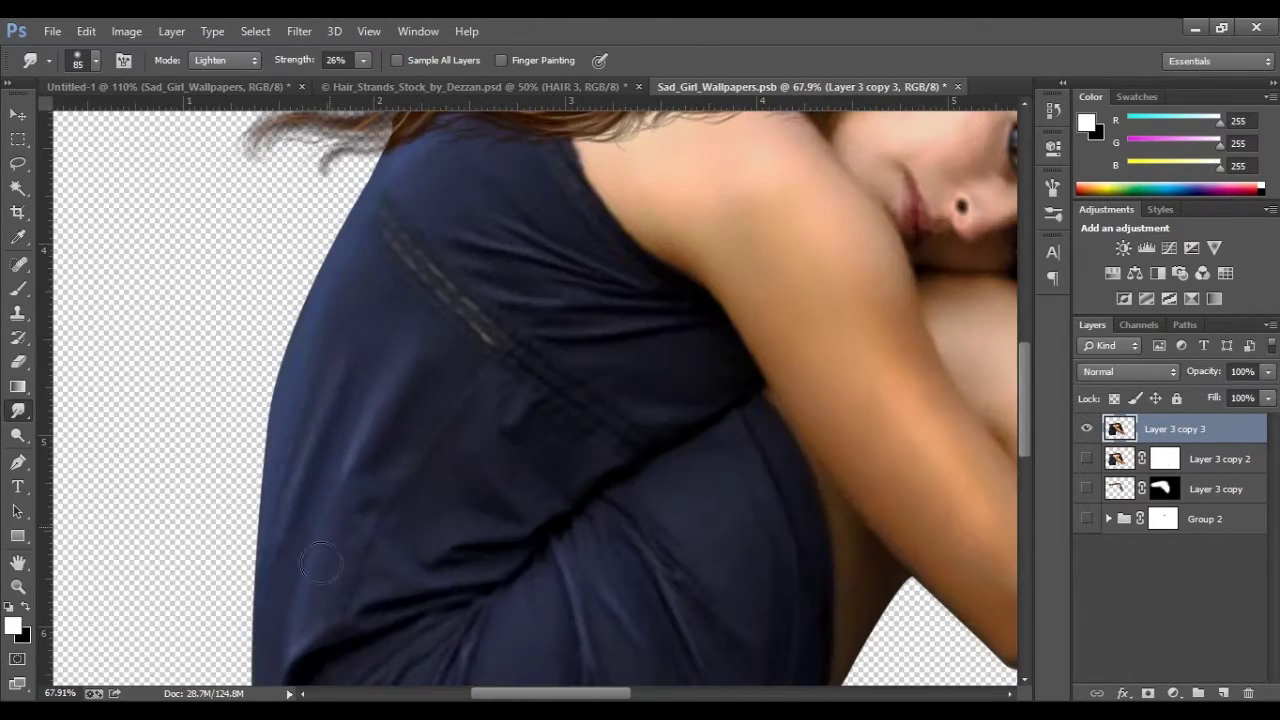
scroll(537, 363, "down", 3)
scroll(537, 363, "right", 3)
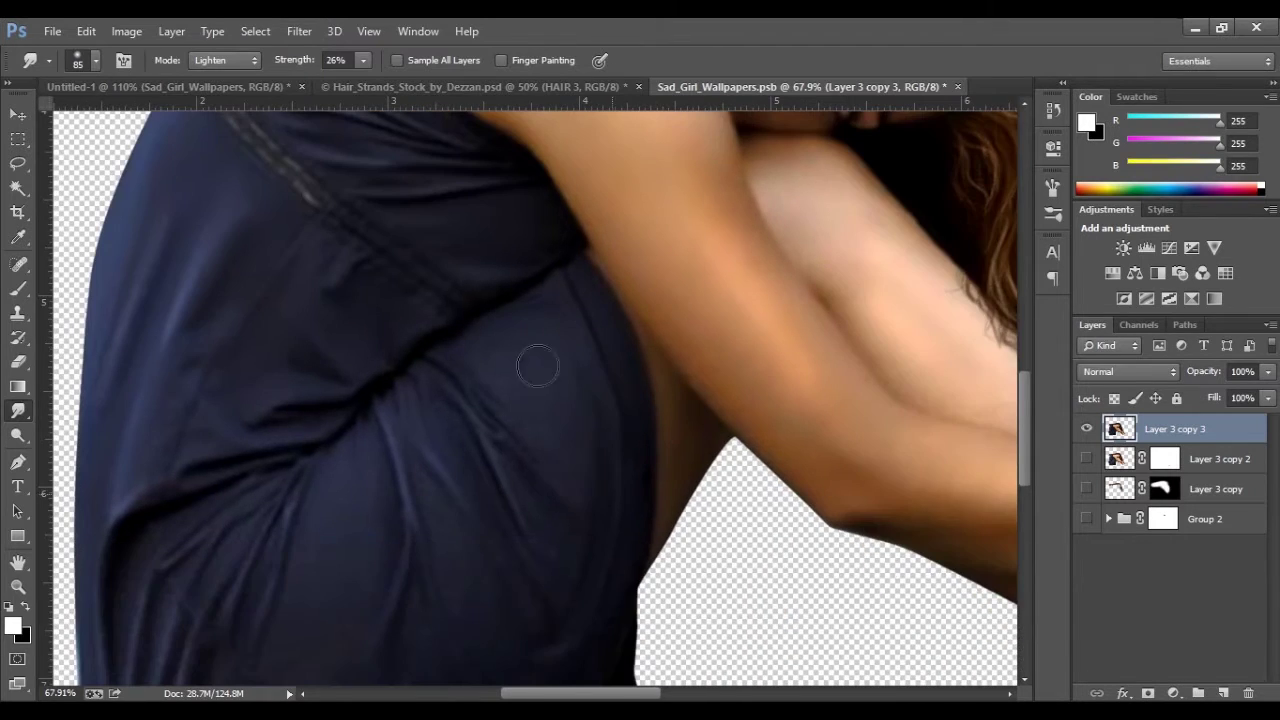
scroll(600, 484, "down", 2)
scroll(323, 506, "down", 3)
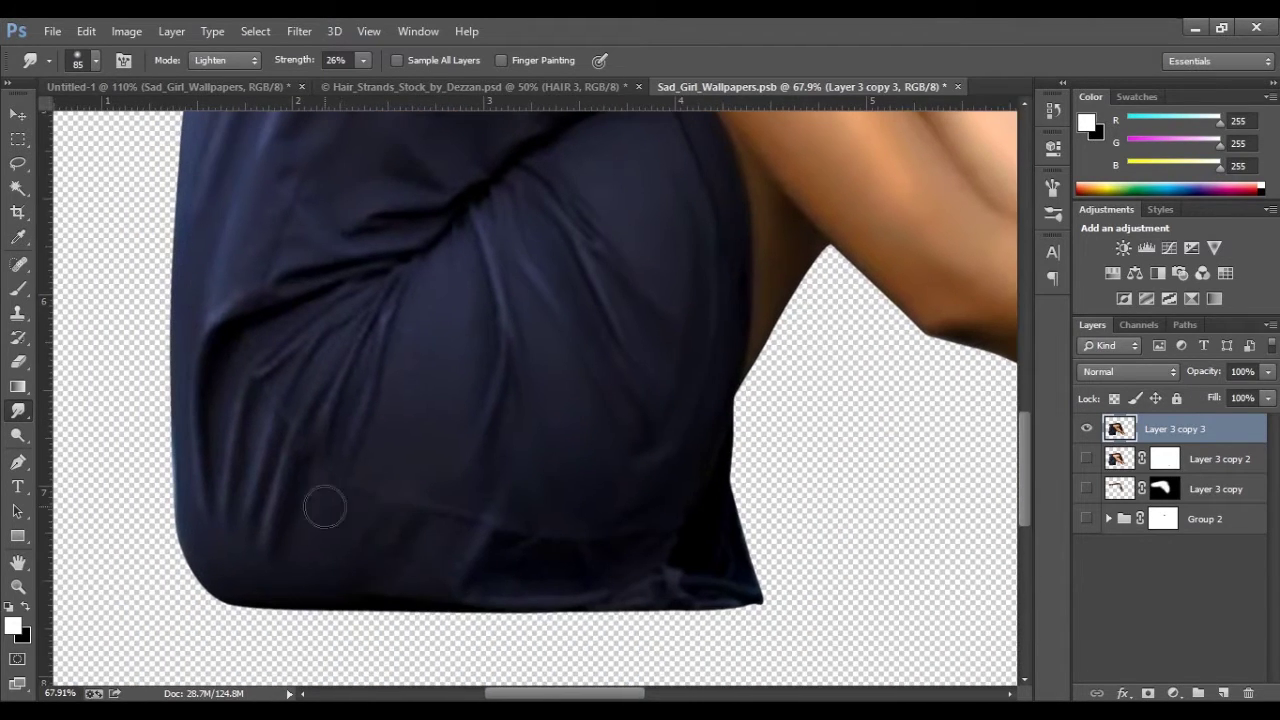
scroll(457, 529, "left", 4)
scroll(457, 529, "up", 2)
scroll(457, 529, "right", 3)
scroll(544, 374, "left", 4)
scroll(871, 580, "down", 2)
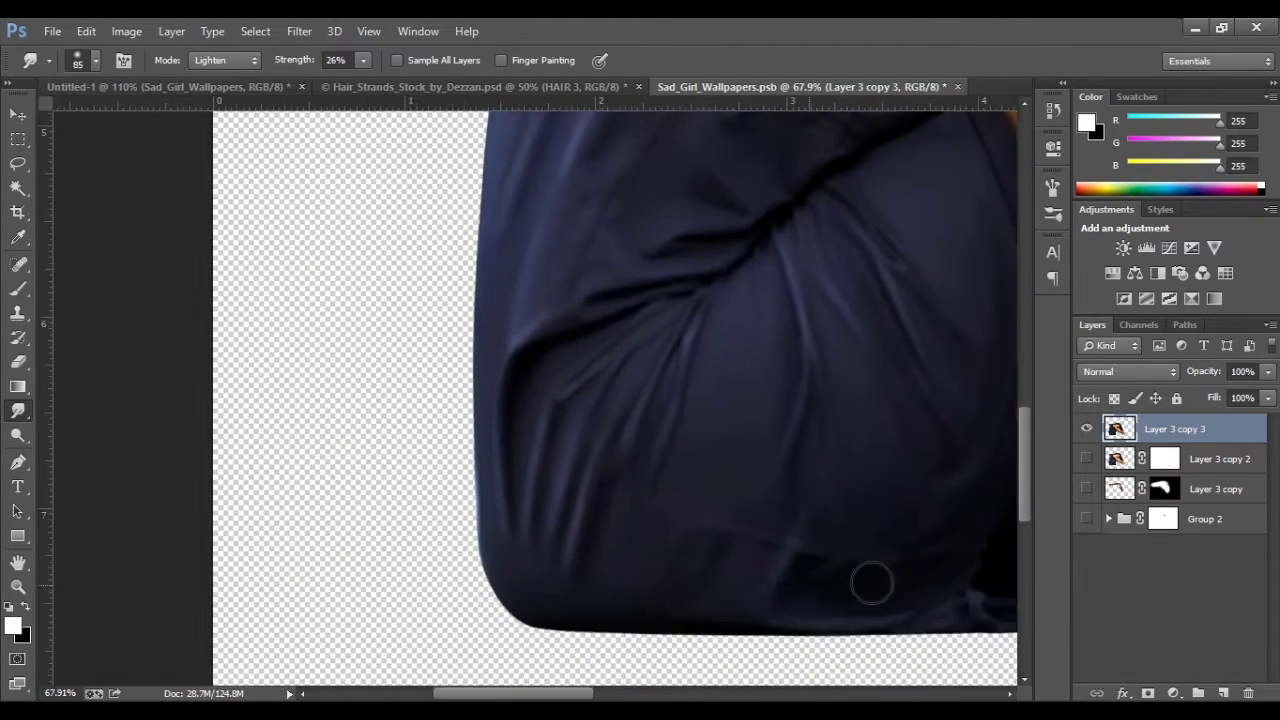
scroll(600, 470, "up", 5)
scroll(323, 369, "right", 8)
scroll(263, 365, "down", 3)
scroll(366, 226, "right", 2)
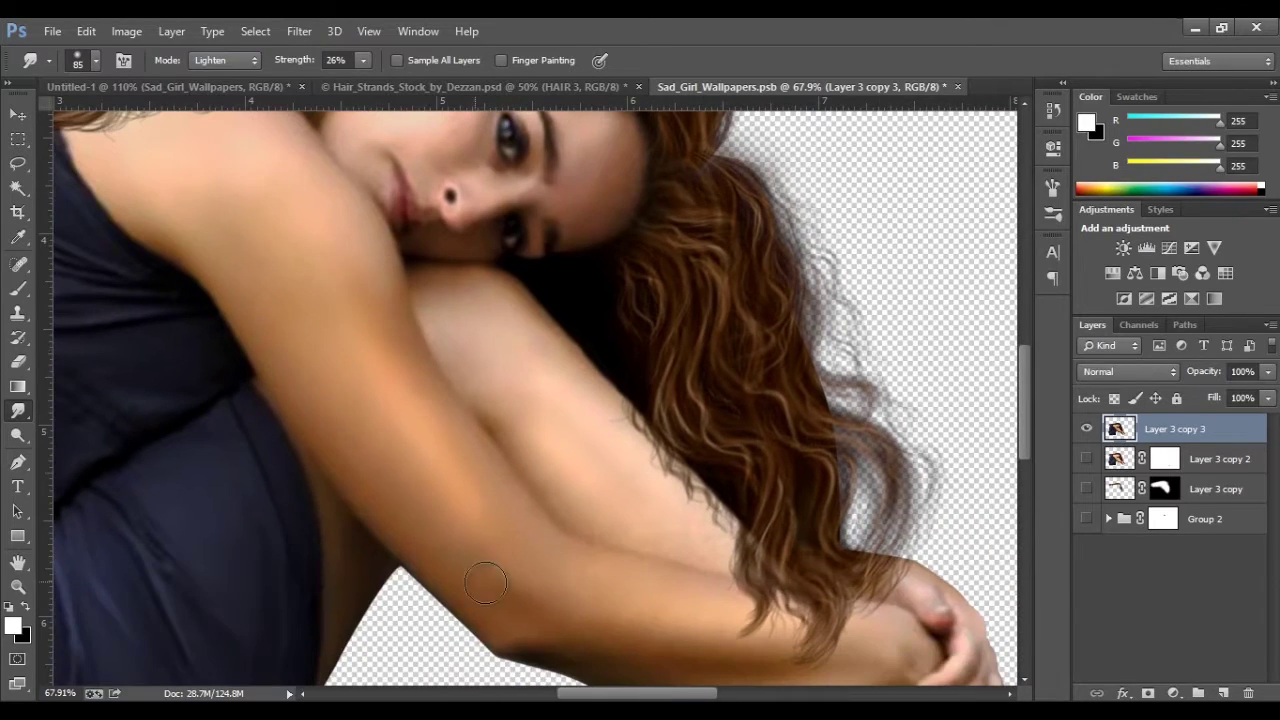
scroll(510, 297, "down", 2)
scroll(510, 297, "right", 2)
scroll(457, 549, "down", 2)
scroll(457, 549, "right", 5)
scroll(468, 422, "up", 9)
scroll(468, 422, "left", 5)
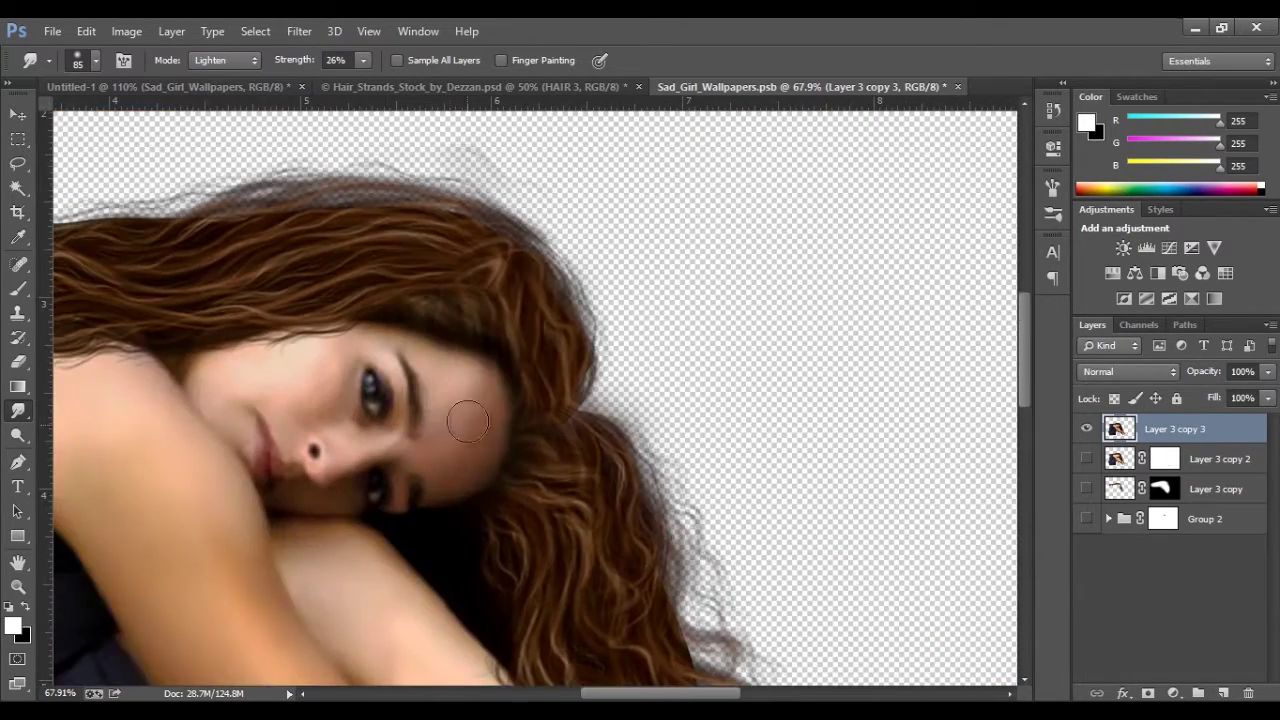
scroll(430, 455, "up", 3)
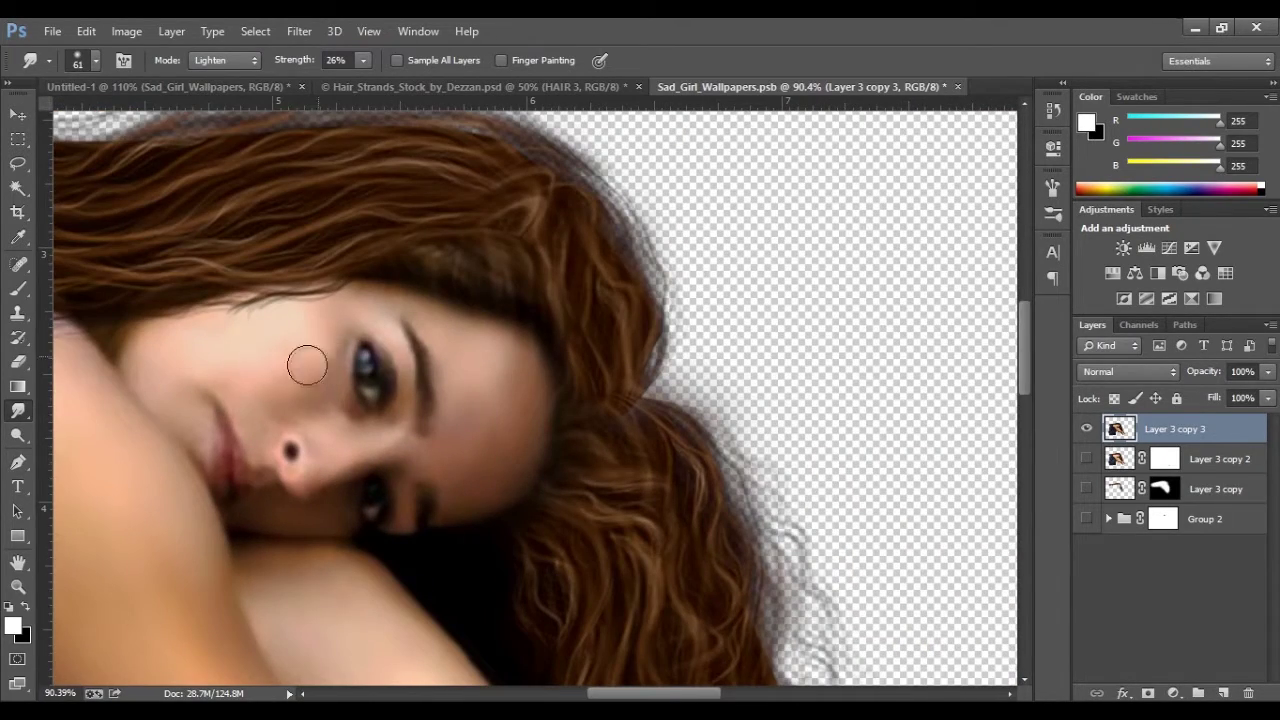
scroll(261, 446, "down", 3)
Step: Dodge the highlights on the girl's face, then fit the whole figure in view
key("o")
scroll(344, 474, "up", 2)
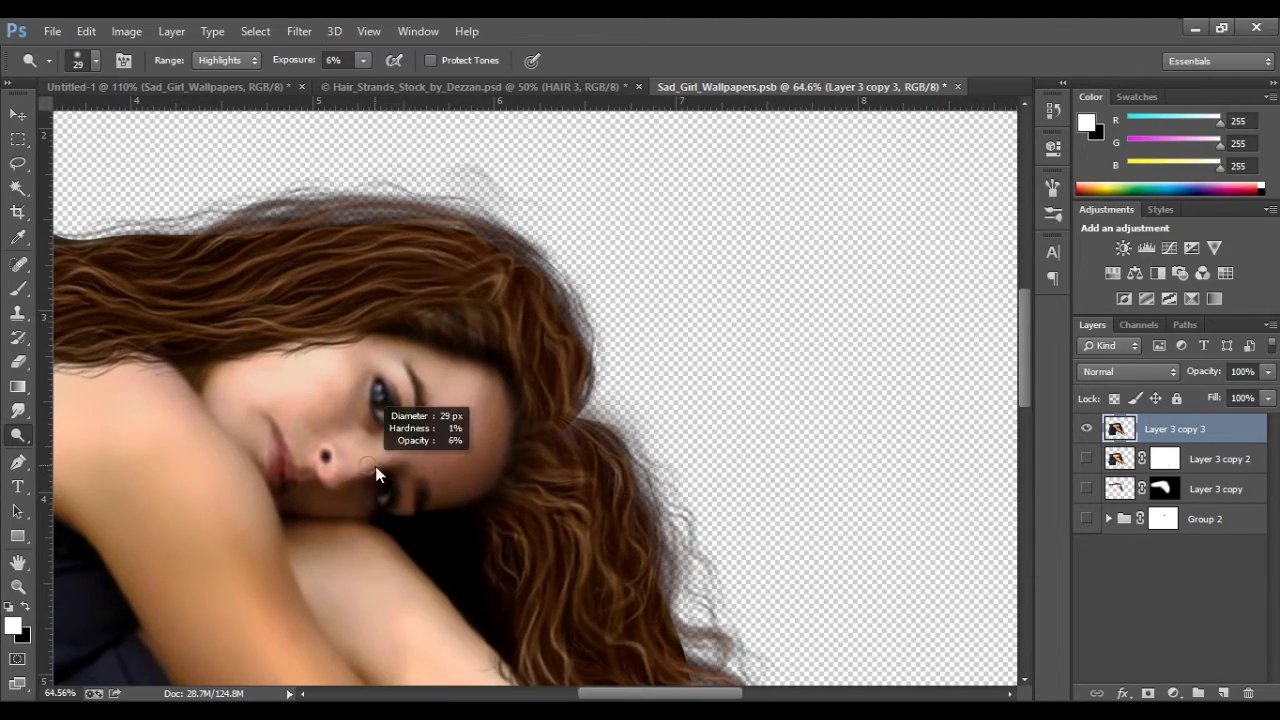
key("ctrl+0")
Step: Save and close Sad_Girl_Wallpapers.psb, then select Curves 6 in the composite
key("ctrl+s")
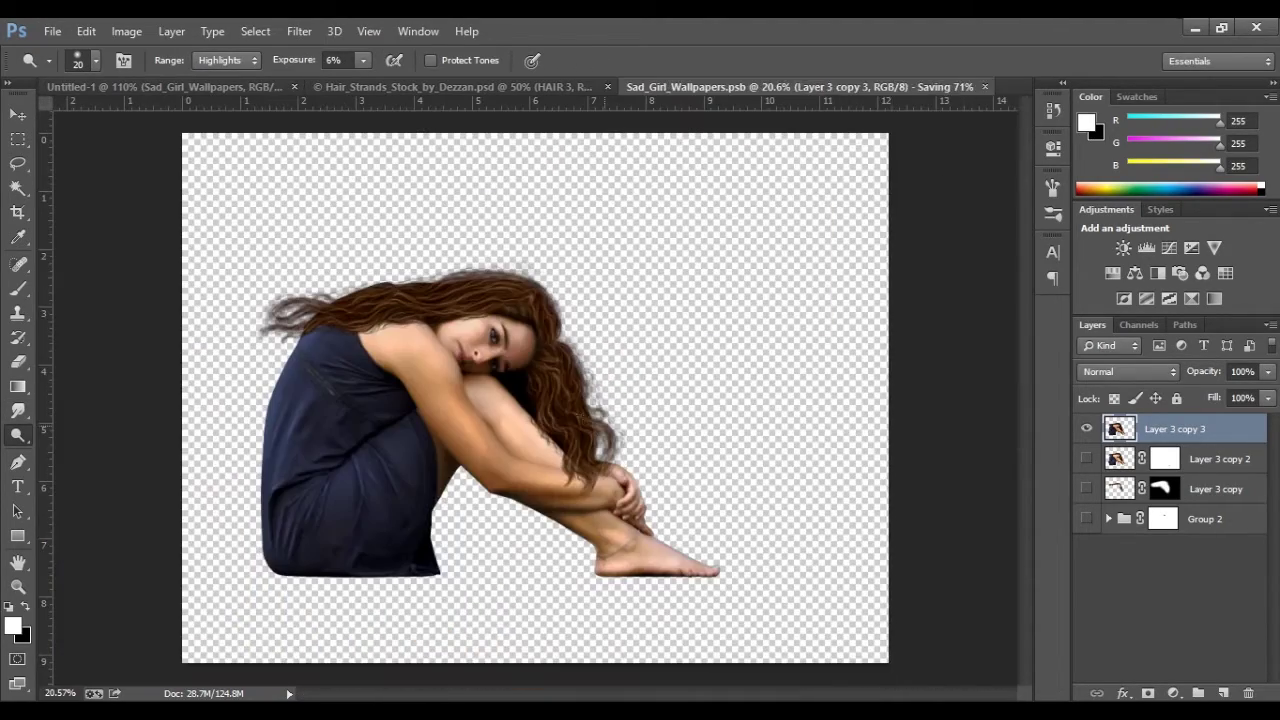
key("ctrl+w")
left_click(1215, 430)
Step: Set Curves 6 to 86% opacity and paint the Curves 5 mask to brighten the arm and leg
left_click_drag(1212, 372, 1198, 374)
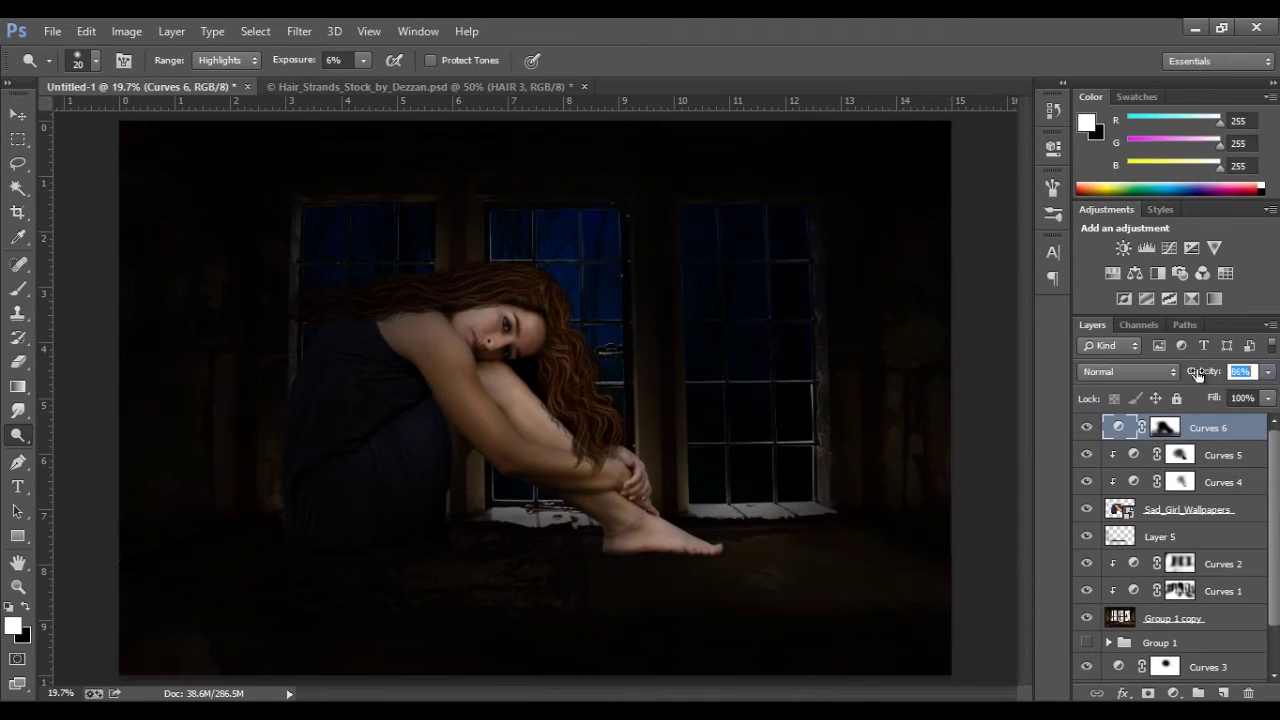
left_click(1177, 456)
key("b")
scroll(505, 321, "up", 1)
key("x")
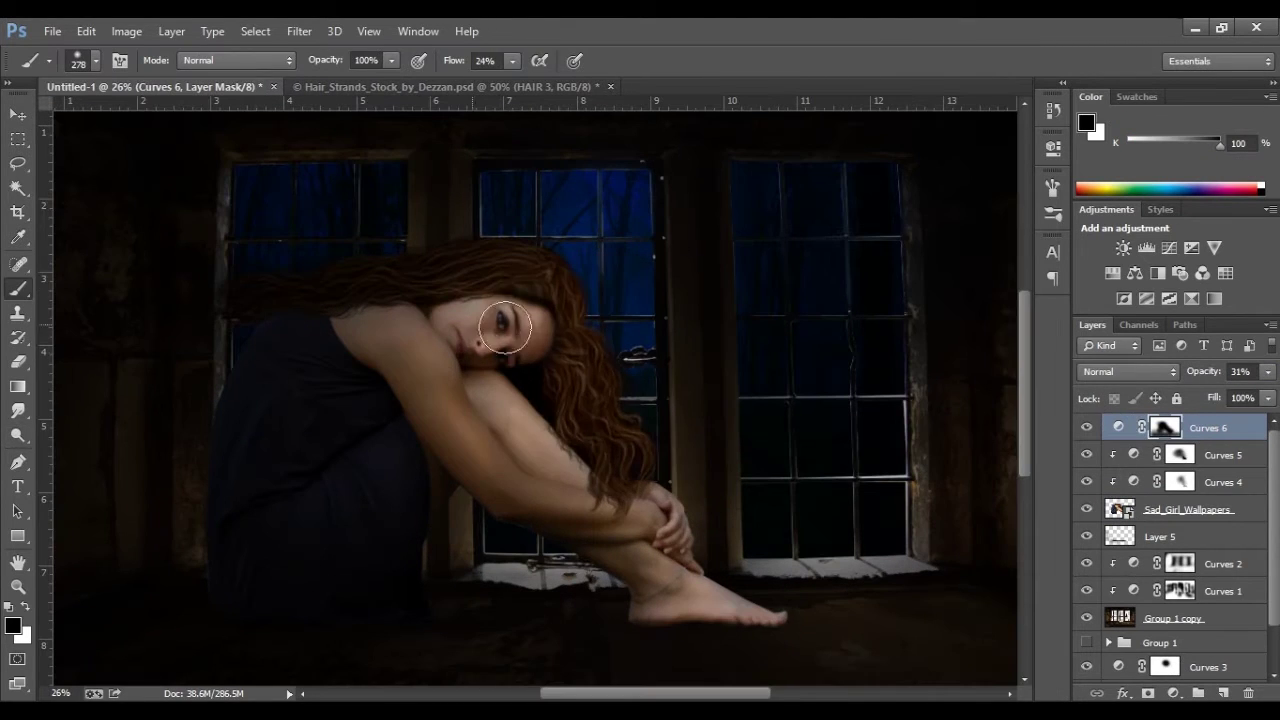
key("alt+bracketleft")
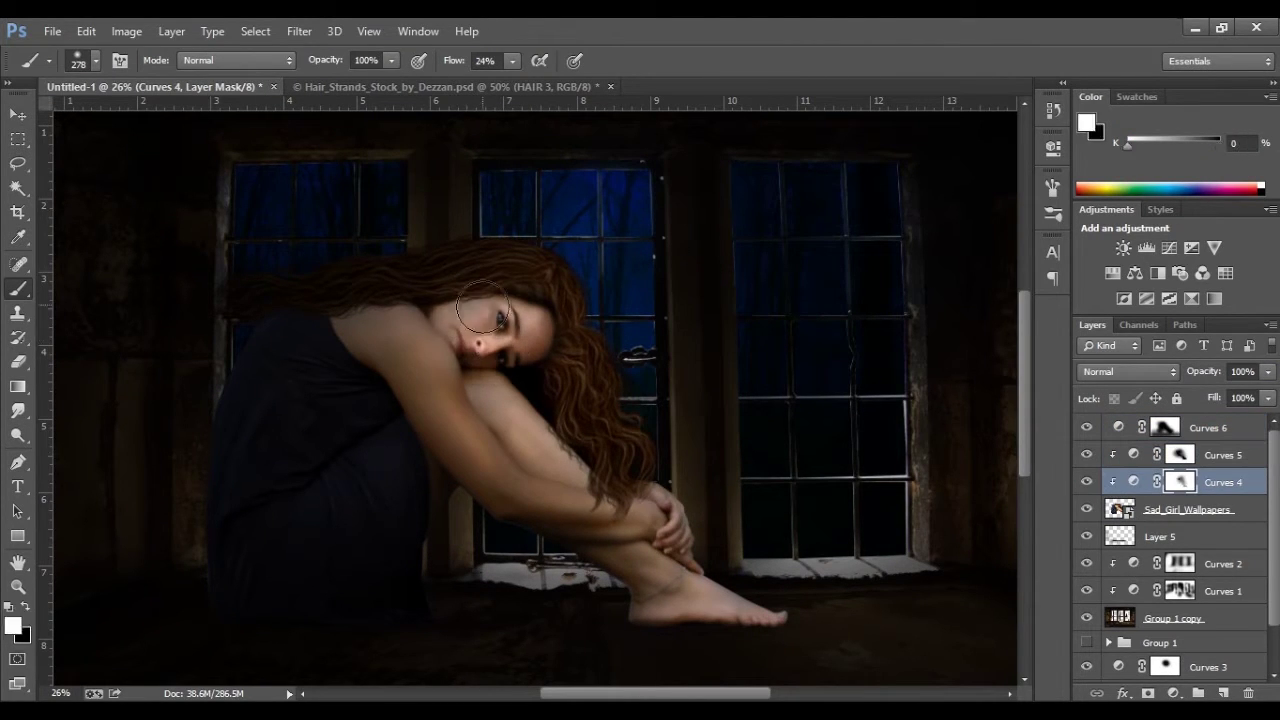
mouse_move(470, 330)
left_mouse_down()
mouse_move(586, 514)
mouse_move(429, 366)
left_mouse_up()
scroll(486, 357, "down", 2)
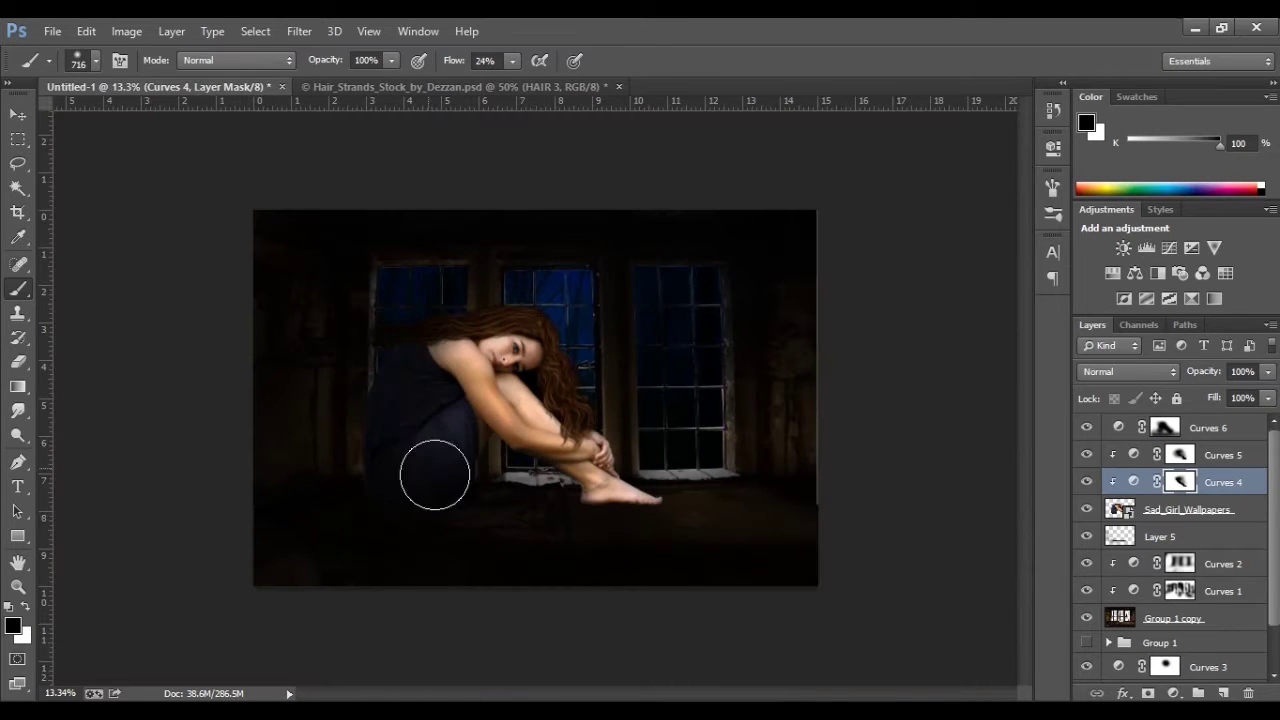
Step: Apply Shadows/Highlights to Sad_Girl_Wallpapers with Shadows 17 and Highlights 3
key("ctrl+0")
left_click(1155, 512)
key("v")
key("alt+i")
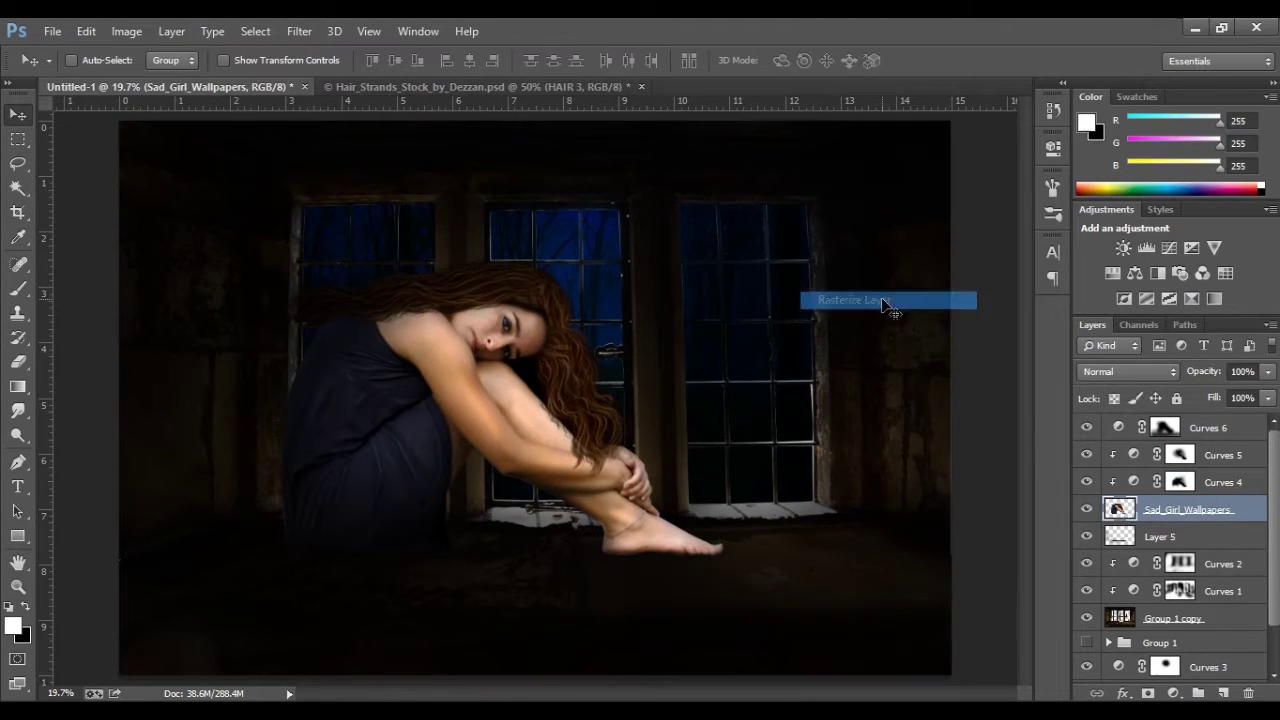
left_click(390, 389)
left_click_drag(726, 251, 705, 251)
left_click_drag(668, 405, 674, 405)
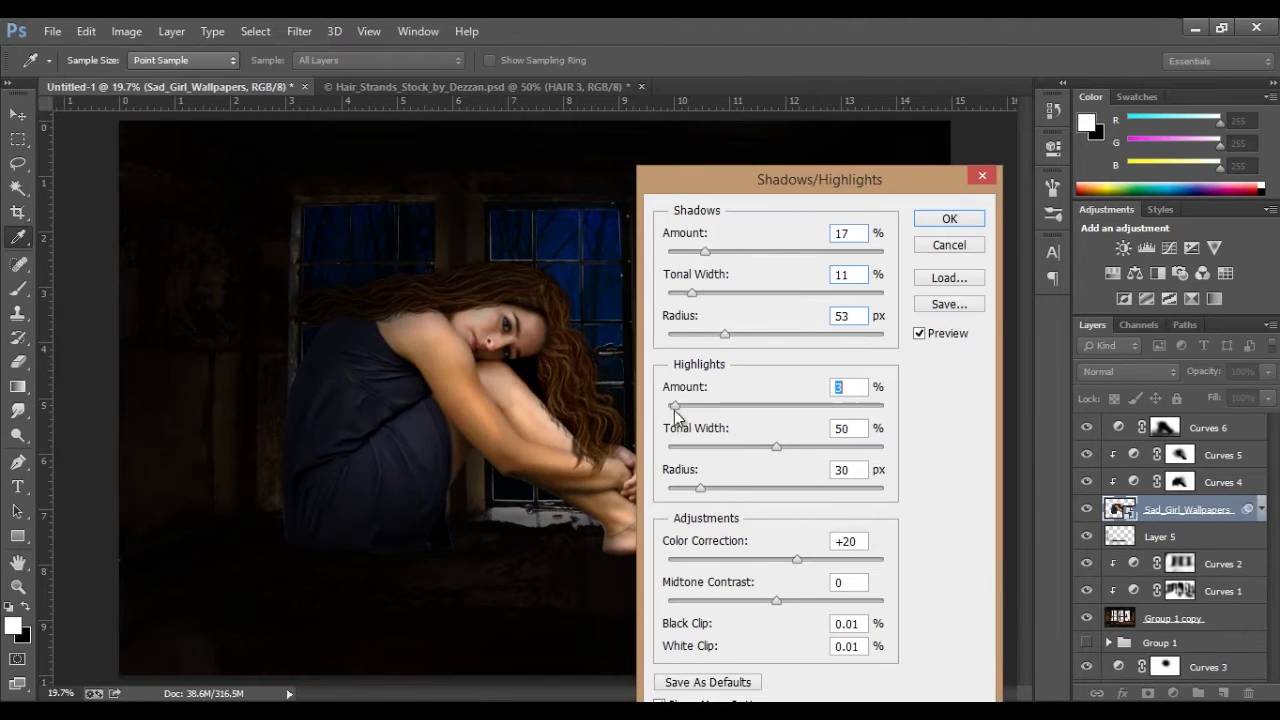
left_click(945, 219)
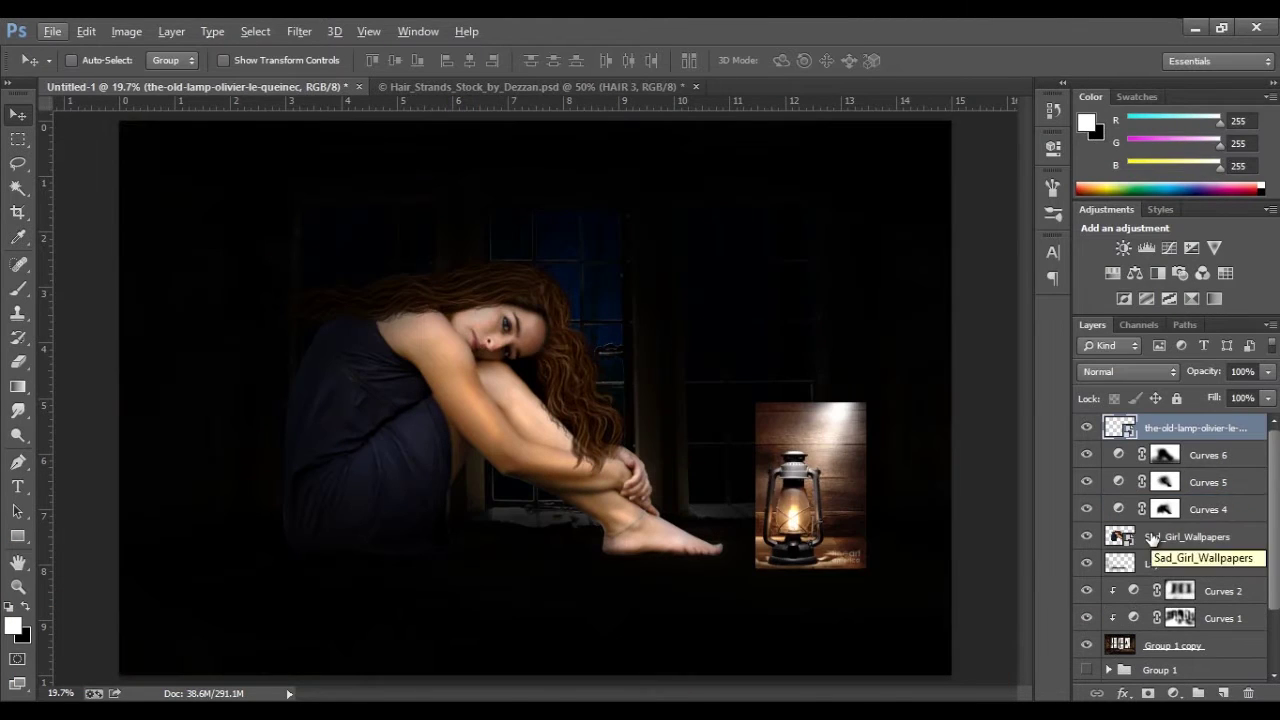
Step: Clip Curves 4–6 to the girl and add a darkening Curves 7 whose mask reveals the girl and windows
left_click(1160, 509)
left_click(1136, 469, "alt")
left_click(1146, 247)
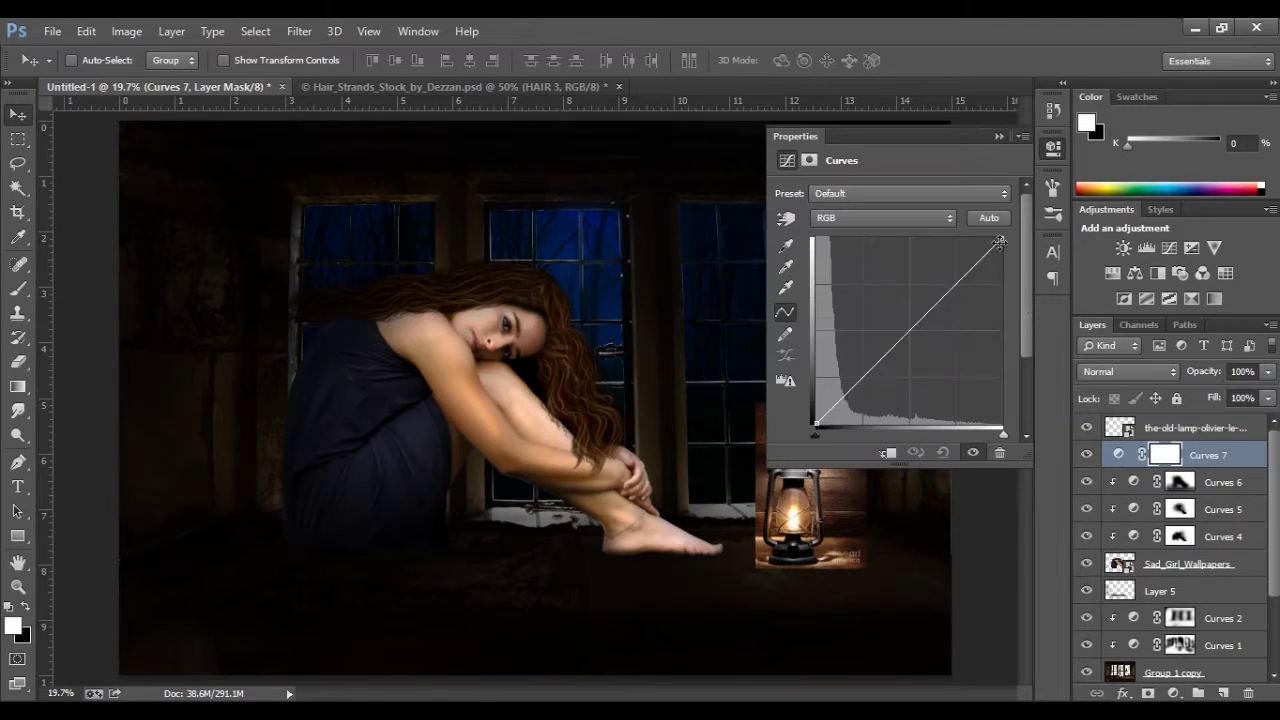
left_click_drag(905, 335, 930, 400)
key("b")
key("d")
mouse_move(405, 524)
left_mouse_down()
mouse_move(157, 557)
mouse_move(243, 243)
left_mouse_up()
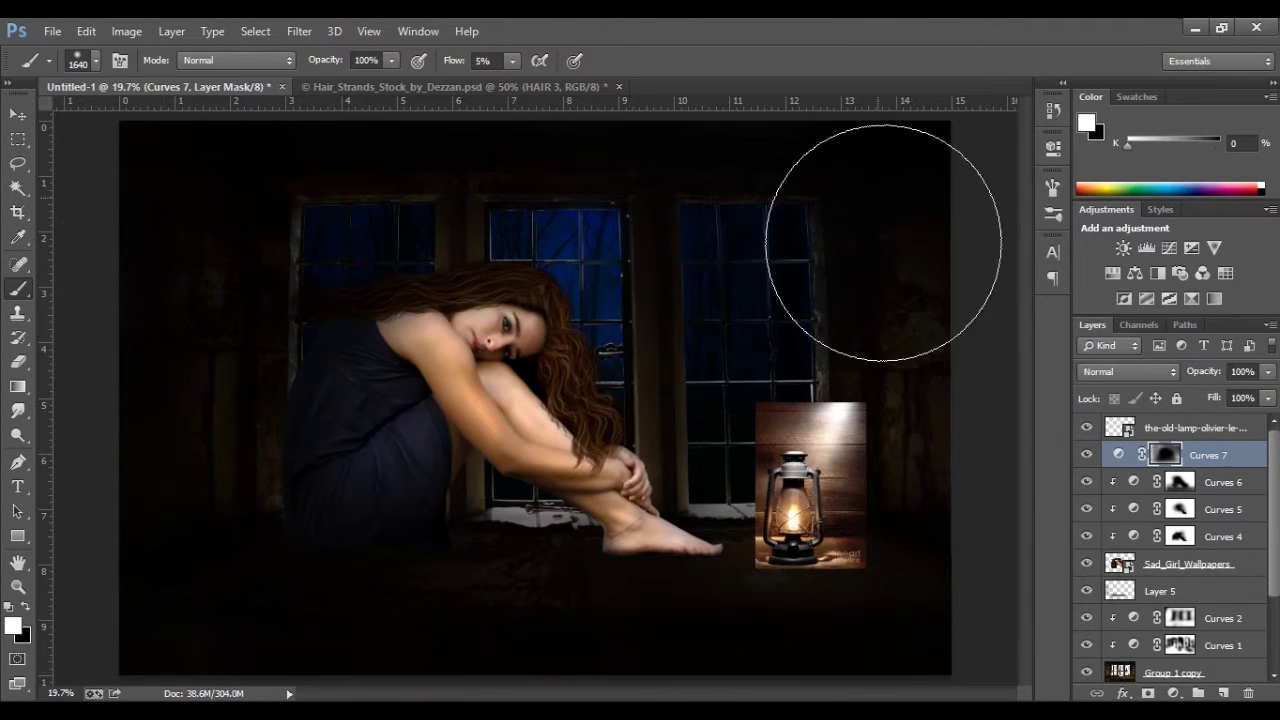
Step: Scale the girl and her Curves 4–6 down and move them left onto the sill
key("v")
left_click(1188, 564)
left_click(1222, 482, "shift")
key("ctrl+t")
left_click_drag(116, 150, 143, 166)
mouse_move(524, 402)
left_mouse_down()
mouse_move(504, 410)
mouse_move(63, 94)
left_mouse_up()
key("Return")
Step: Add Layer 6 below the girl and a clipped Layer 7, painting black shading under her foot
left_click_drag(371, 337, 400, 330)
left_click(1223, 693, "ctrl")
key("b")
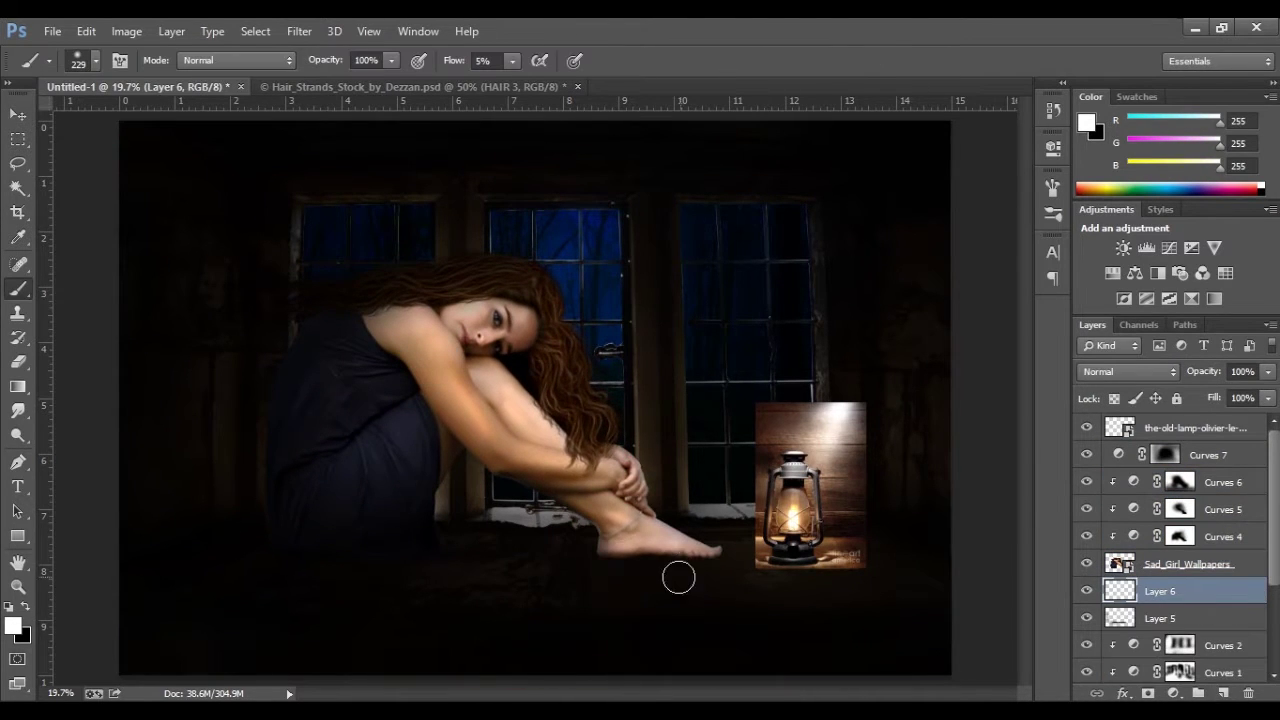
scroll(685, 565, "up", 3)
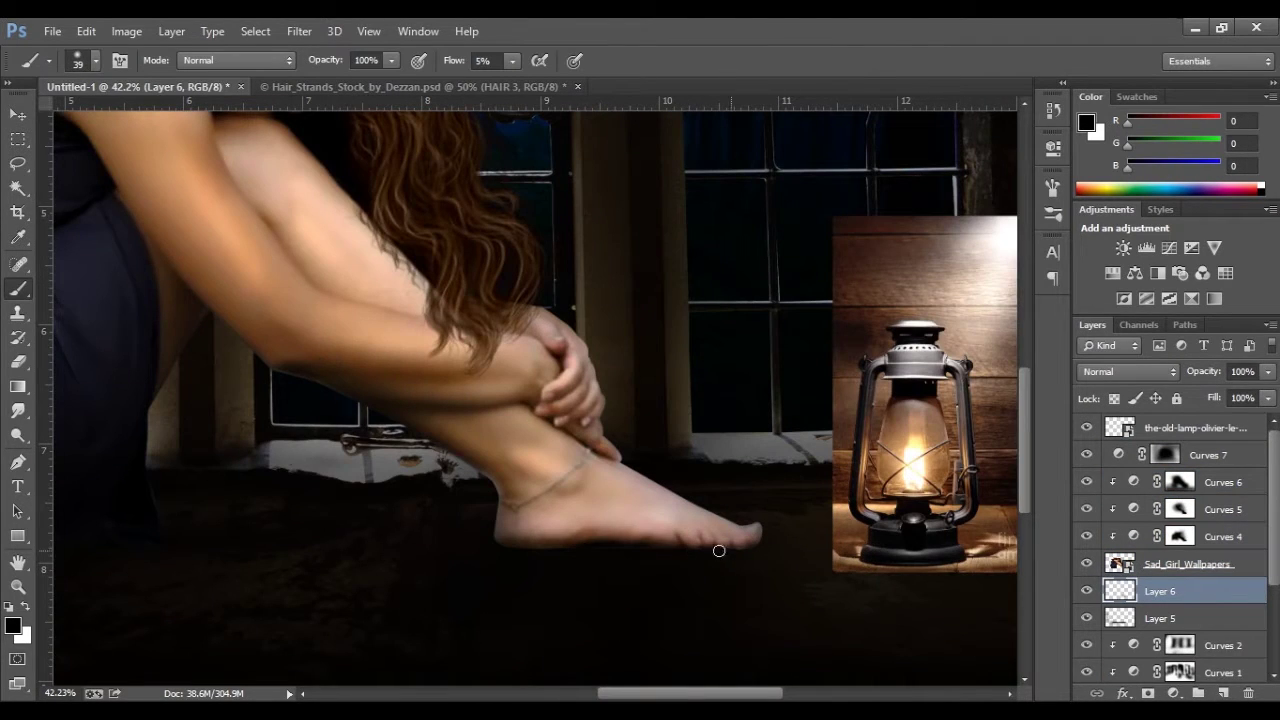
left_click(1158, 564)
key("ctrl+shift+alt+n")
left_click(1108, 570, "alt")
mouse_move(715, 558)
left_mouse_down()
mouse_move(509, 529)
mouse_move(743, 543)
left_mouse_up()
mouse_move(496, 300)
left_mouse_down()
mouse_move(377, 397)
mouse_move(537, 556)
left_mouse_up()
scroll(537, 556, "down", 2)
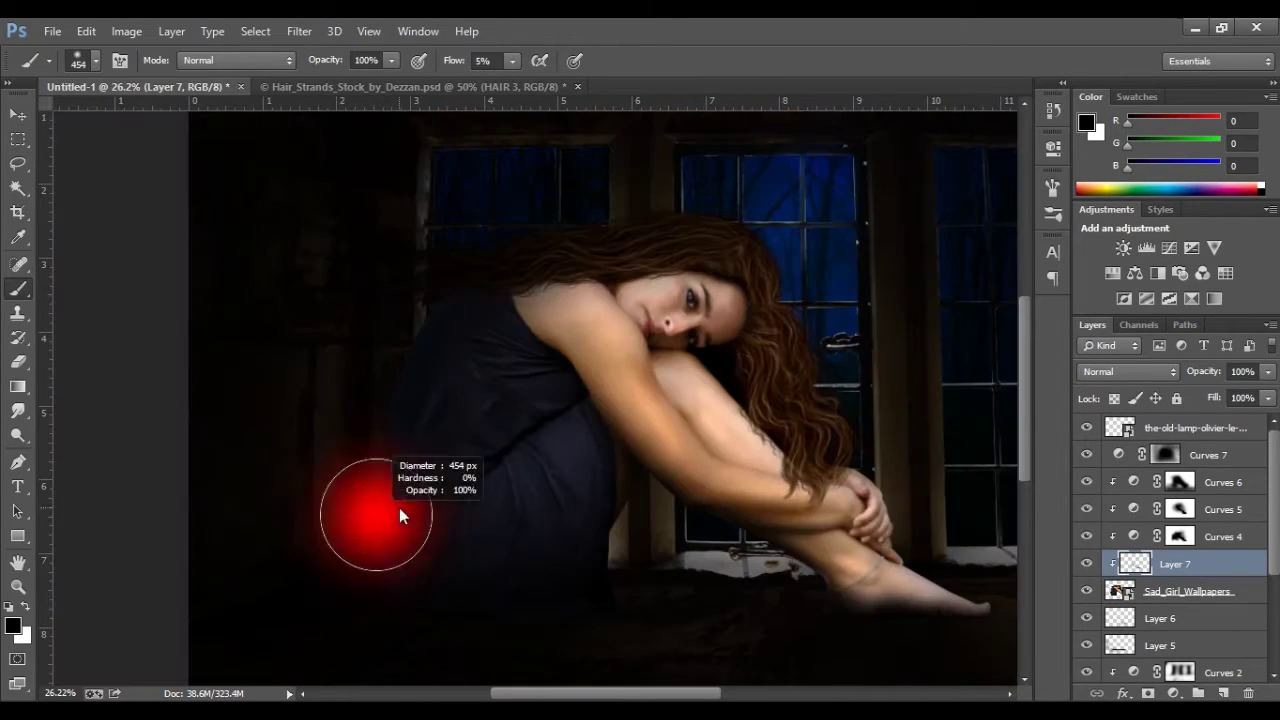
scroll(551, 223, "down", 1)
Step: Add layer masks to Layer 7 and to the old lamp layer
left_click(1148, 693)
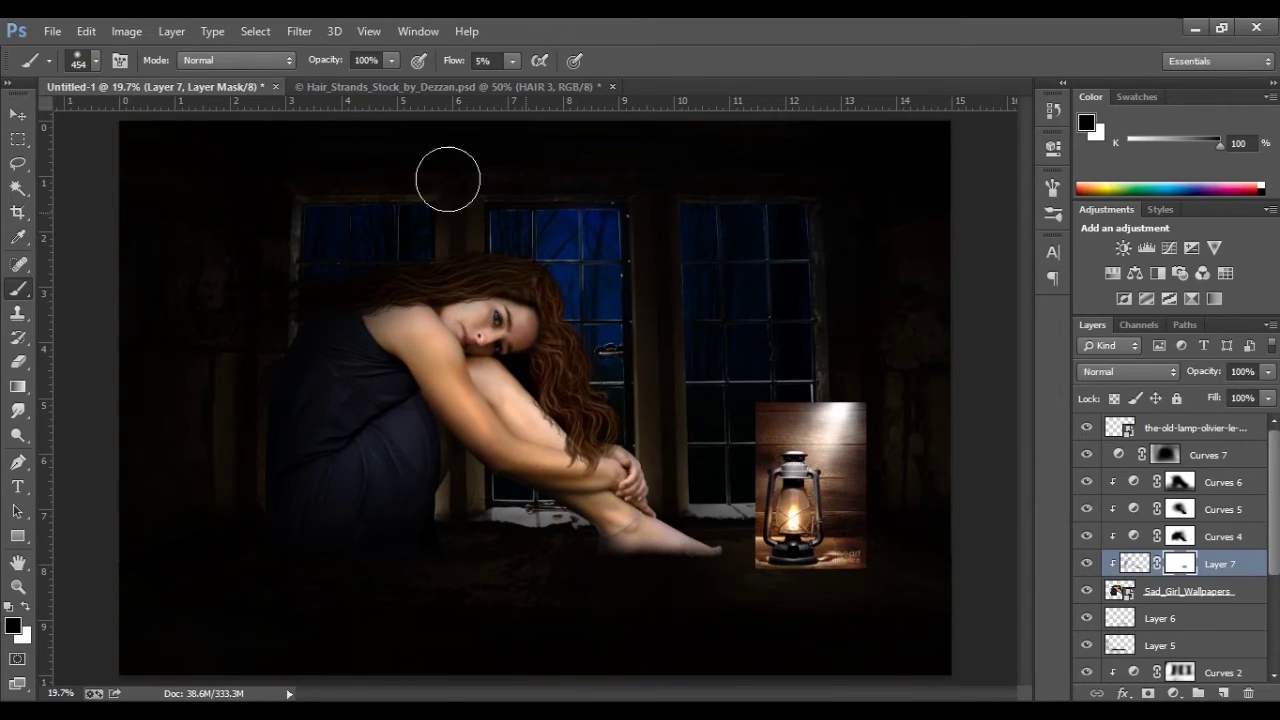
left_click(1200, 427)
left_click(1148, 693)
scroll(793, 470, "up", 8)
Step: Begin tracing the oil lamp with the Pen tool, panning to bring its handle into view
key("l")
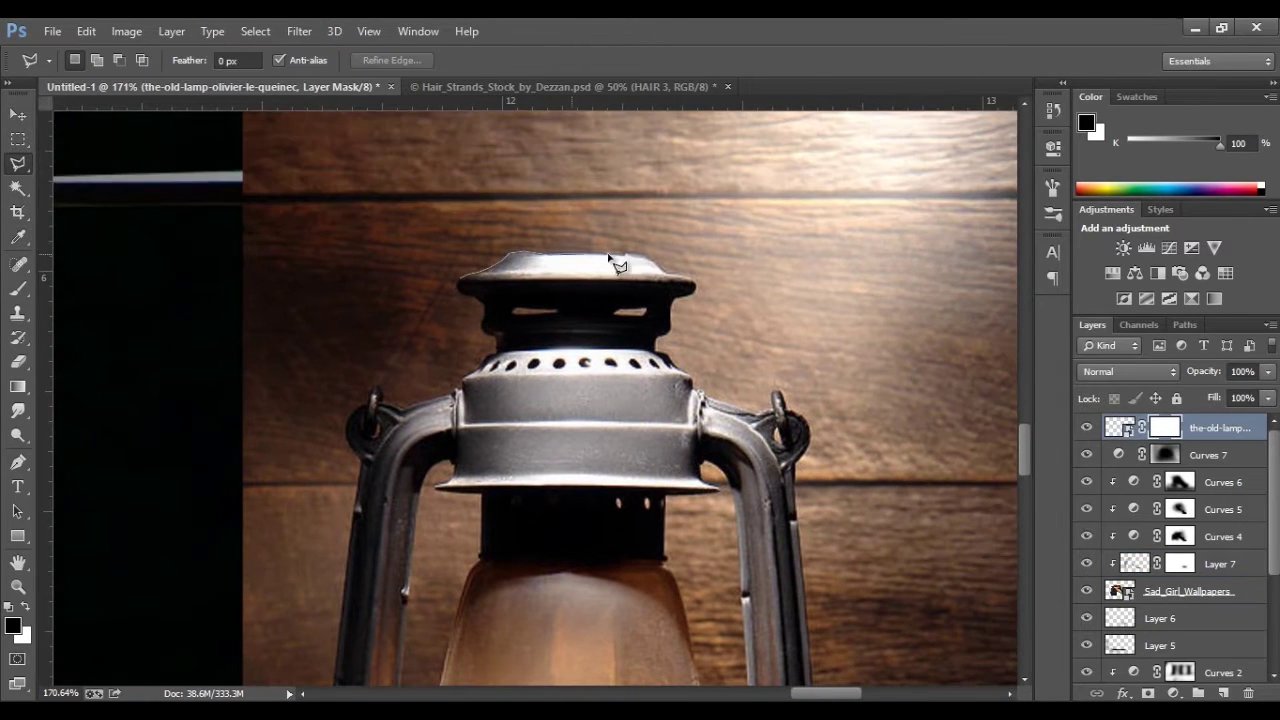
key("p")
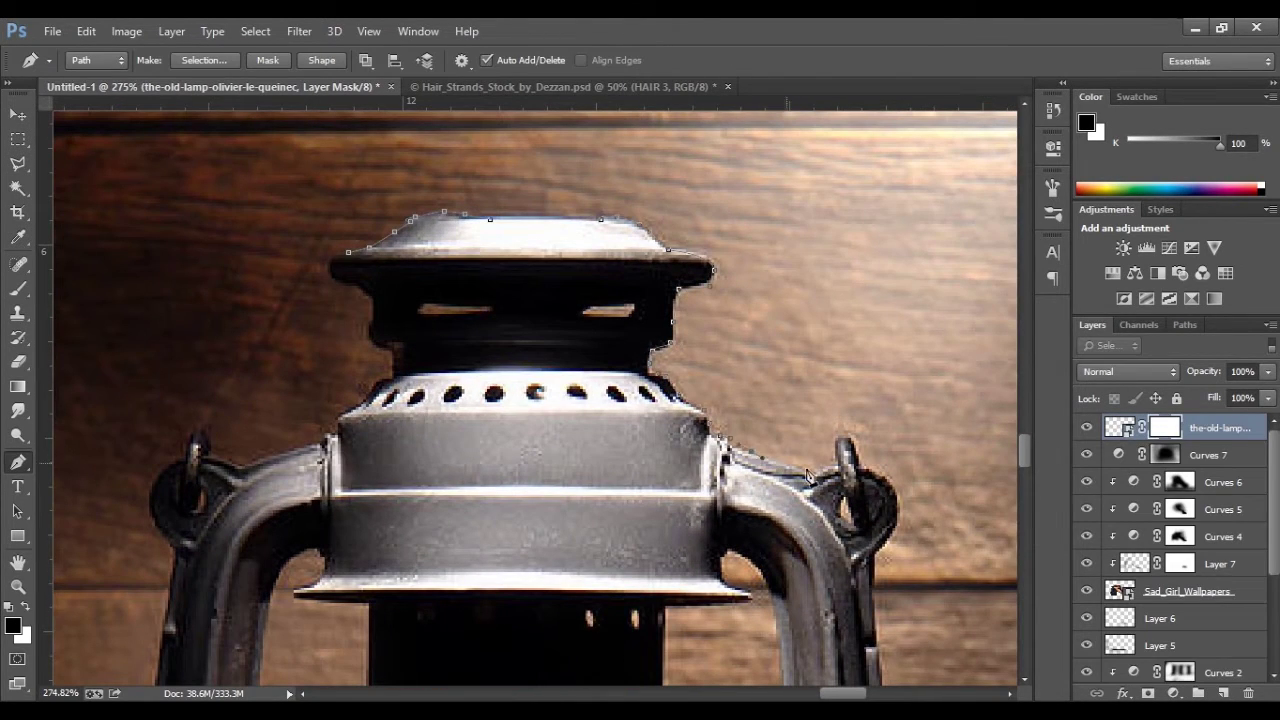
left_click_drag(903, 515, 690, 333)
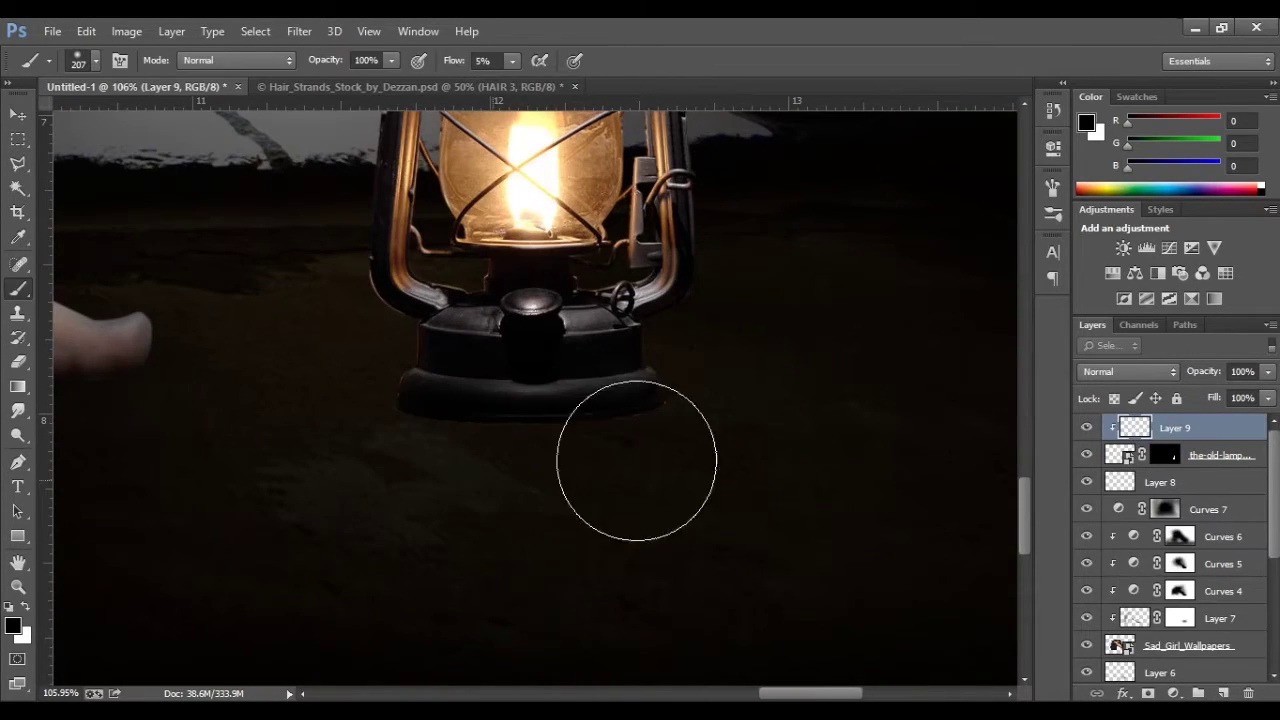
Step: Shade the lamp base on Layer 8 with the brush shrunk to 82 px
key("alt+bracketleft")
key("bracketleft")
key("bracketleft")
key("bracketleft")
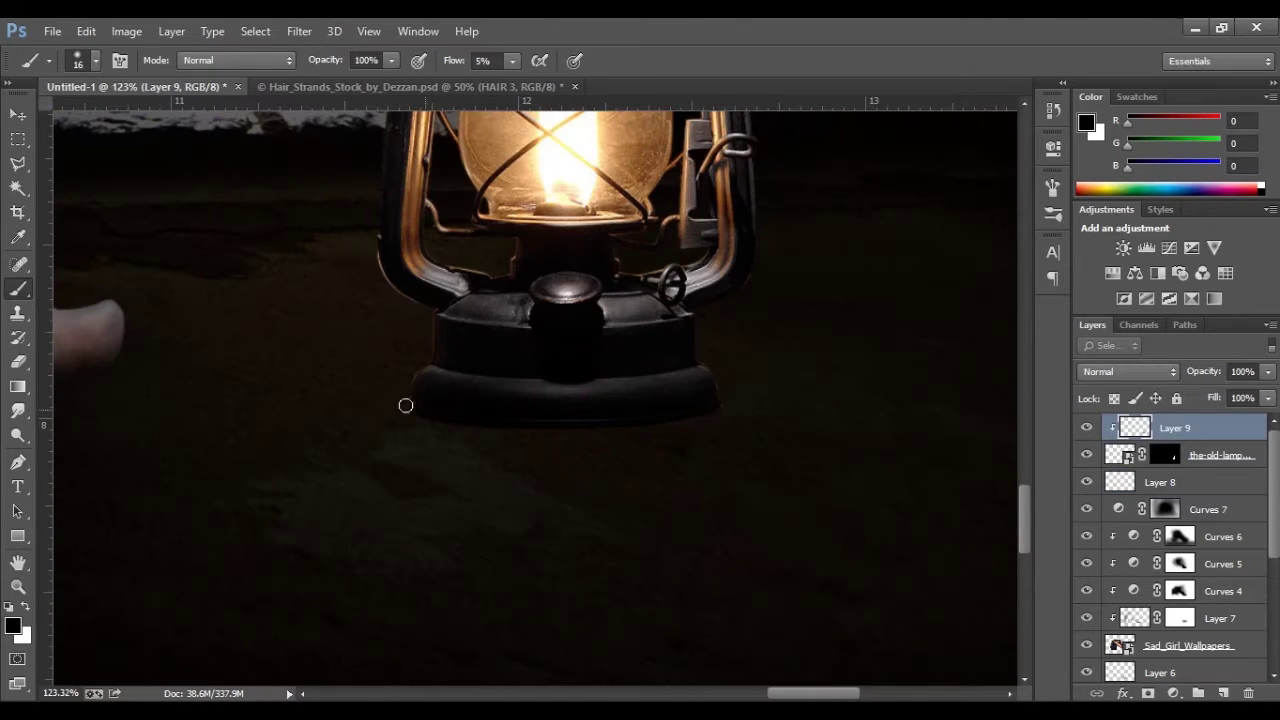
key("alt+bracketleft")
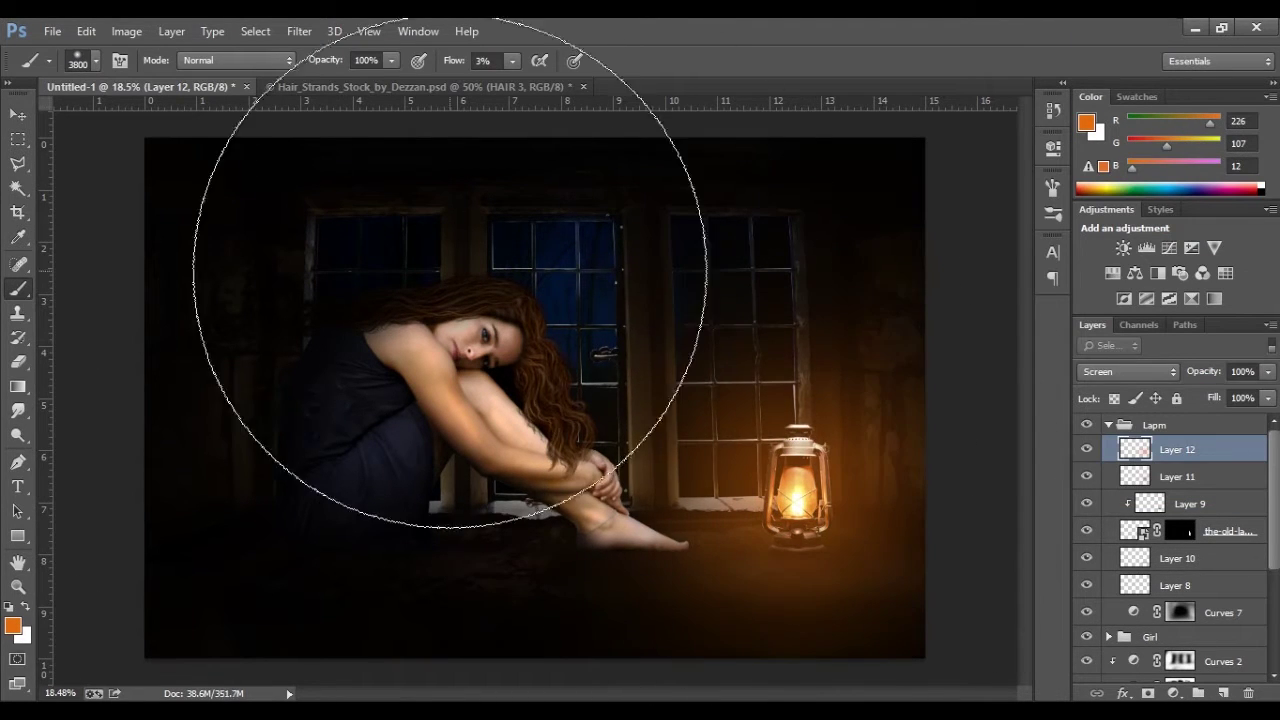
Step: Shift the lamp glow's hue from orange toward red, then duplicate the glow layer
key("ctrl+u")
left_click_drag(1070, 252, 1061, 252)
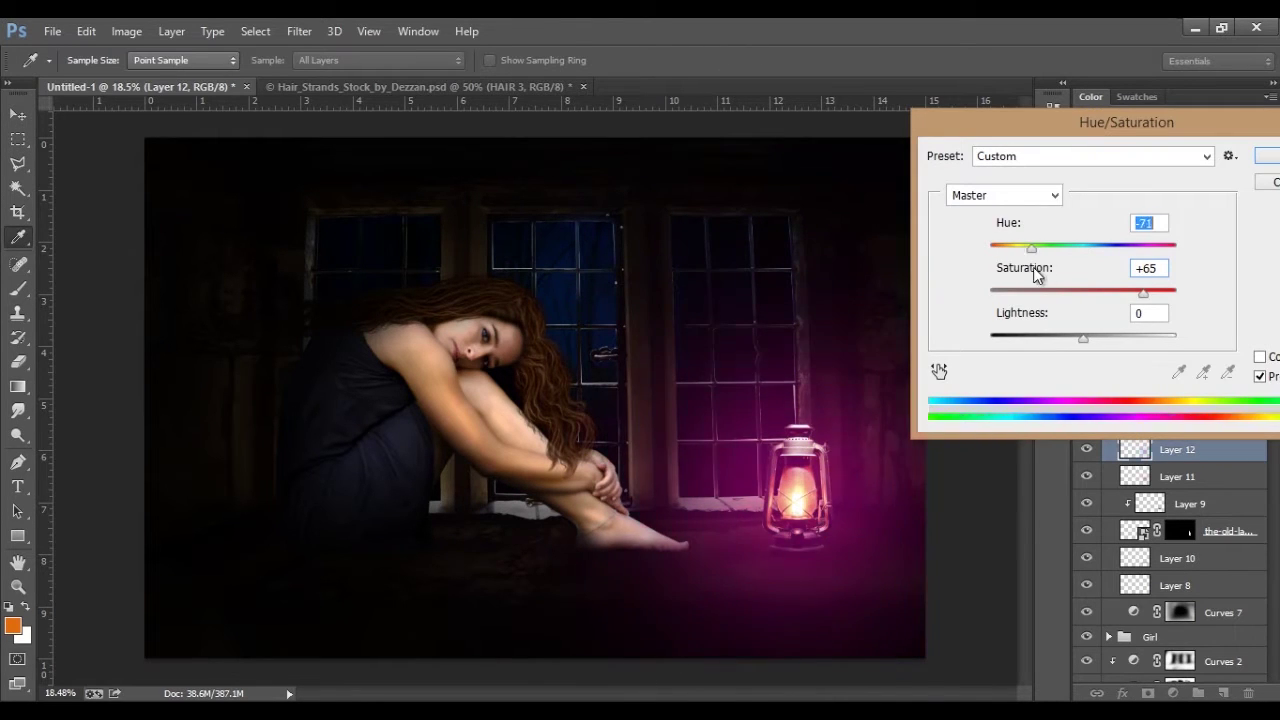
key("Return")
key("ctrl+j")
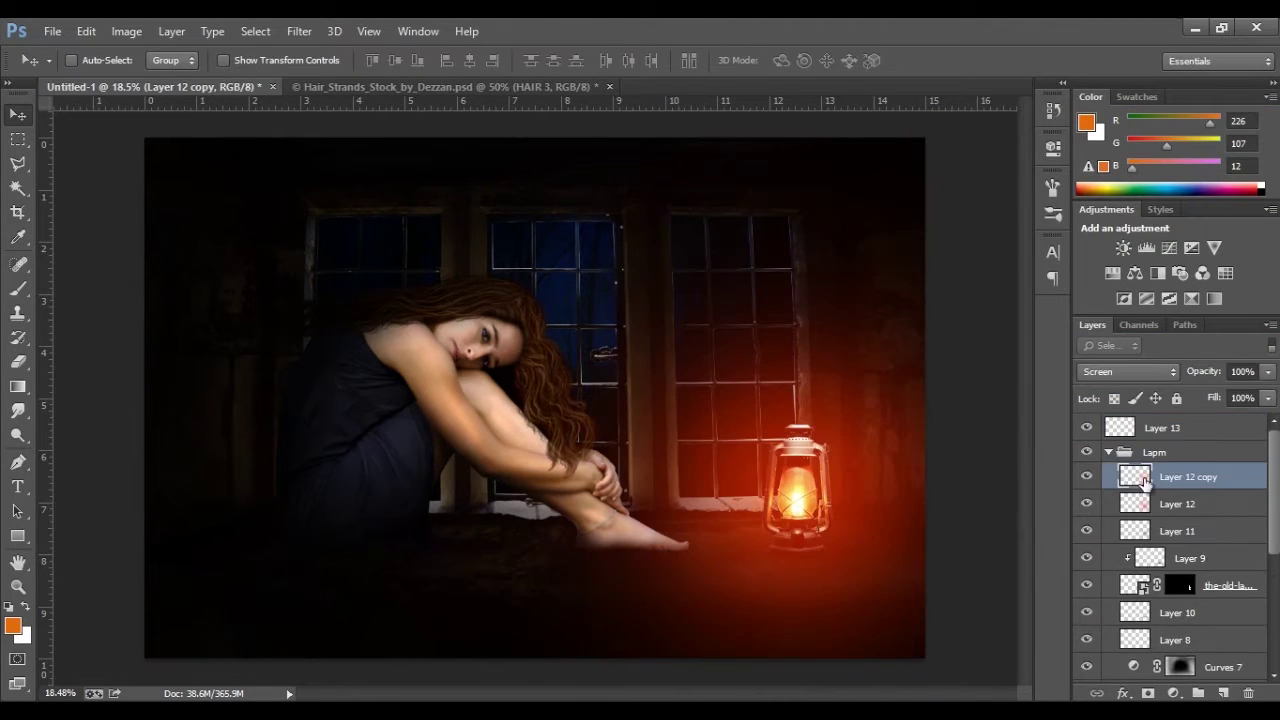
key("ctrl+z")
Step: Recolour the duplicated glow layer to blue with Hue/Saturation
key("e")
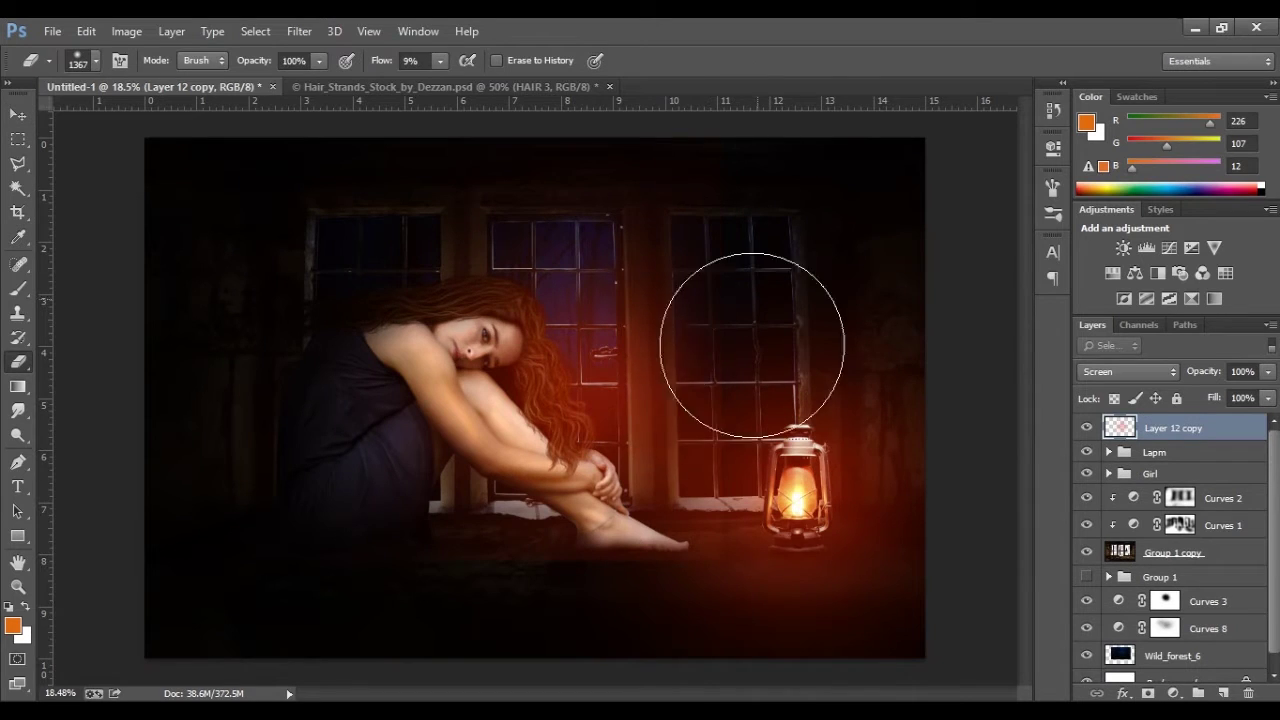
key("ctrl+u")
left_click_drag(1063, 251, 1000, 251)
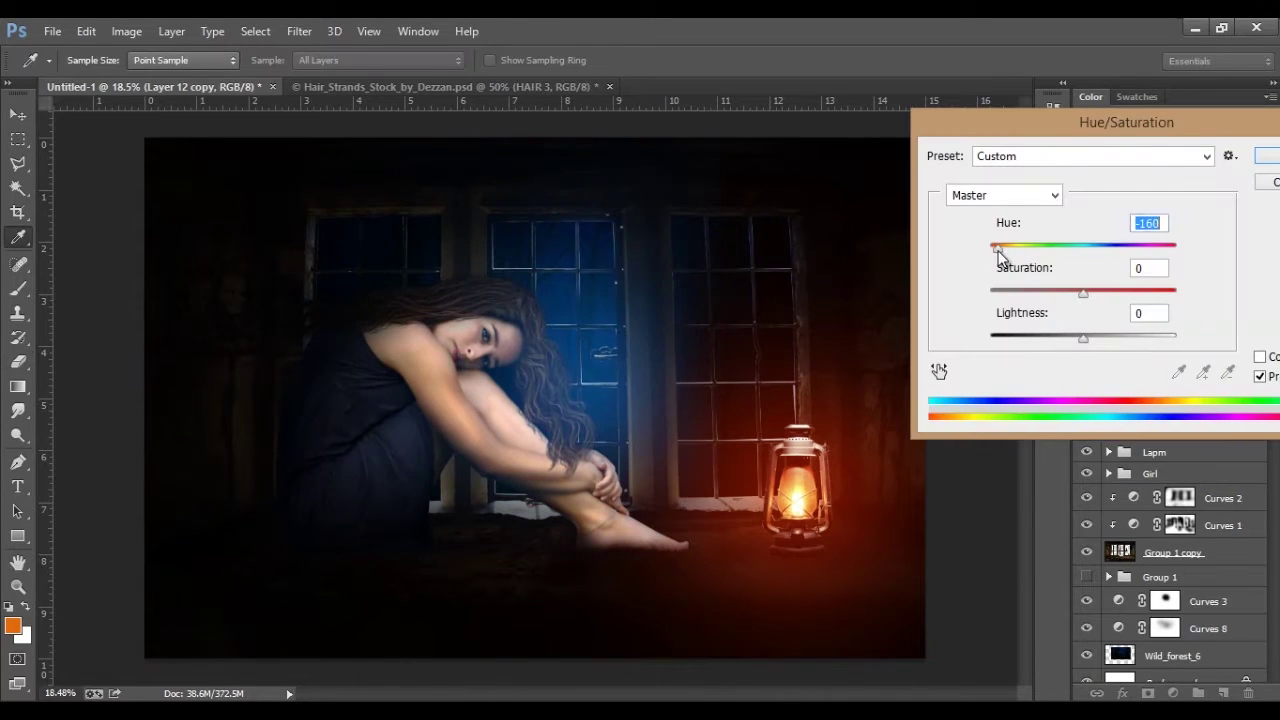
key("Return")
Step: Add a Color Dodge layer and paint a blue glow over the window and hair
key("ctrl+shift+n")
left_click(13, 625)
left_click(1128, 371)
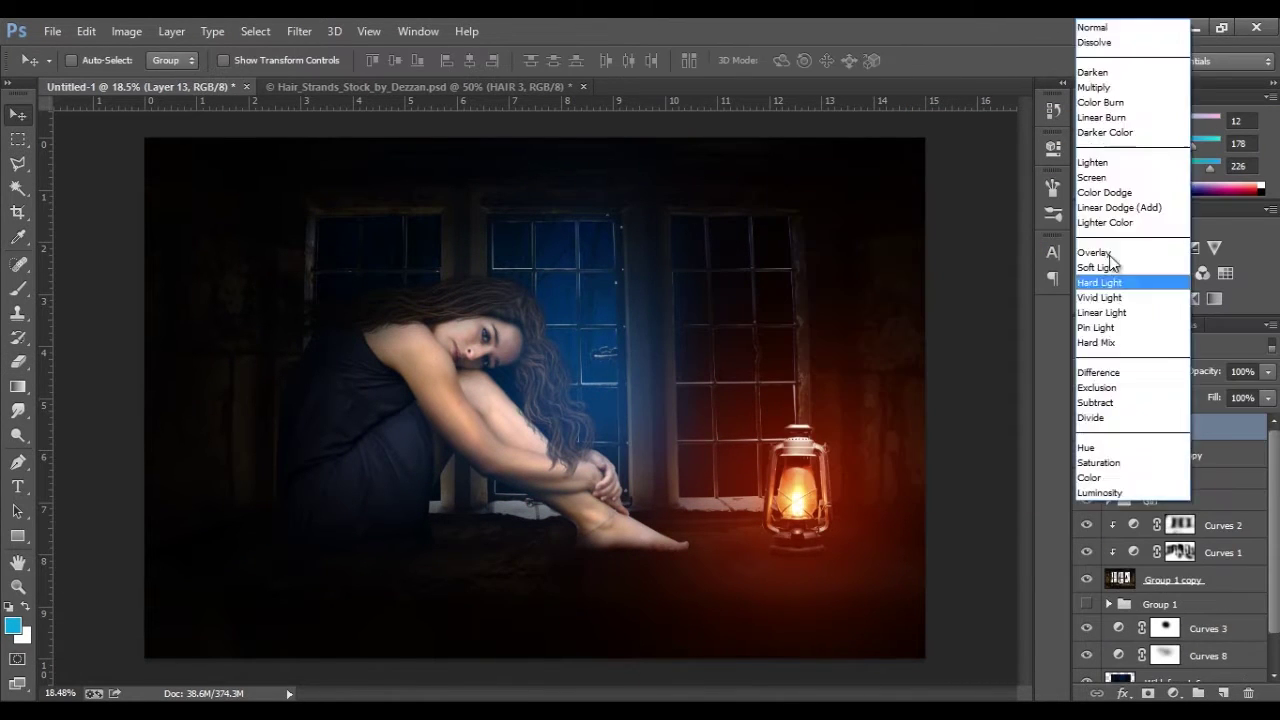
left_click(1114, 194)
key("b")
left_click_drag(594, 343, 585, 347)
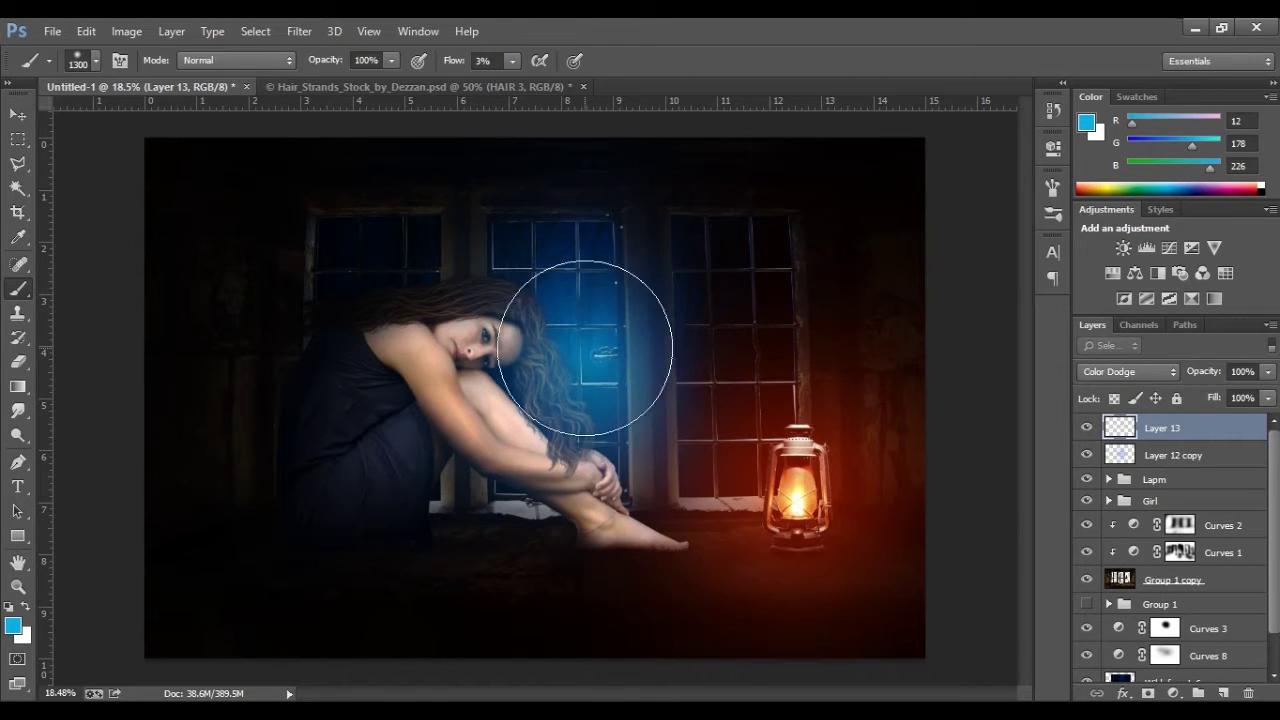
key("v")
Step: On a new layer, paint a warm orange-yellow glow around the lantern
key("ctrl+shift+alt+n")
left_click(13, 625)
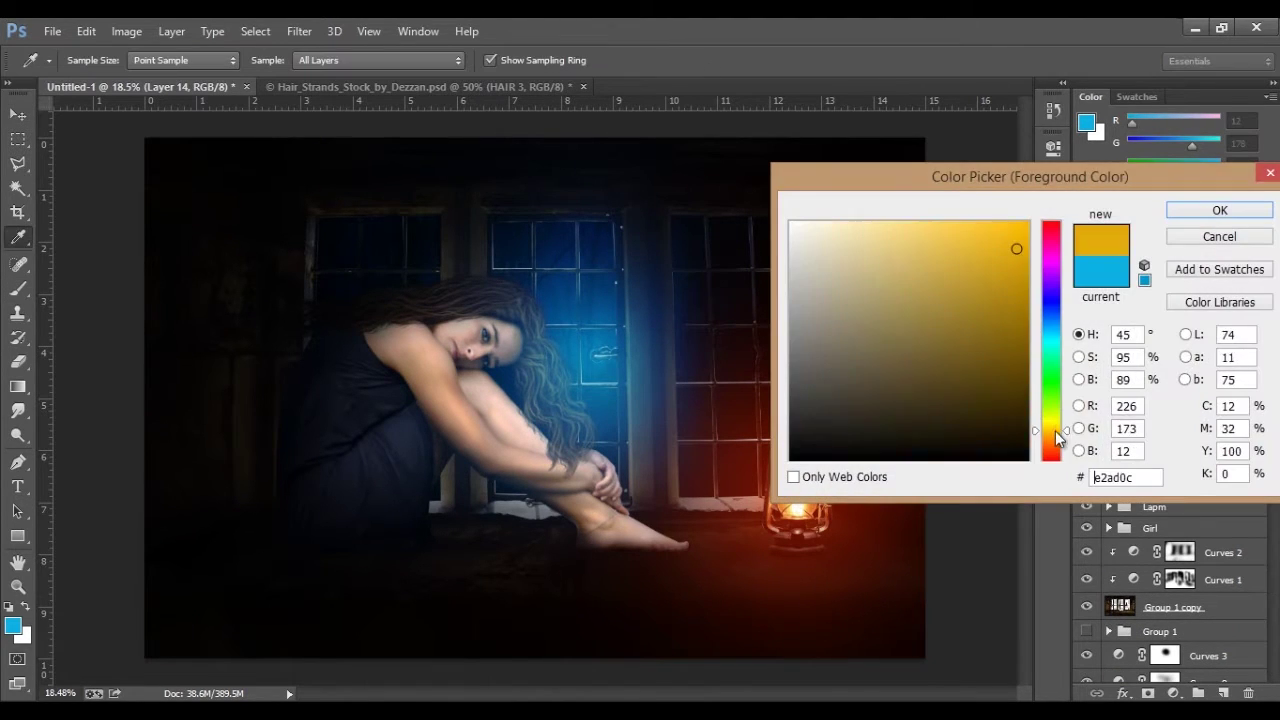
left_click(986, 231)
left_click(1220, 209)
key("b")
left_click_drag(857, 543, 737, 514)
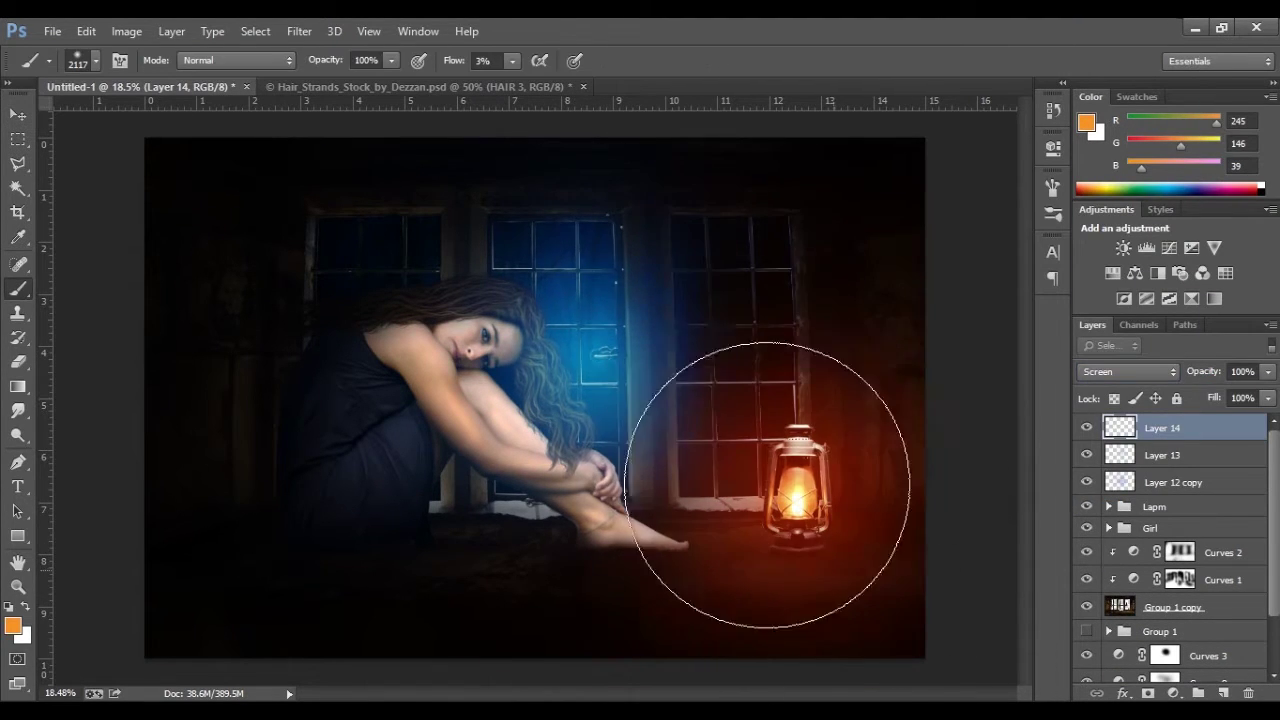
Step: Add another new layer set to Overlay blending
left_click(1223, 693)
left_click(1128, 371)
left_click(1095, 251)
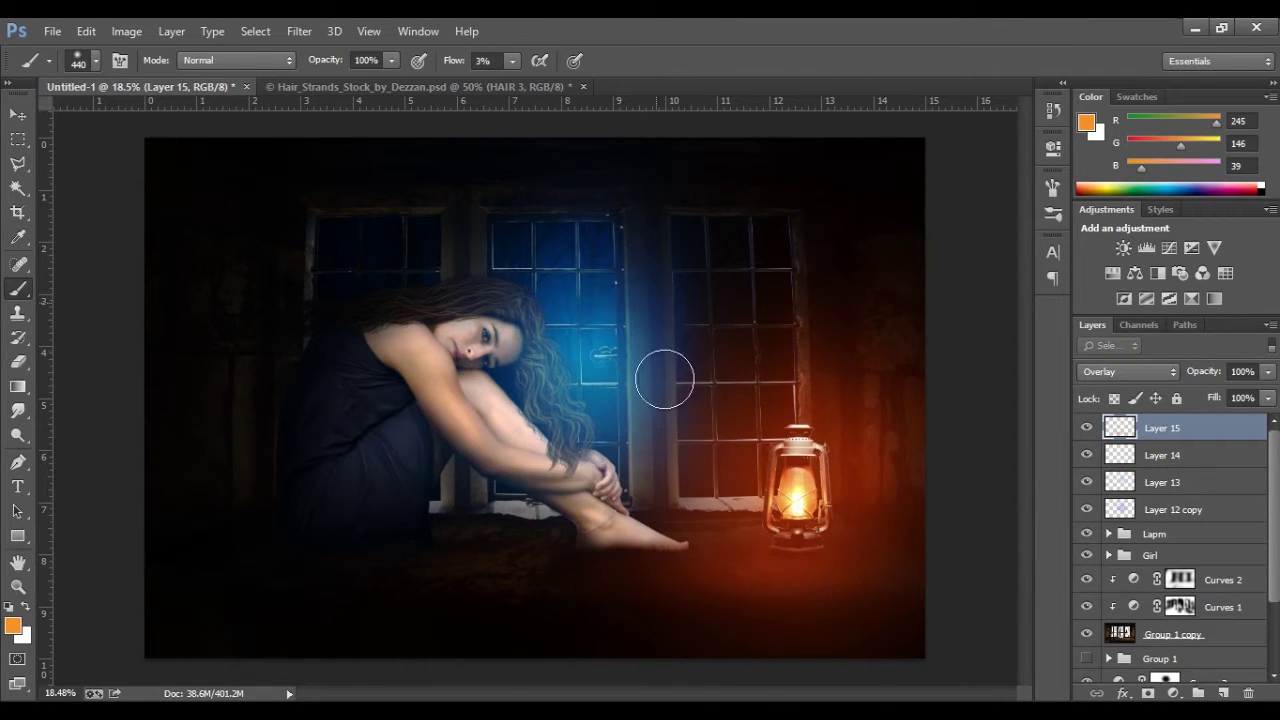
scroll(537, 467, "up", 2)
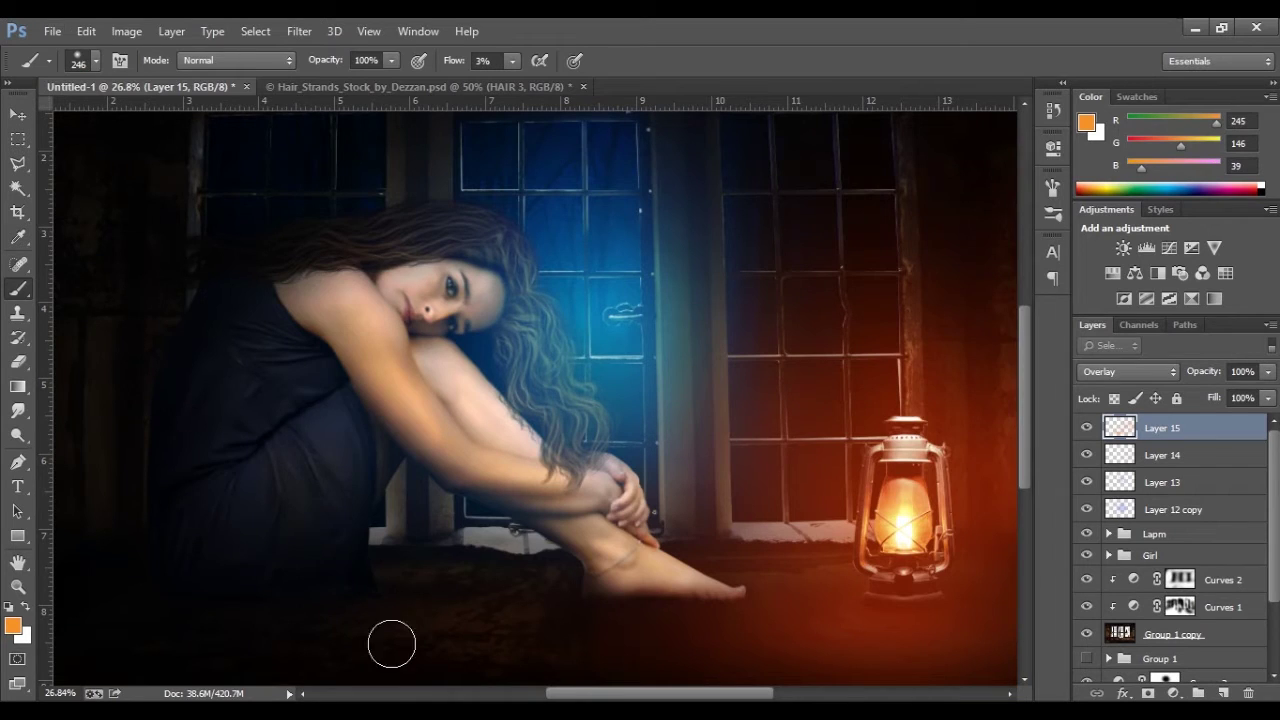
Step: Fit the composition in view, then scale down and reposition the lamp layer with Free Transform
key("ctrl+0")
key("v")
scroll(391, 257, "up", 1)
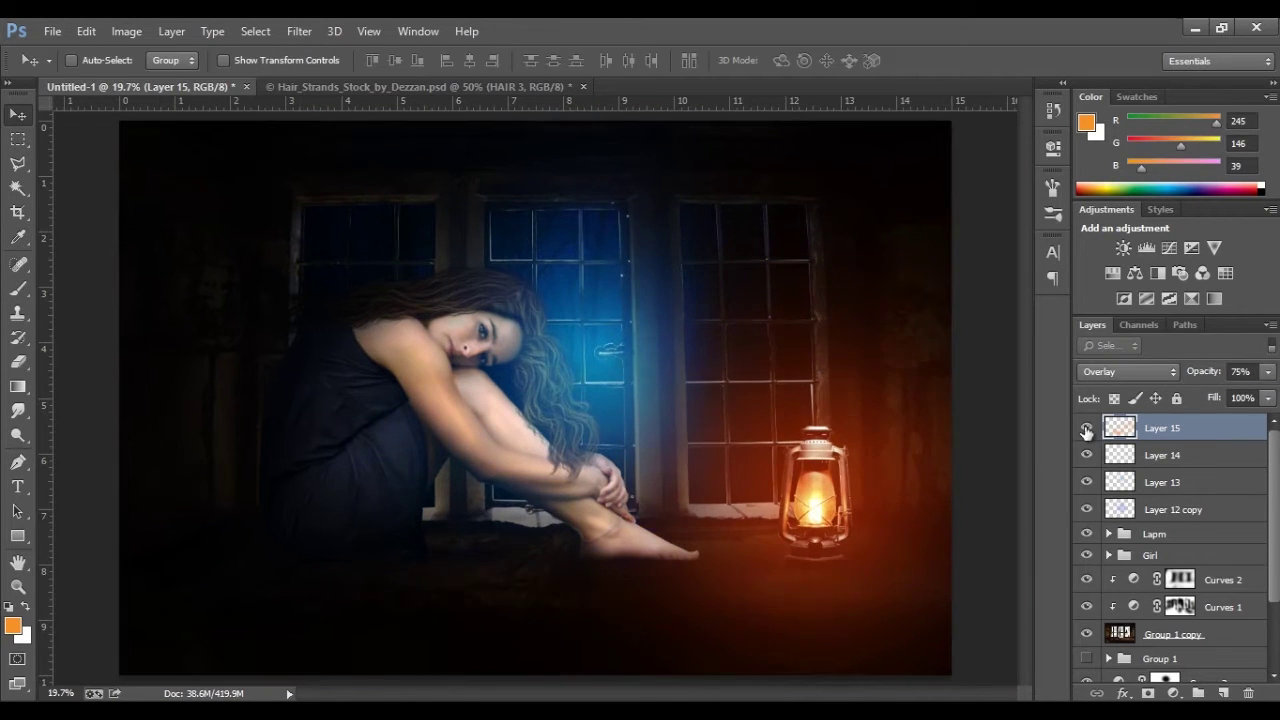
left_click(800, 500, "ctrl")
key("ctrl+t")
left_click_drag(251, 123, 413, 290)
left_click_drag(840, 489, 843, 525)
key("Return")
Step: Add a Linear Dodge layer with orange f39112 around the lamp, shifting its hue toward red
key("ctrl+shift+alt+n")
left_click(1128, 371)
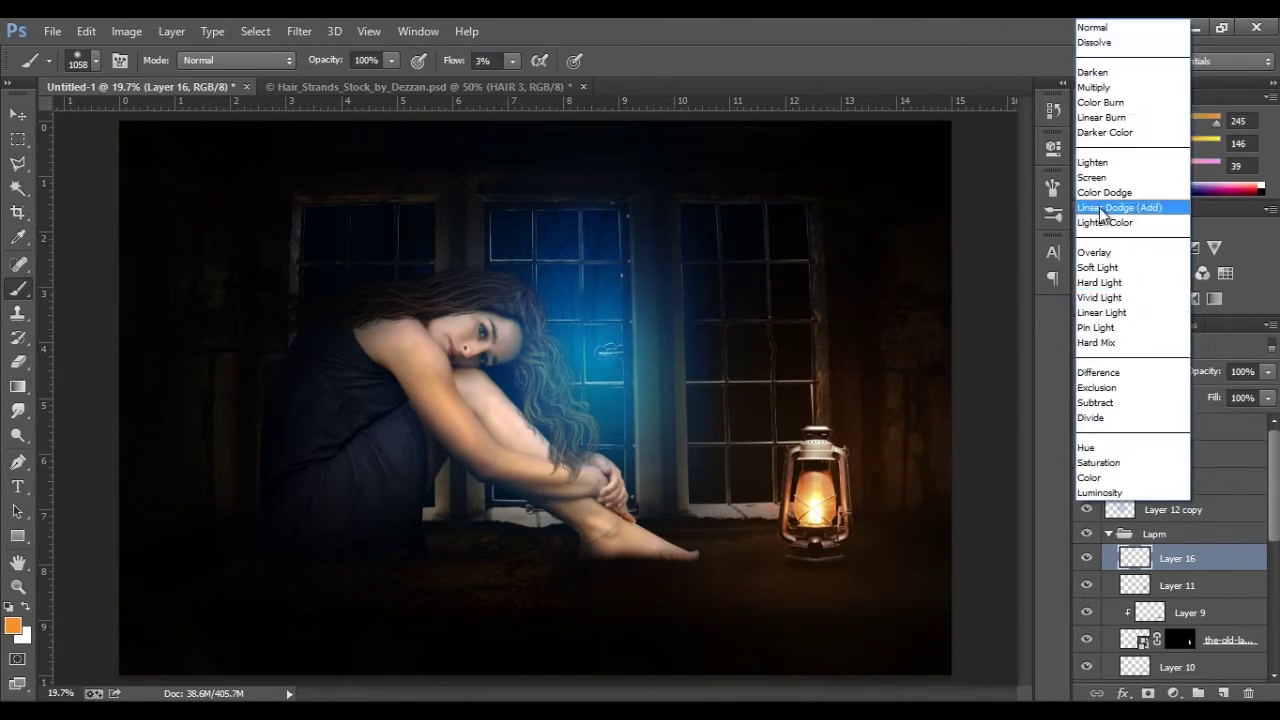
left_click(1120, 206)
key("b")
left_click(13, 625)
type("f39112")
key("Return")
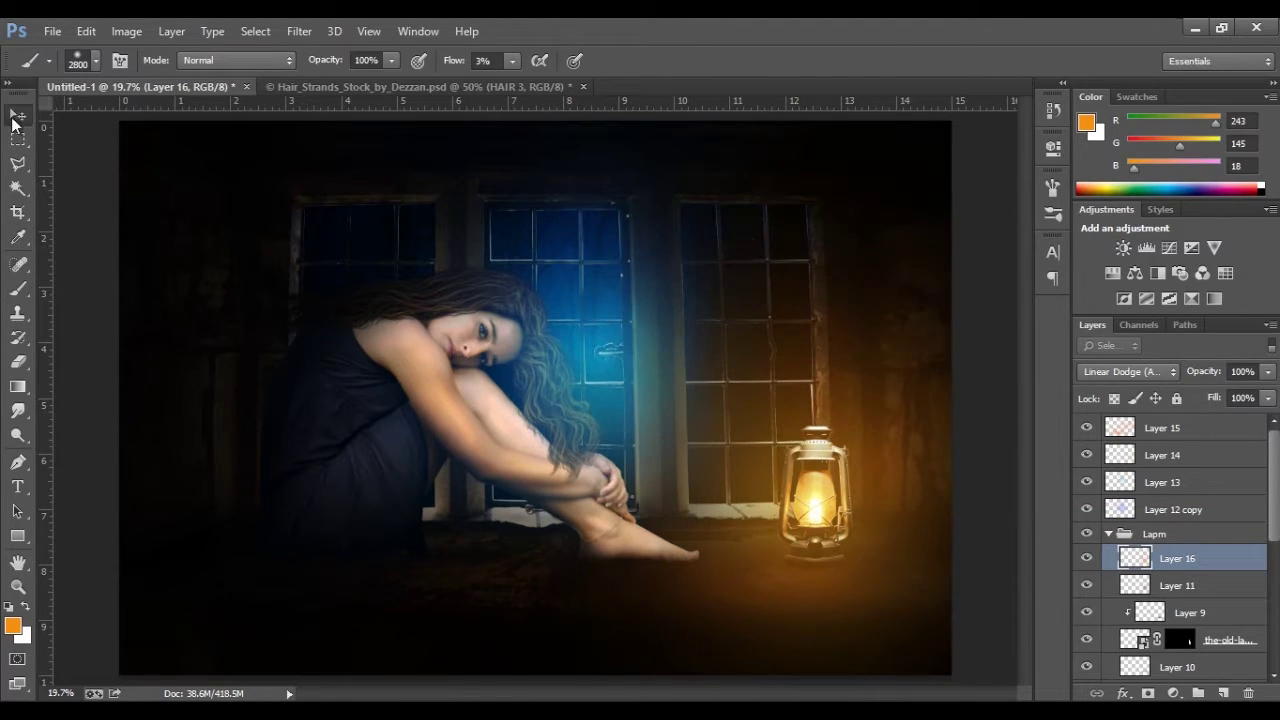
key("ctrl+u")
left_click_drag(1083, 245, 1066, 245)
key("Return")
Step: Add a second glow layer set to Color Dodge for a stronger lamp glow
key("ctrl+shift+alt+n")
key("b")
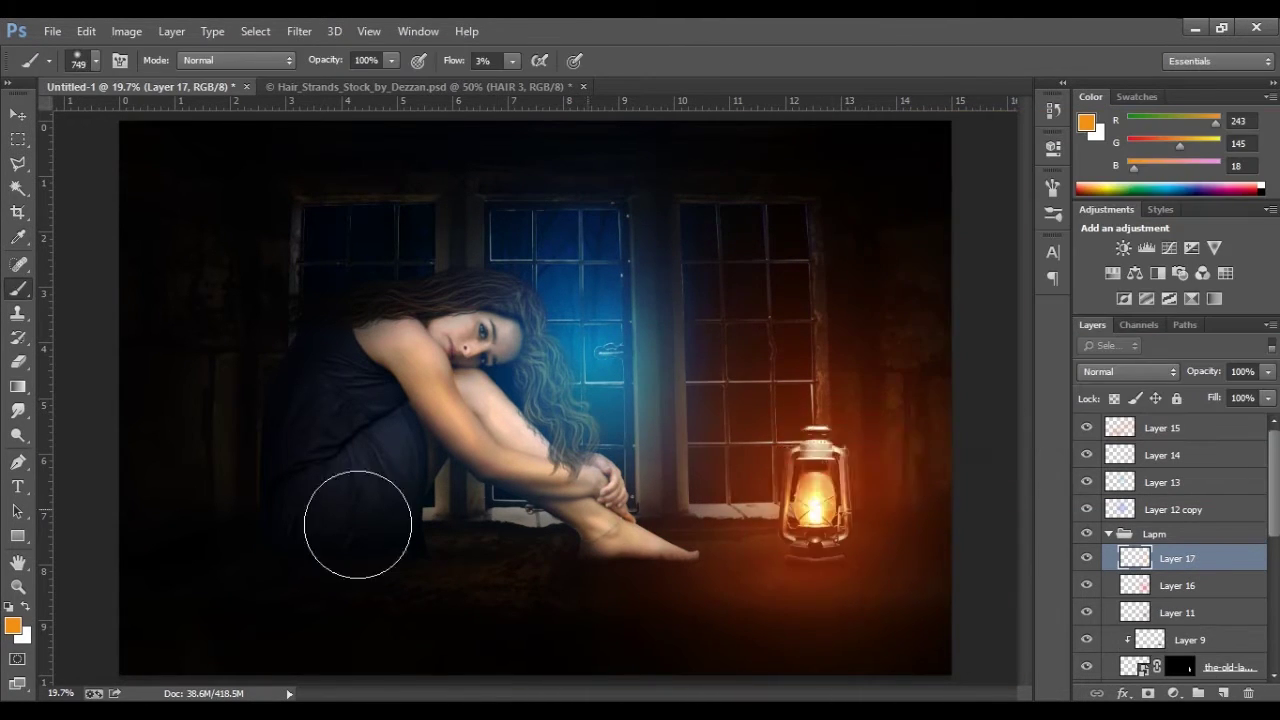
left_click(1128, 371)
left_click(1120, 190)
key("ctrl+t")
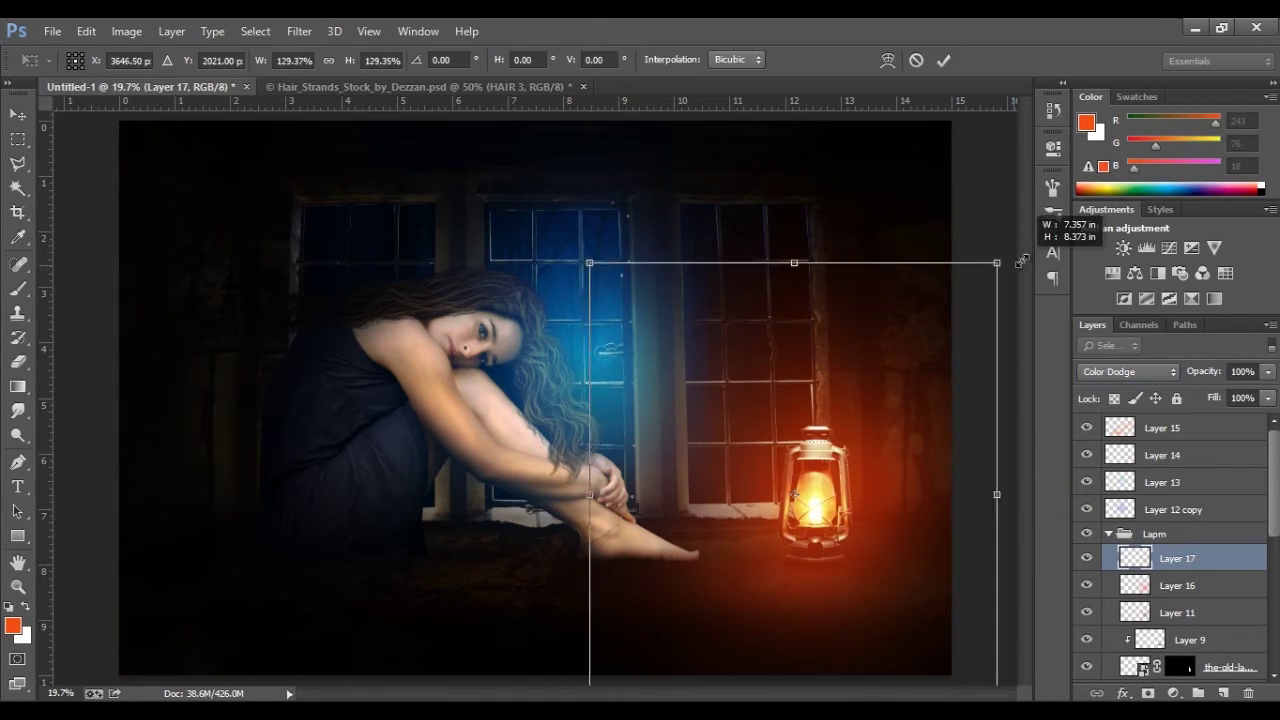
key("Escape")
Step: Select Layer 7 in the Girl group, zoom in on her feet, and set Layer 15 to Soft Light
key("v")
left_click(1108, 533)
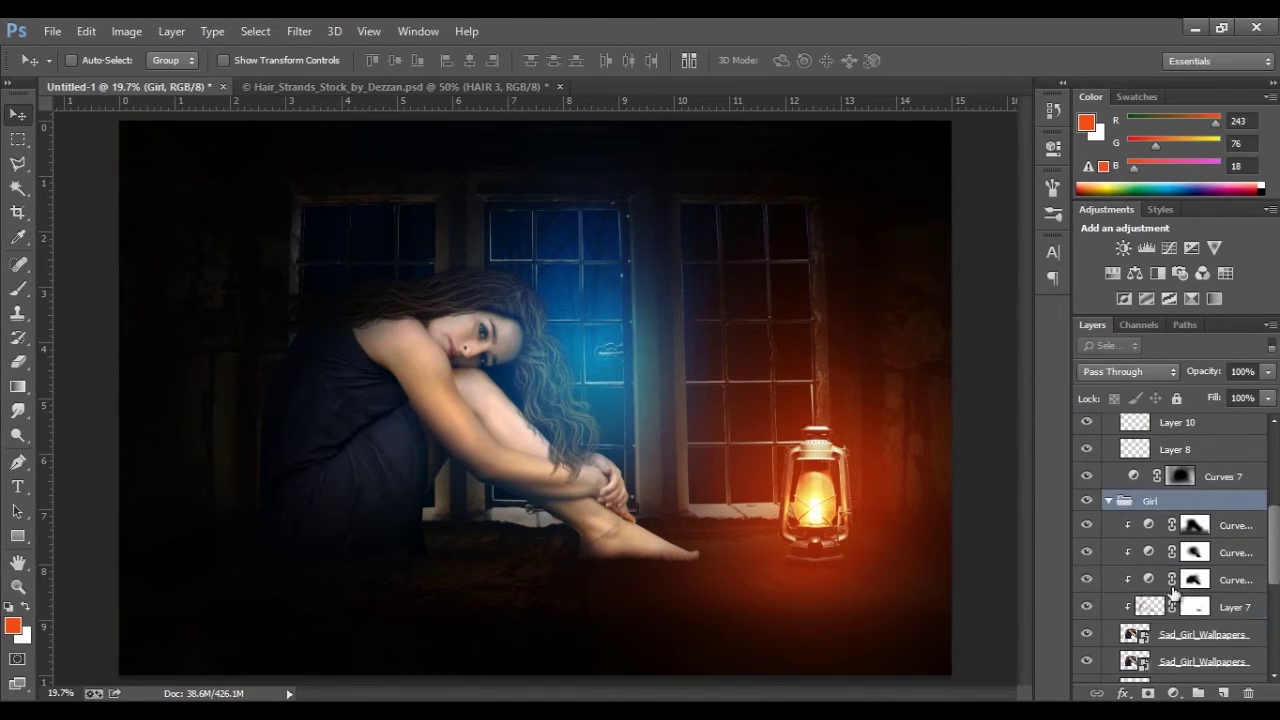
left_click(1175, 607)
key("b")
key("ctrl+plus")
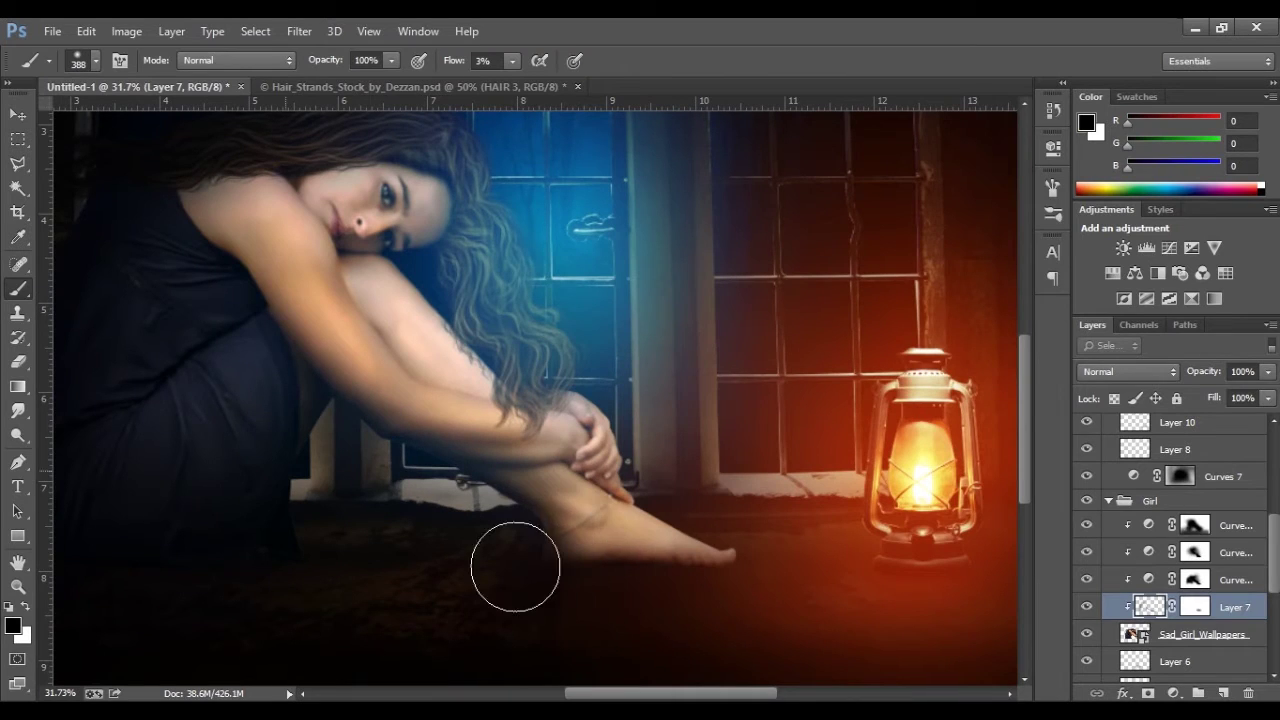
key("alt+bracketleft")
key("alt+bracketleft")
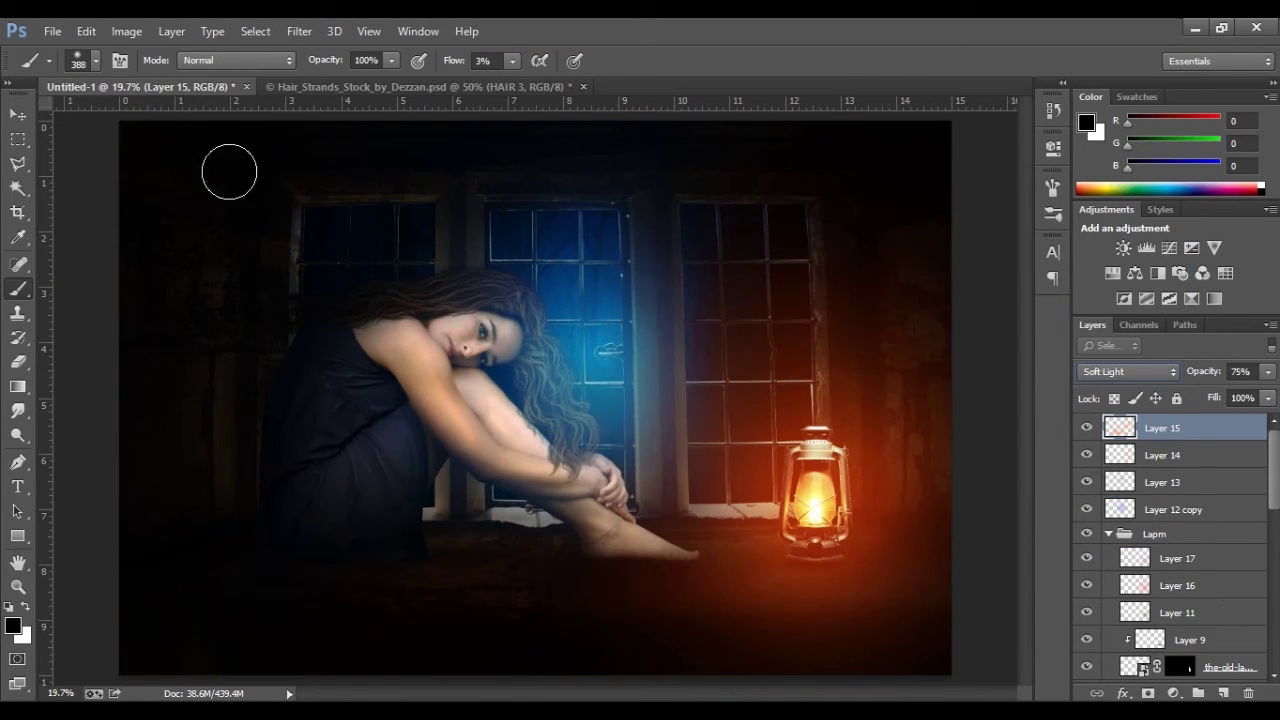
key("v")
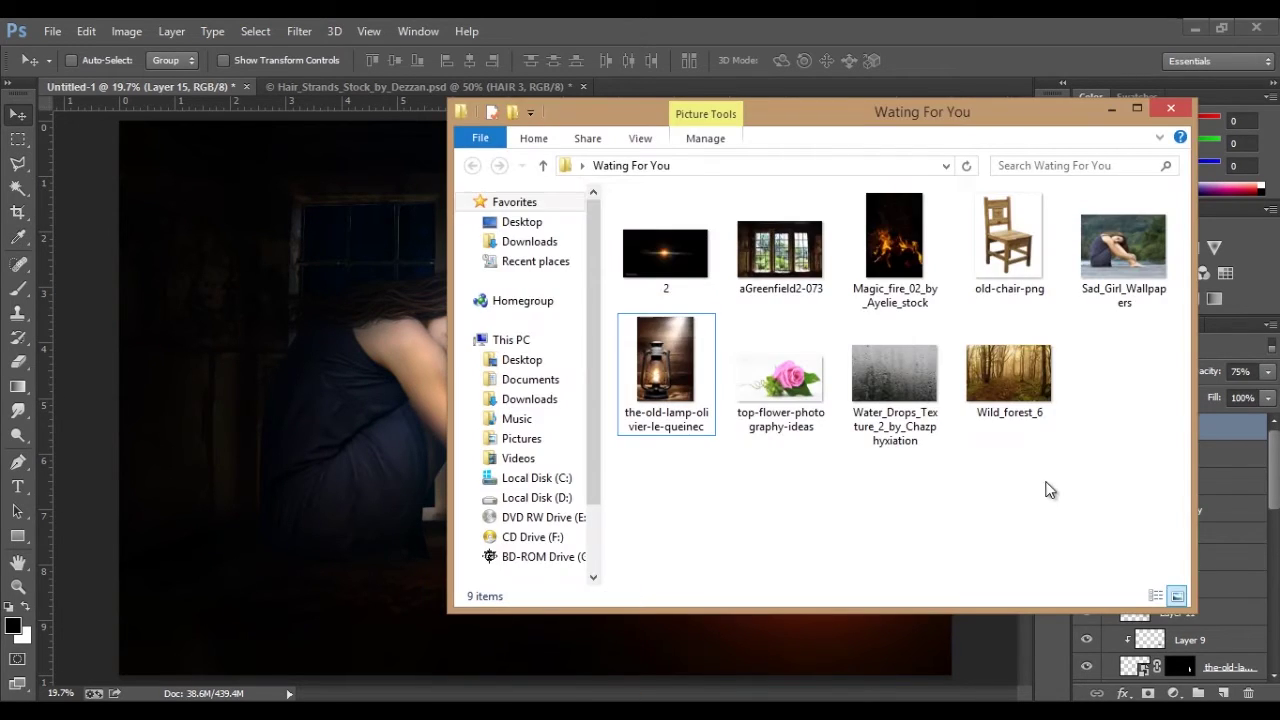
Step: Use the Dodge tool on highlights to start brightening the girl's arms and legs
left_click(663, 255)
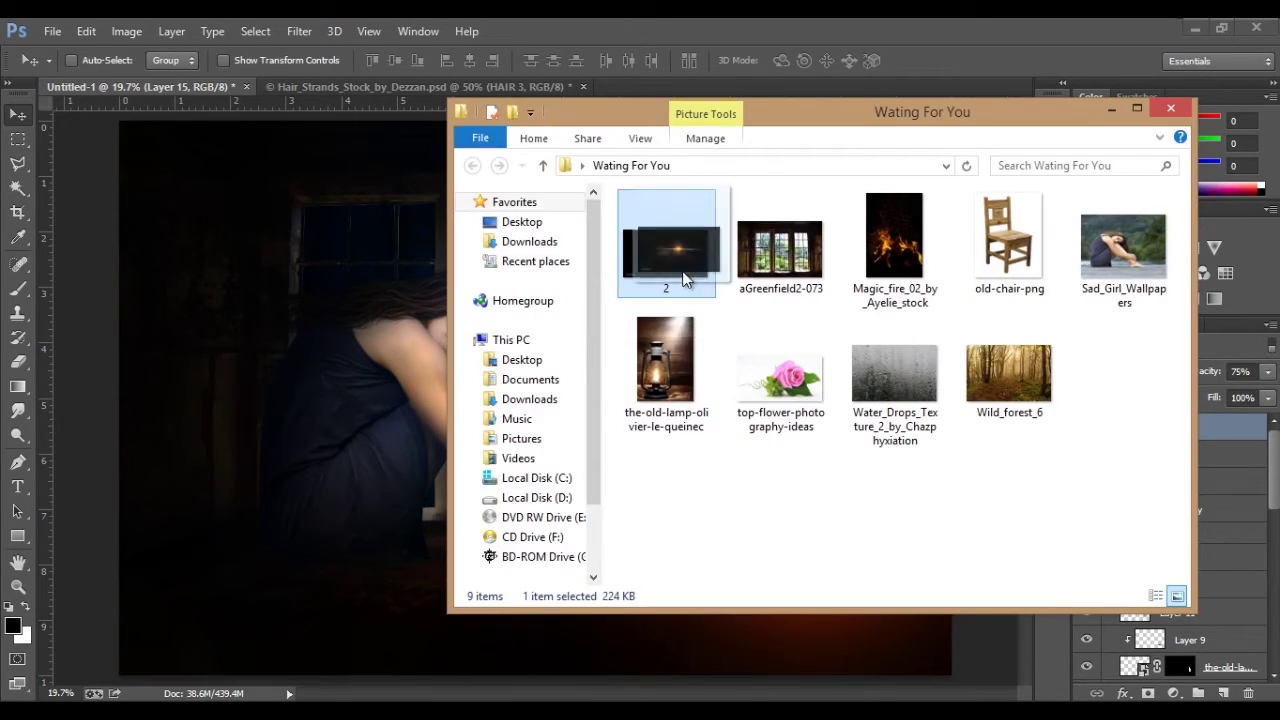
scroll(700, 385, "up", 3)
key("o")
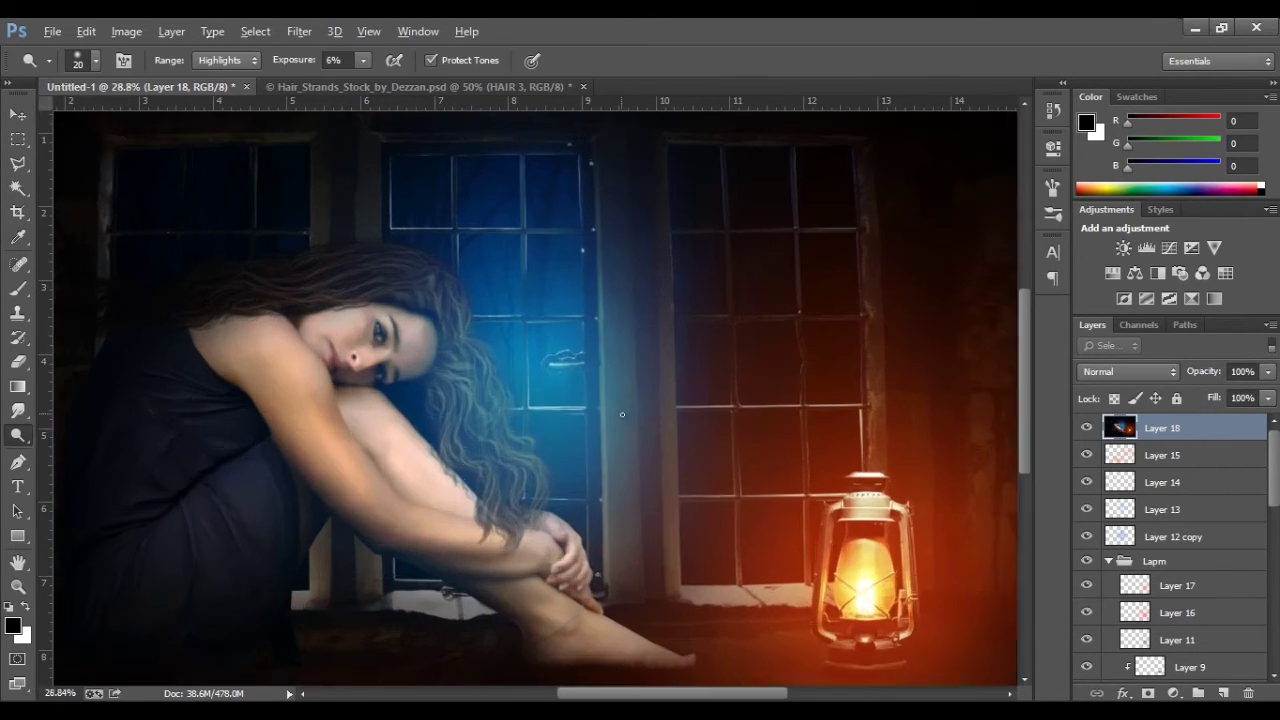
scroll(700, 385, "up", 4)
left_click_drag(772, 528, 758, 360)
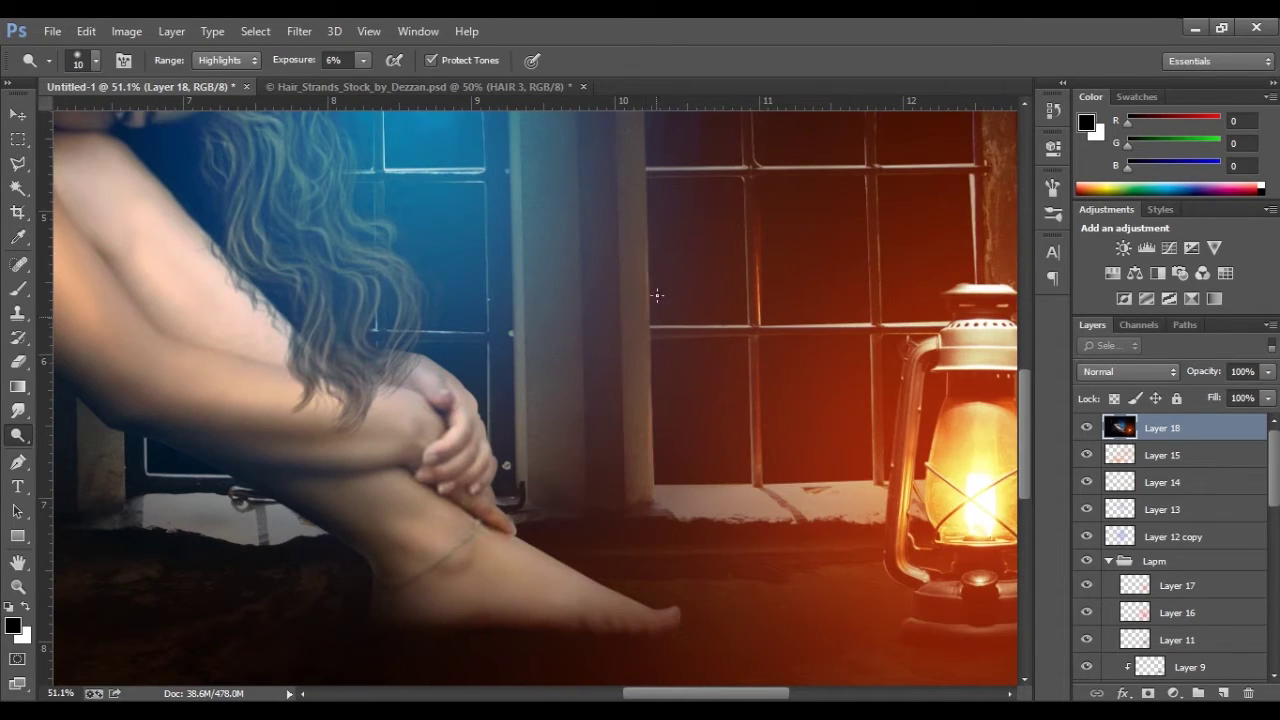
scroll(751, 464, "up", 3)
scroll(838, 419, "down", 3)
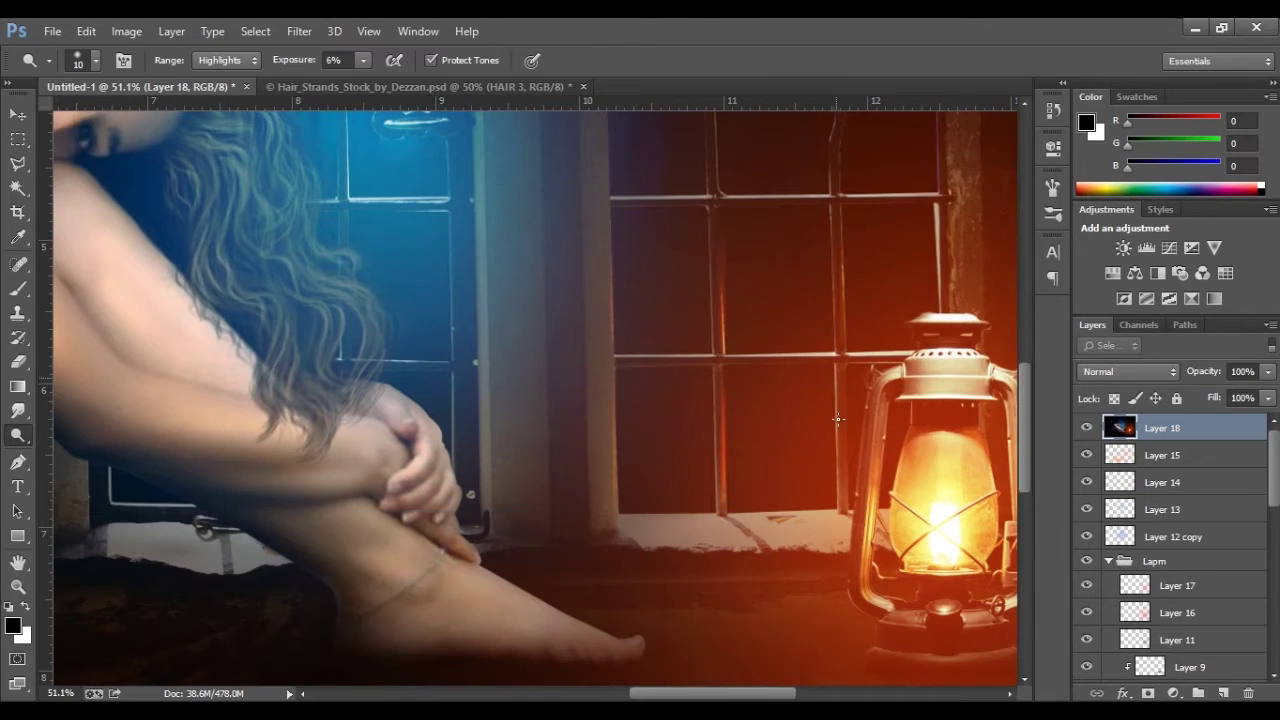
scroll(721, 405, "up", 2)
scroll(589, 402, "down", 2)
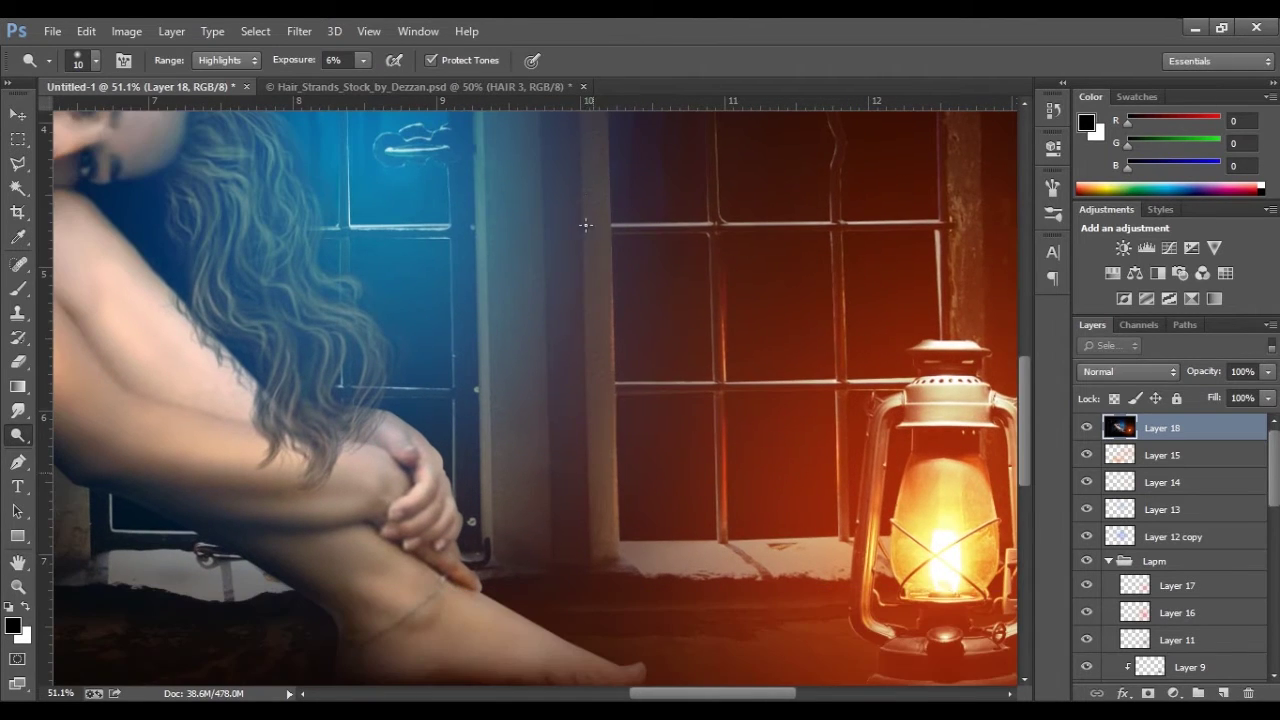
scroll(586, 225, "up", 2)
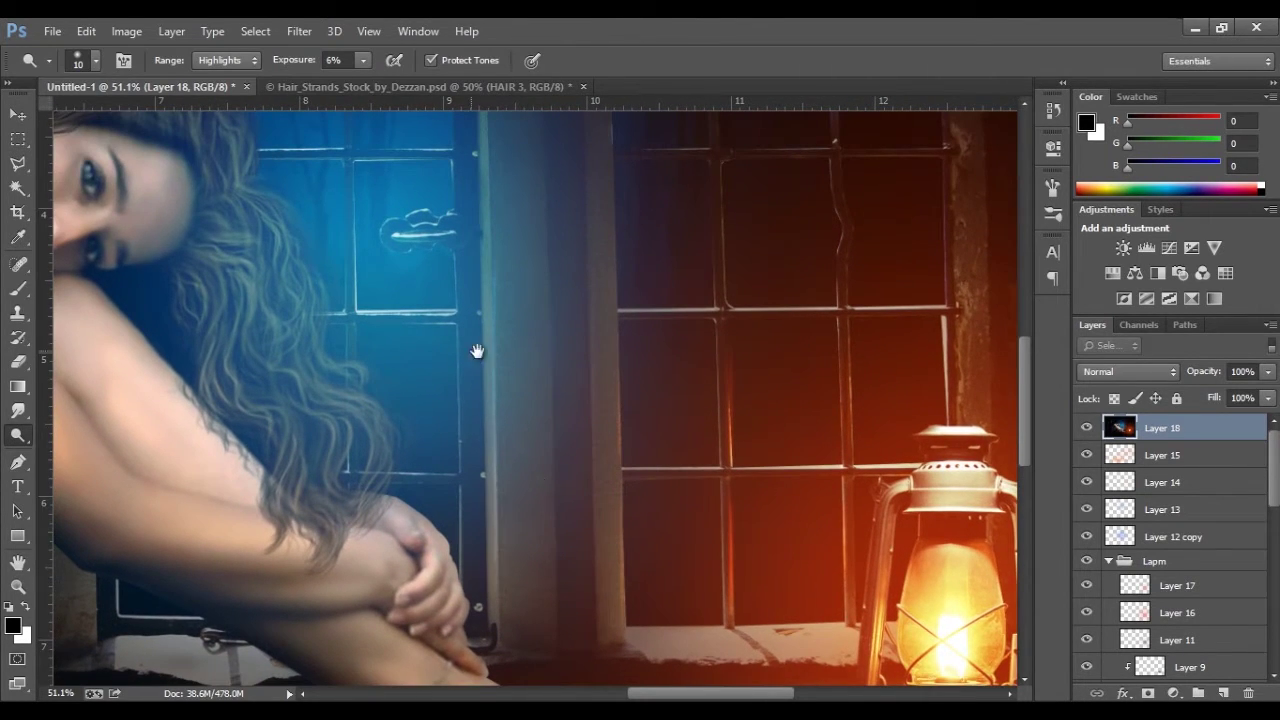
left_click_drag(477, 351, 507, 365)
scroll(459, 341, "up", 2)
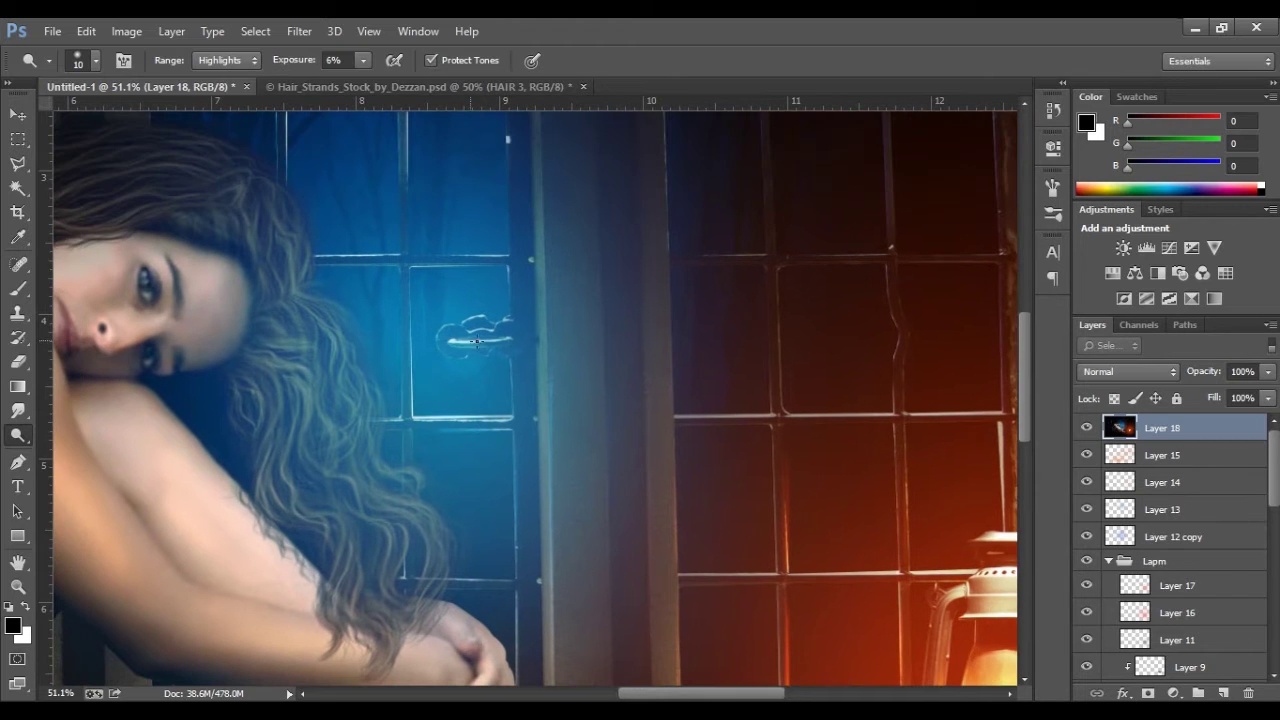
scroll(528, 492, "down", 2)
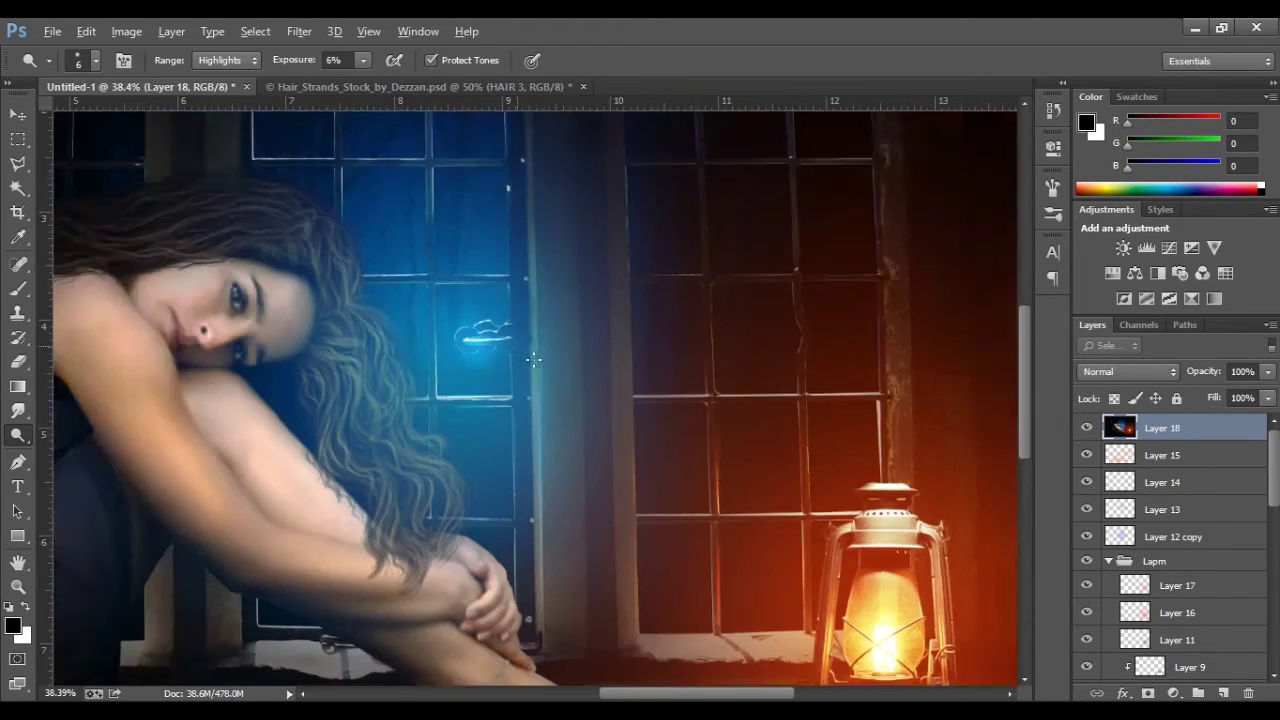
scroll(493, 507, "up", 3)
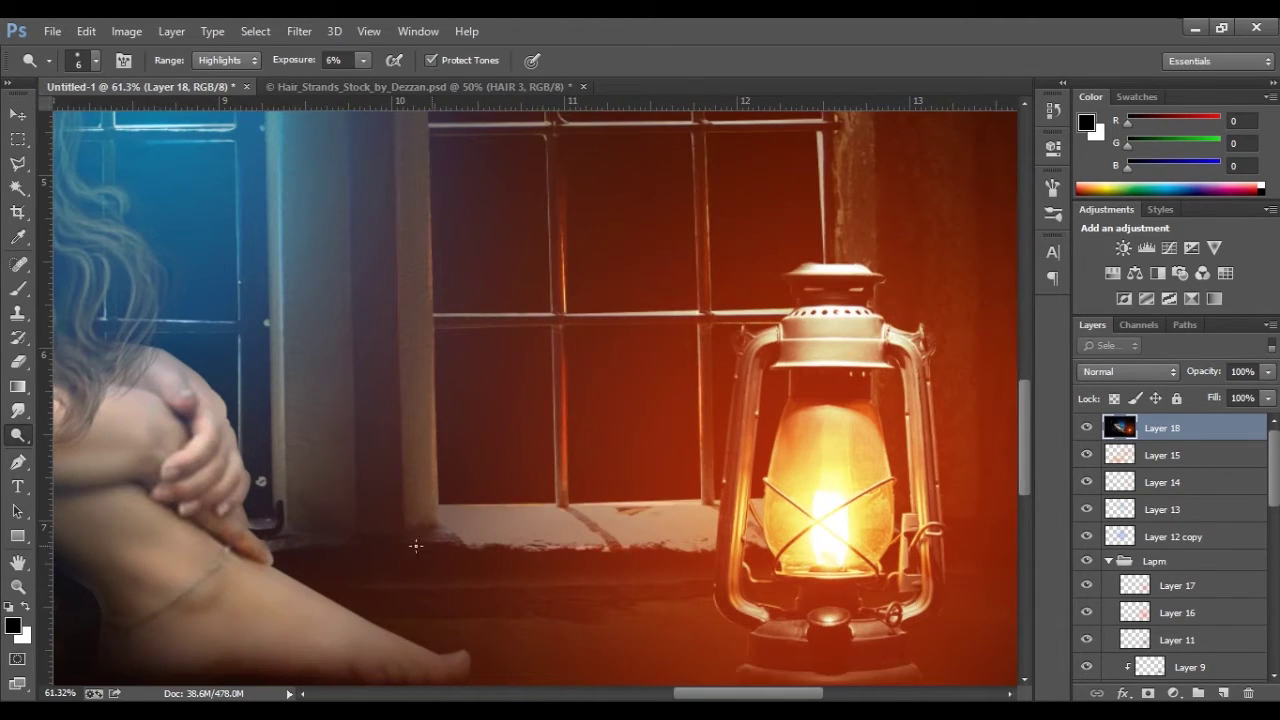
scroll(500, 470, "up", 3)
scroll(590, 390, "right", 3)
scroll(610, 370, "down", 3)
scroll(620, 360, "down", 3)
scroll(620, 360, "right", 2)
scroll(820, 426, "down", 2)
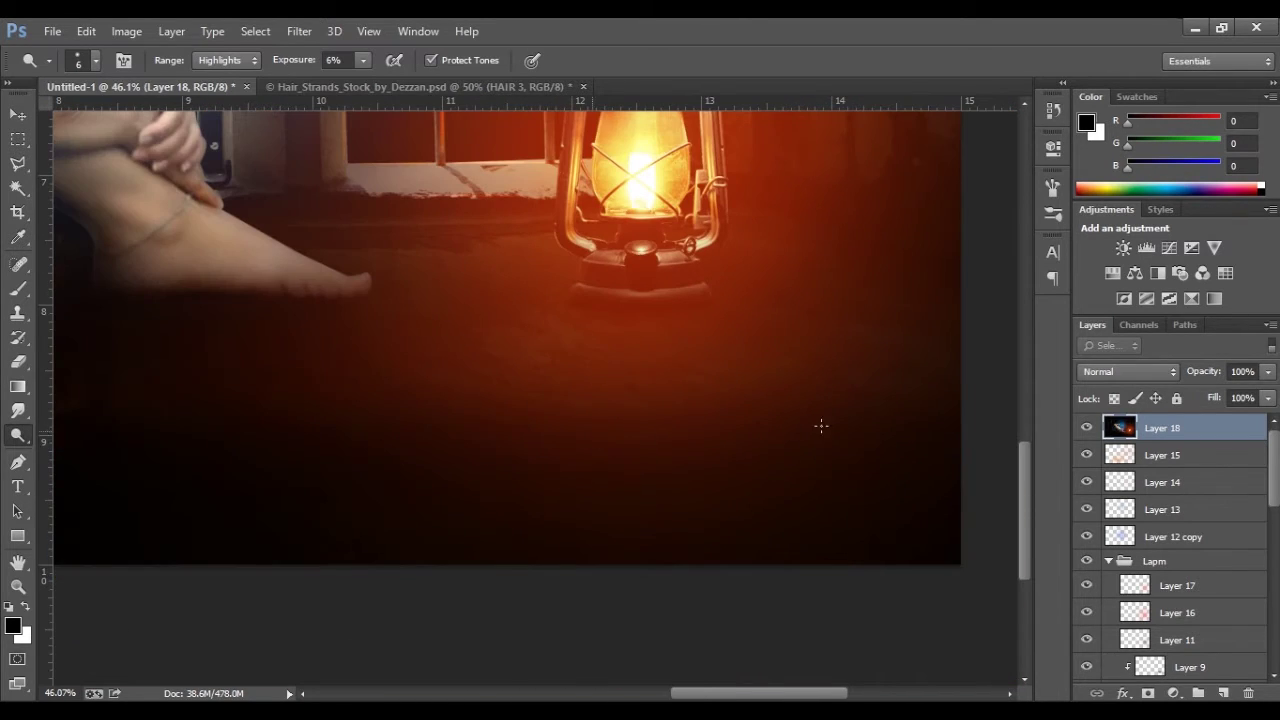
scroll(325, 449, "up", 2)
scroll(500, 350, "up", 2)
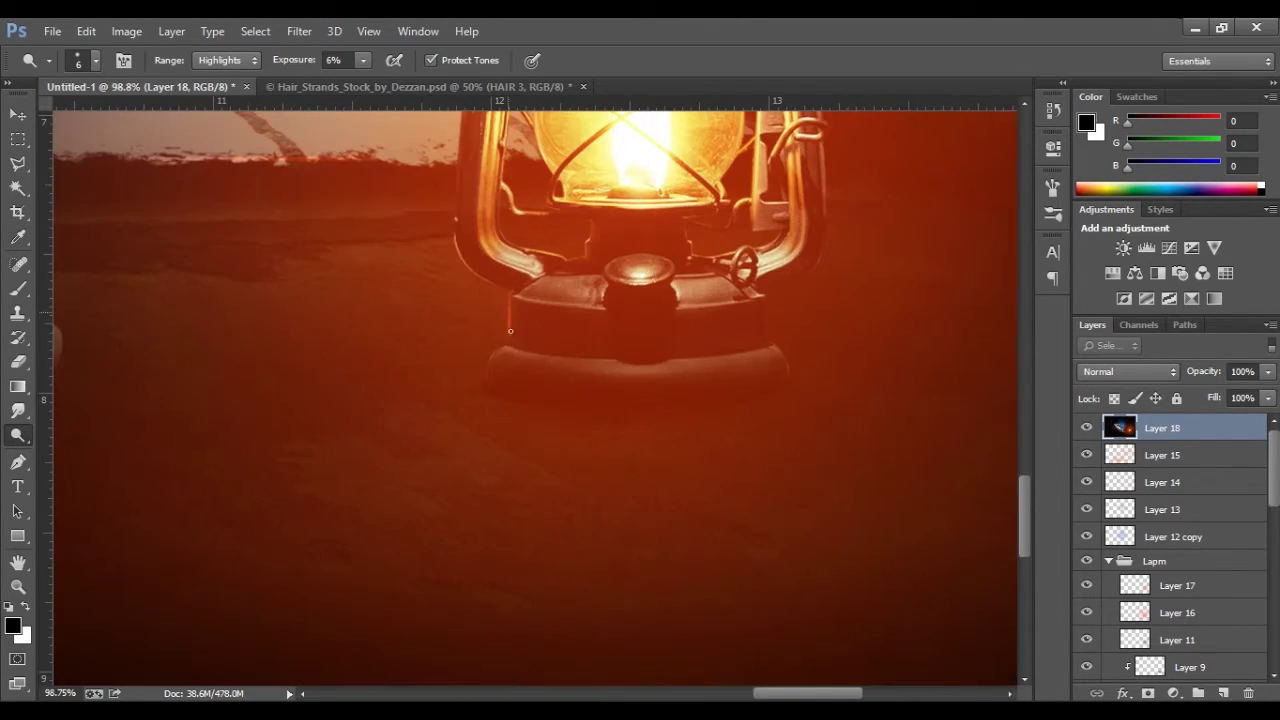
scroll(626, 294, "up", 1)
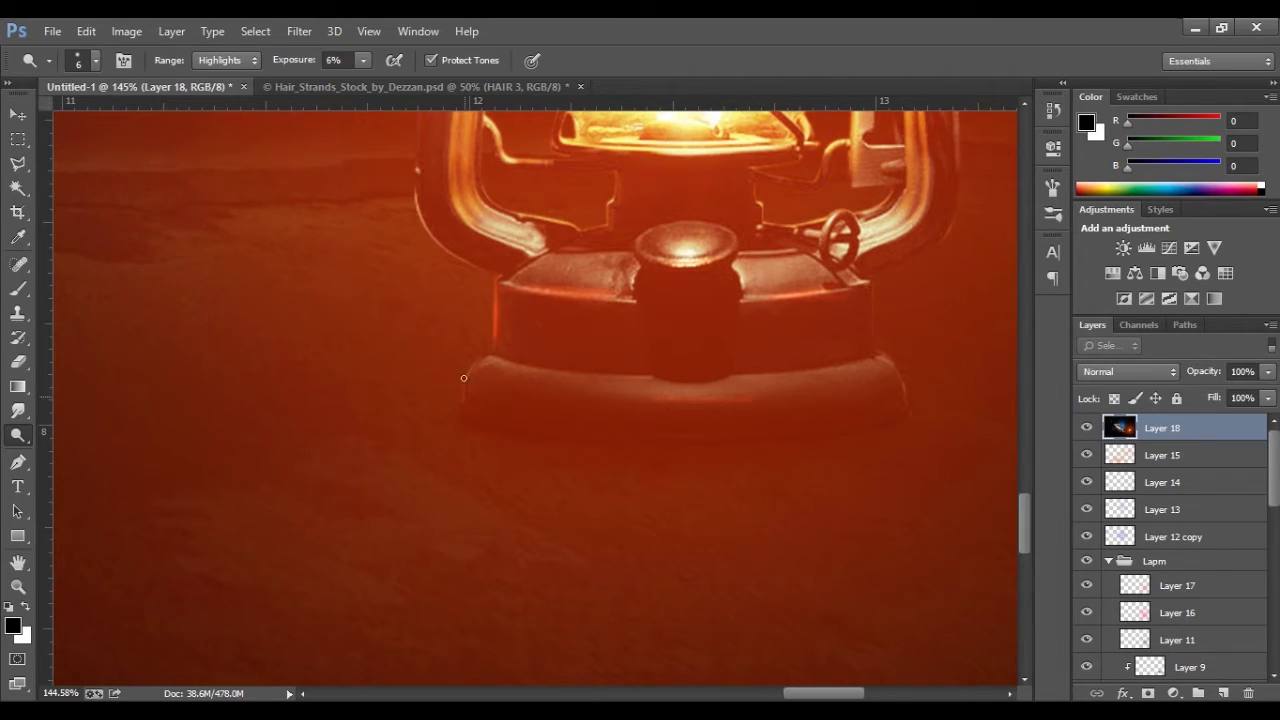
scroll(463, 377, "up", 1)
scroll(463, 340, "up", 3)
scroll(466, 422, "up", 2)
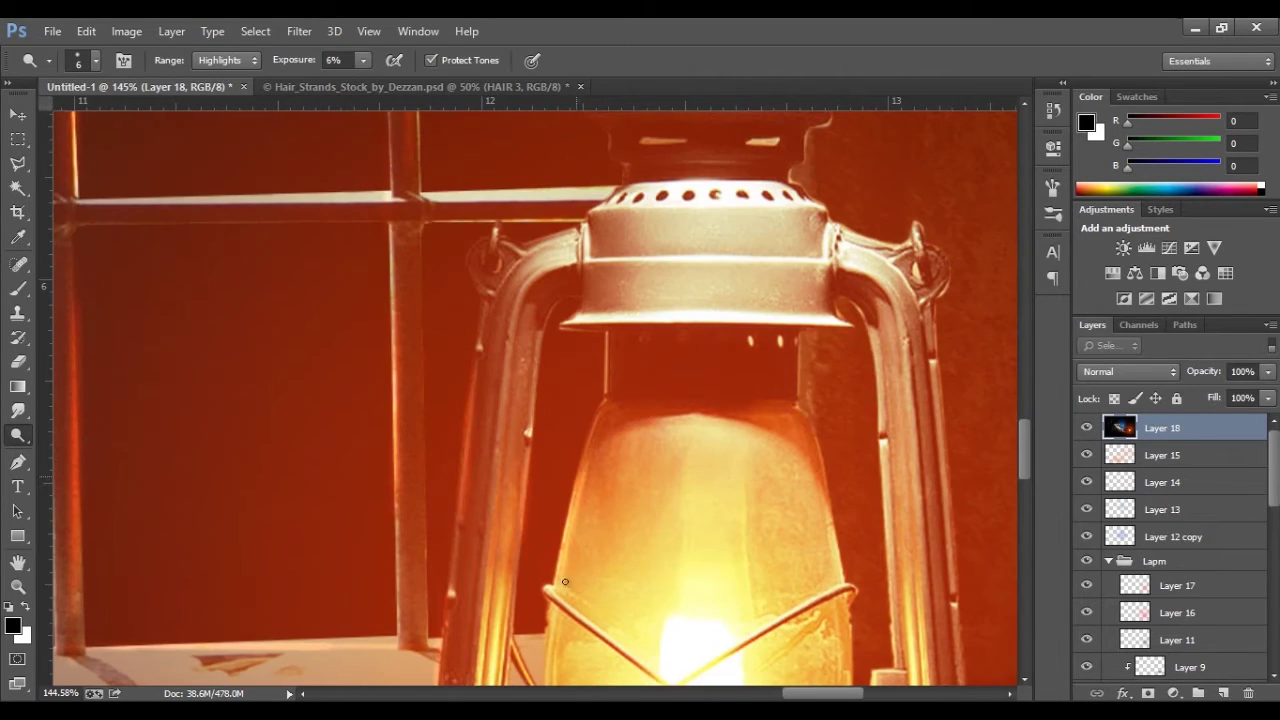
scroll(565, 581, "down", 1)
scroll(600, 575, "down", 2)
scroll(694, 564, "down", 4)
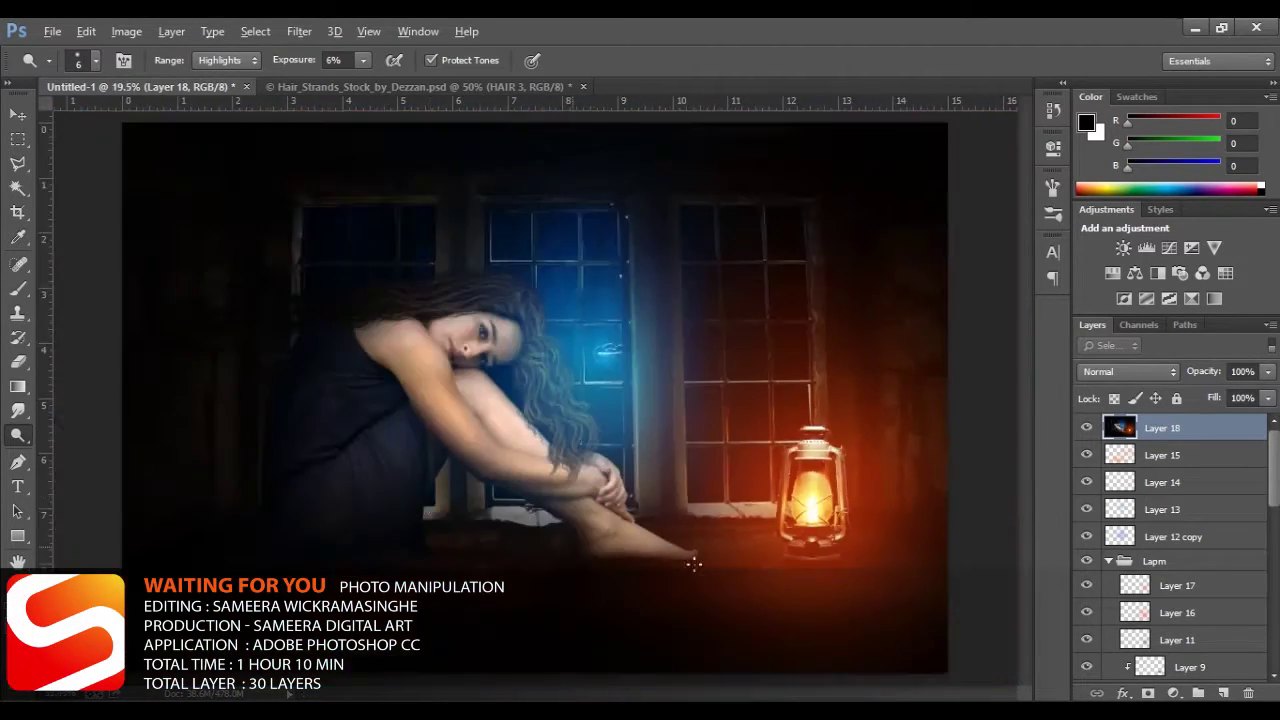
scroll(694, 564, "up", 4)
scroll(670, 563, "up", 2)
scroll(640, 562, "up", 1)
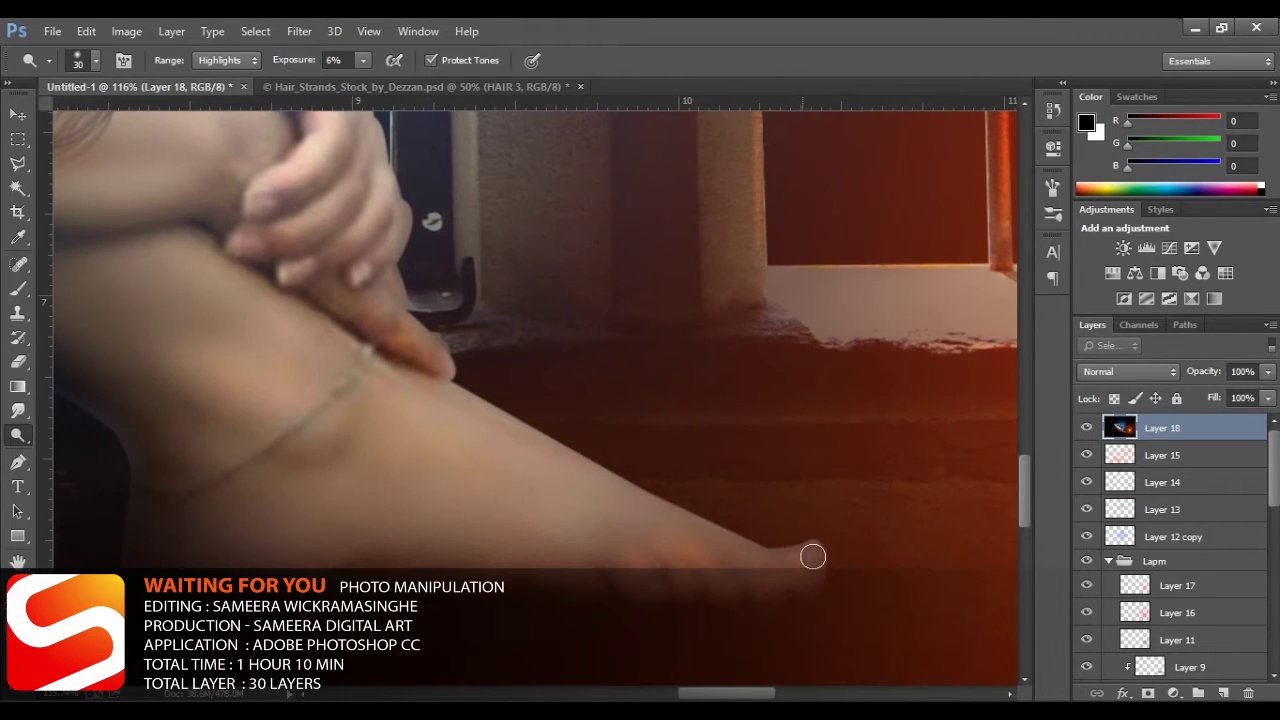
scroll(649, 514, "down", 3)
scroll(566, 531, "down", 2)
scroll(521, 444, "down", 1)
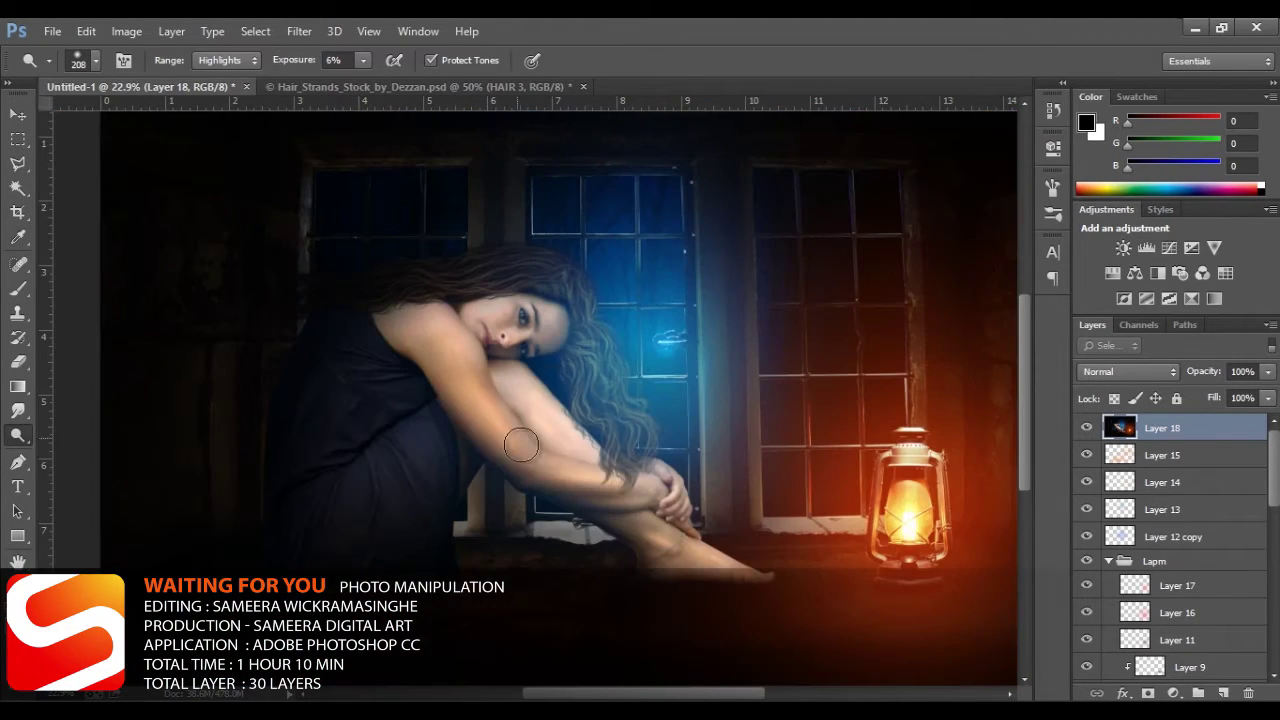
scroll(703, 497, "up", 5)
scroll(703, 556, "down", 2)
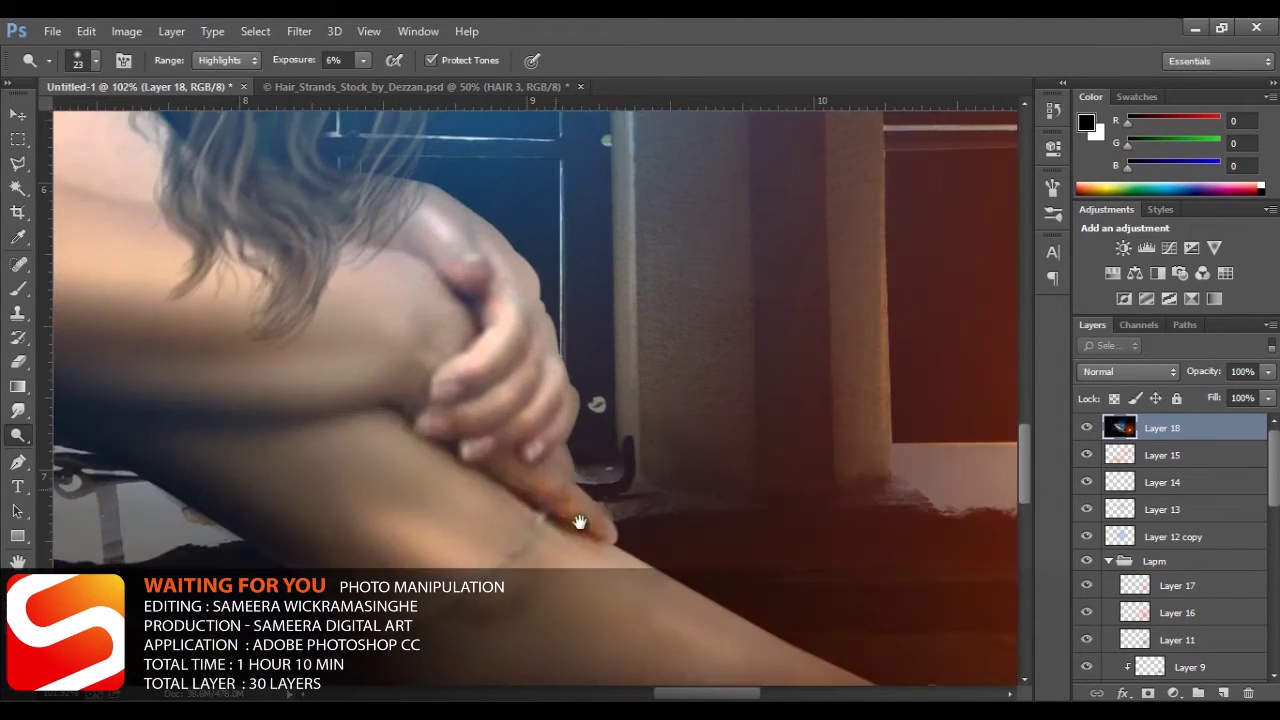
scroll(580, 523, "down", 3)
scroll(335, 441, "up", 2)
scroll(403, 454, "up", 1)
Step: Raise Dodge exposure to 18% and dodge knee and leg highlights with a smaller brush
key("1")
key("8")
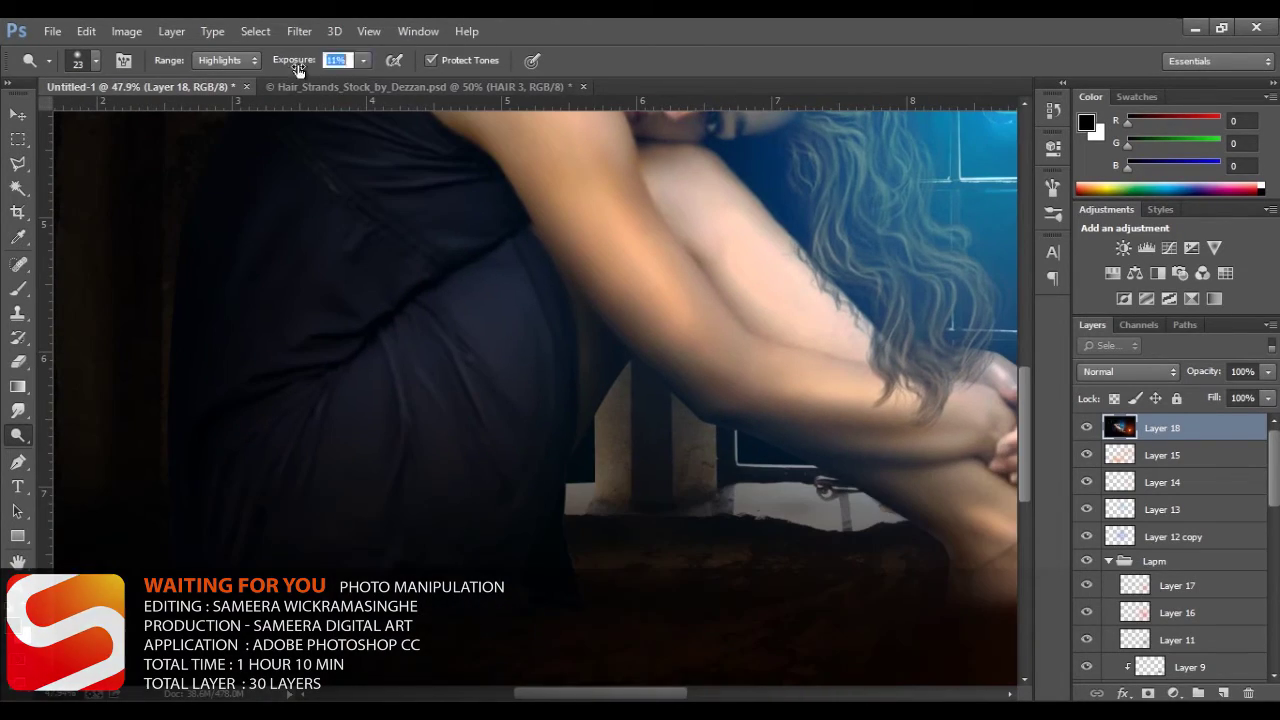
scroll(409, 380, "down", 3)
scroll(705, 412, "up", 1)
scroll(705, 412, "down", 3)
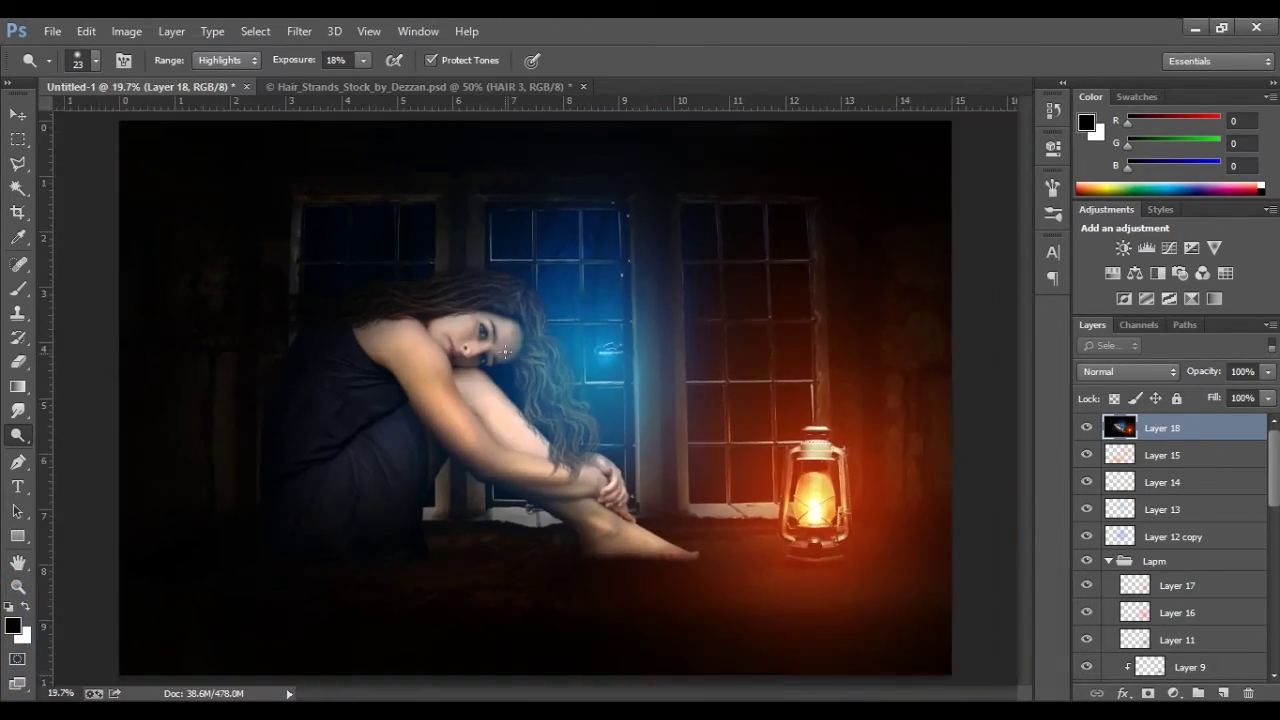
scroll(443, 429, "up", 5)
left_click_drag(443, 429, 514, 389)
scroll(526, 379, "down", 3)
scroll(526, 379, "down", 2)
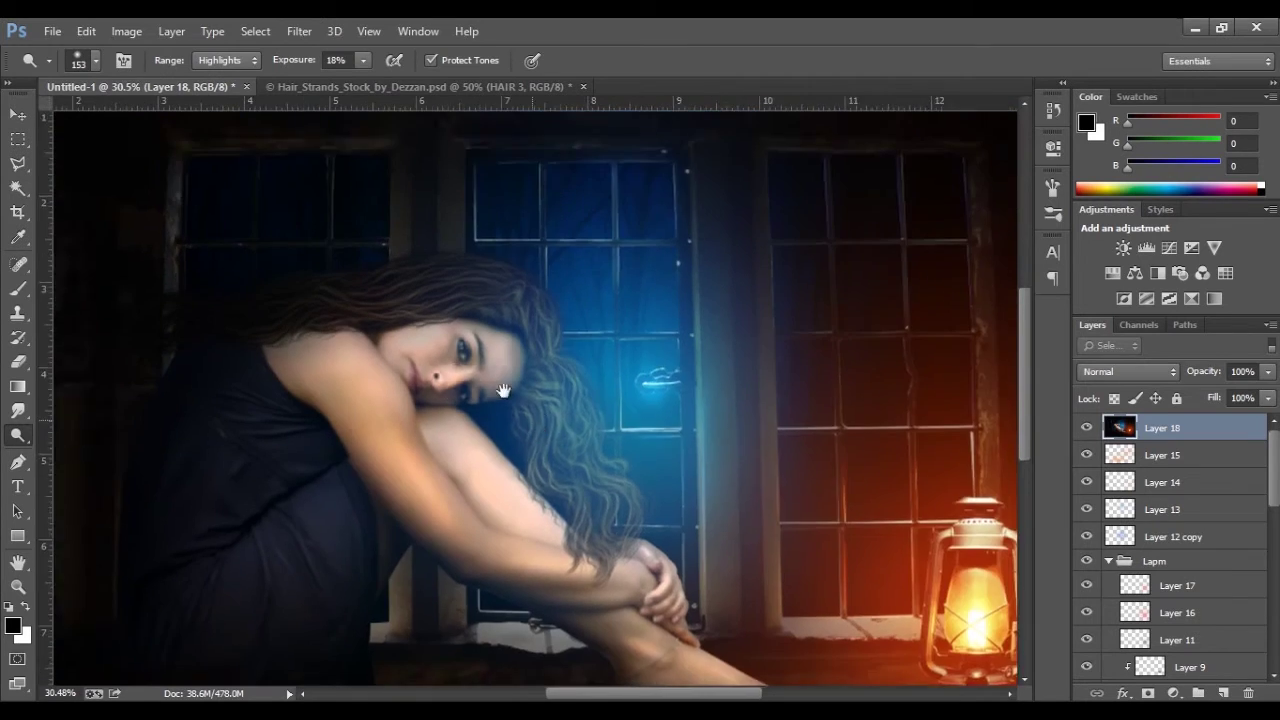
scroll(526, 379, "down", 1)
scroll(632, 275, "up", 3)
key("bracketleft")
key("bracketleft")
key("bracketleft")
key("bracketleft")
left_click_drag(648, 245, 632, 442)
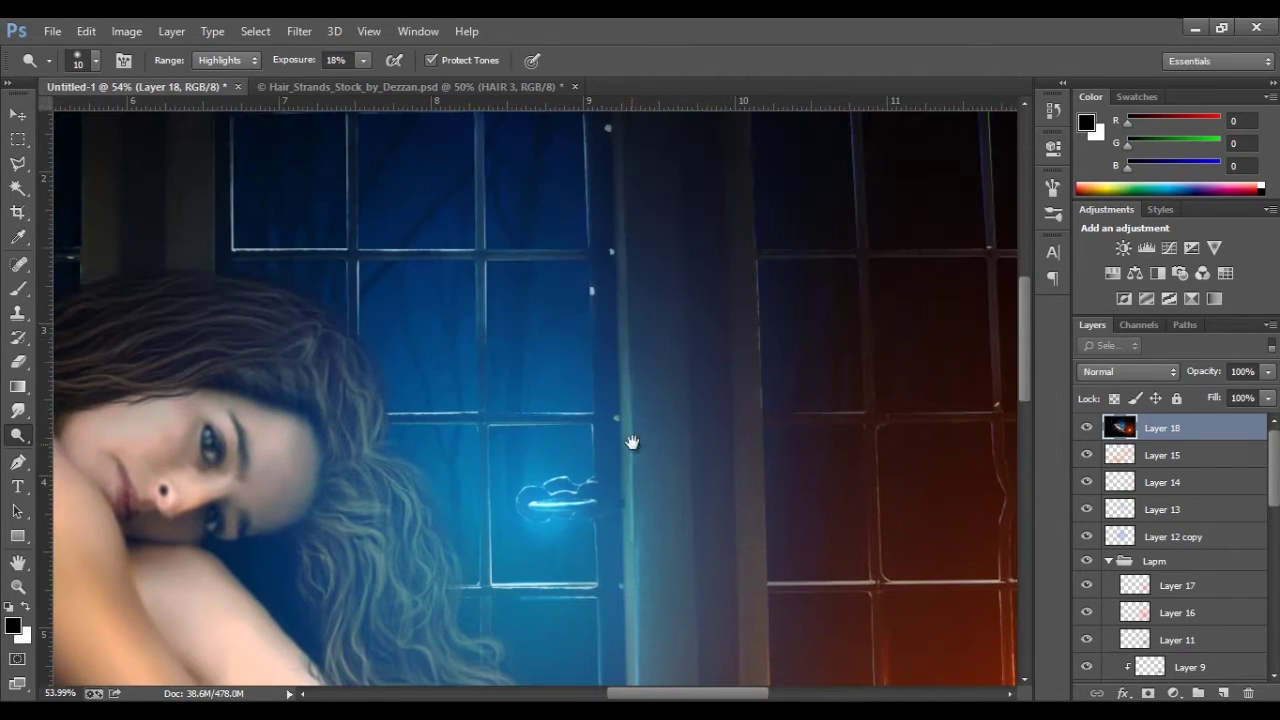
scroll(612, 290, "down", 2)
scroll(400, 450, "down", 2)
scroll(337, 492, "up", 4)
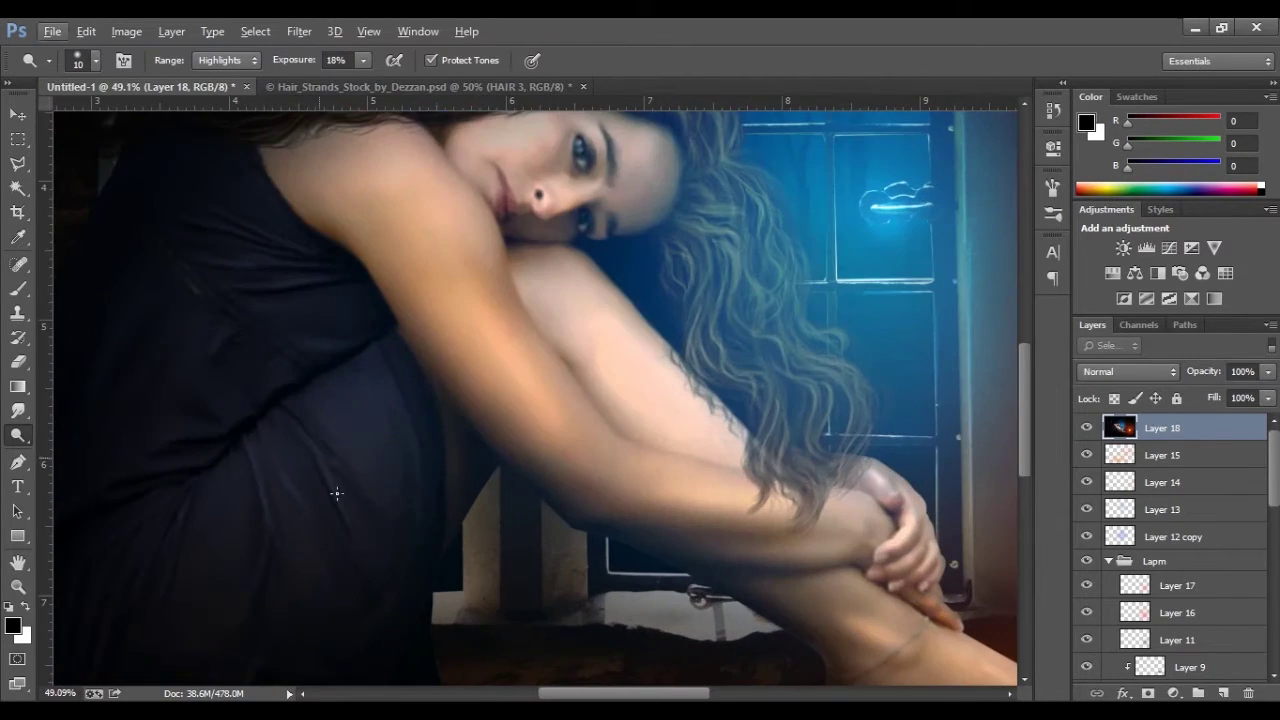
scroll(723, 471, "up", 3)
scroll(723, 471, "down", 3)
Step: Drop Dodge exposure to 3% with a finer brush and gently brighten the hair highlights
key("0")
key("3")
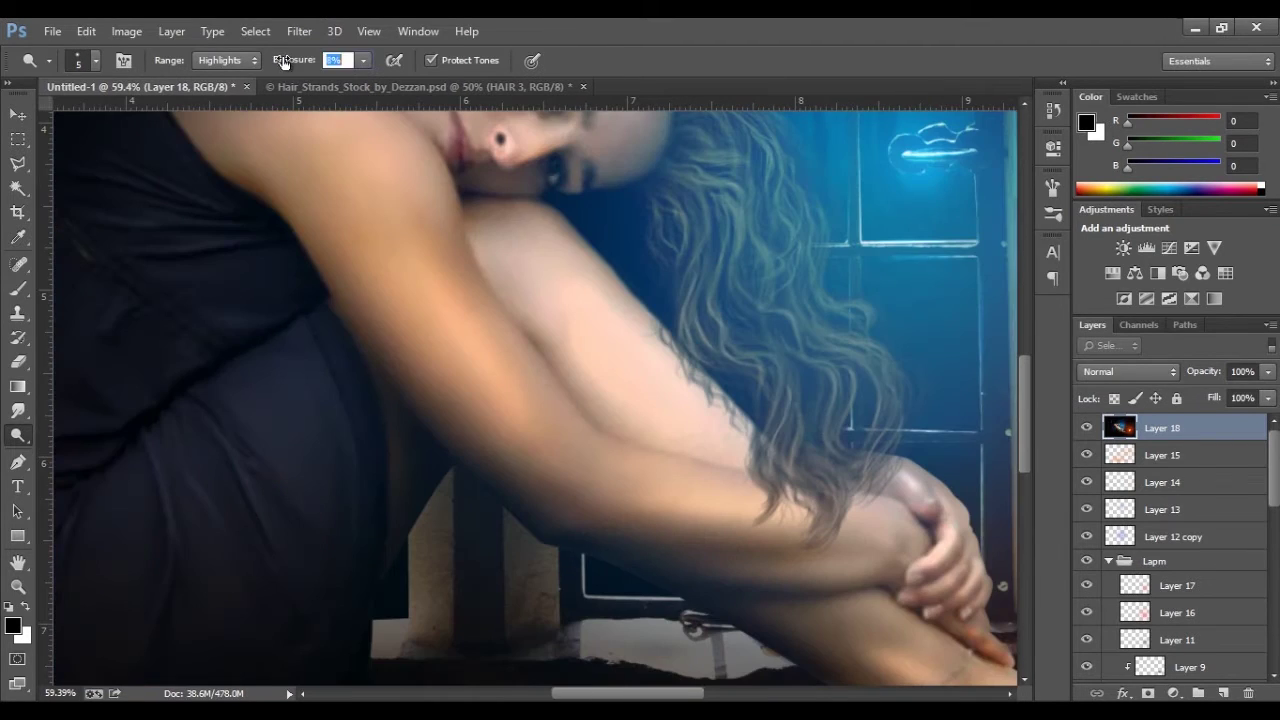
key("bracketleft")
key("bracketleft")
key("bracketleft")
scroll(720, 466, "up", 2)
scroll(736, 464, "up", 1)
scroll(736, 464, "down", 1)
scroll(780, 466, "down", 1)
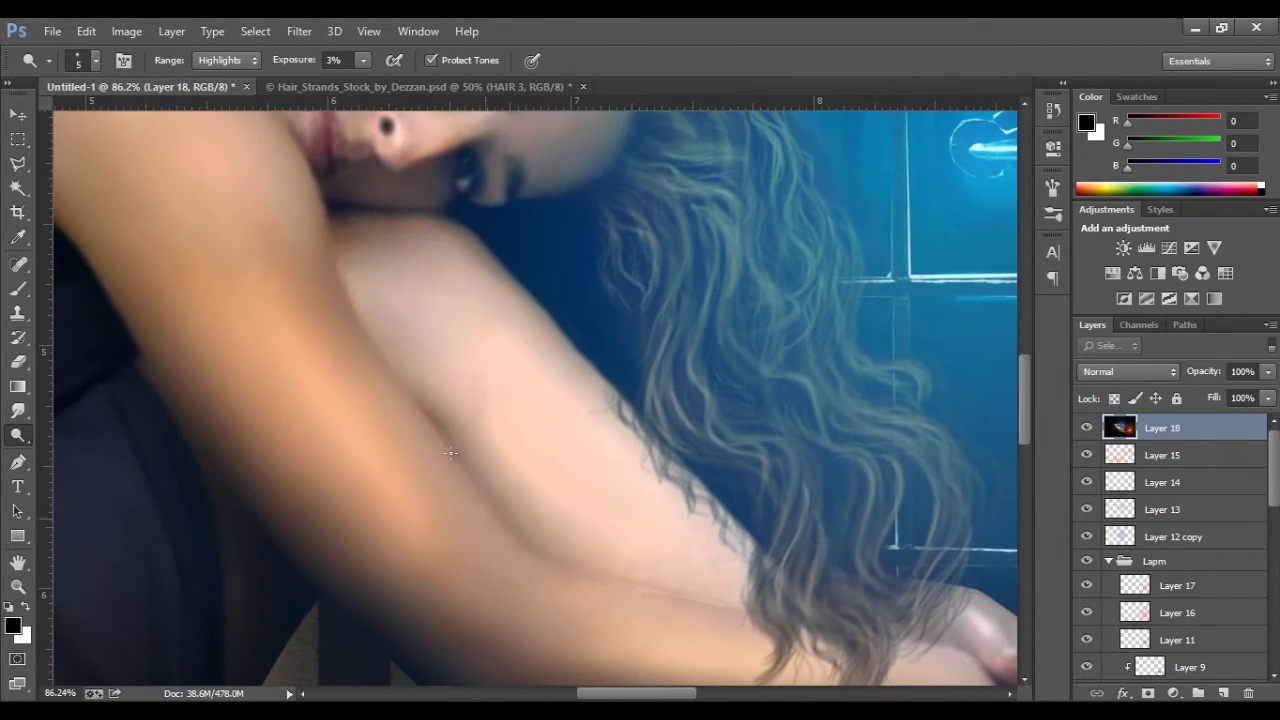
scroll(451, 443, "up", 3)
scroll(532, 419, "down", 1)
scroll(460, 311, "down", 1)
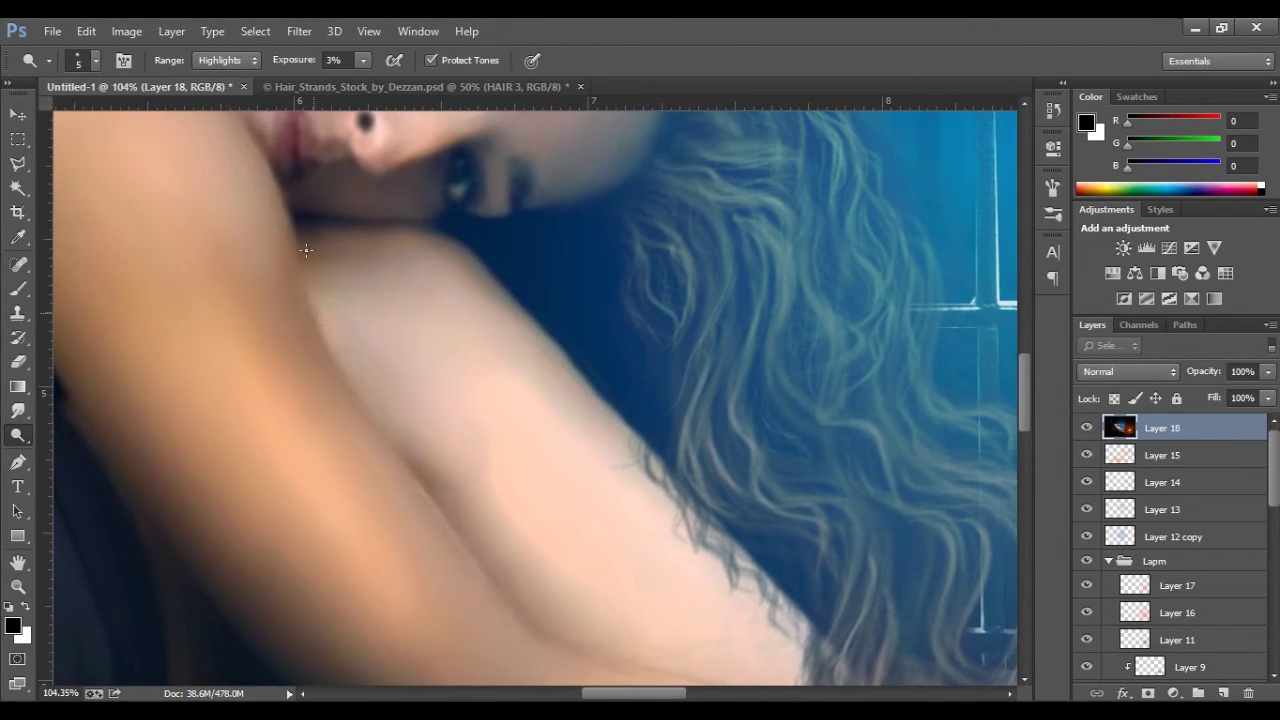
scroll(300, 249, "down", 2)
scroll(828, 546, "up", 4)
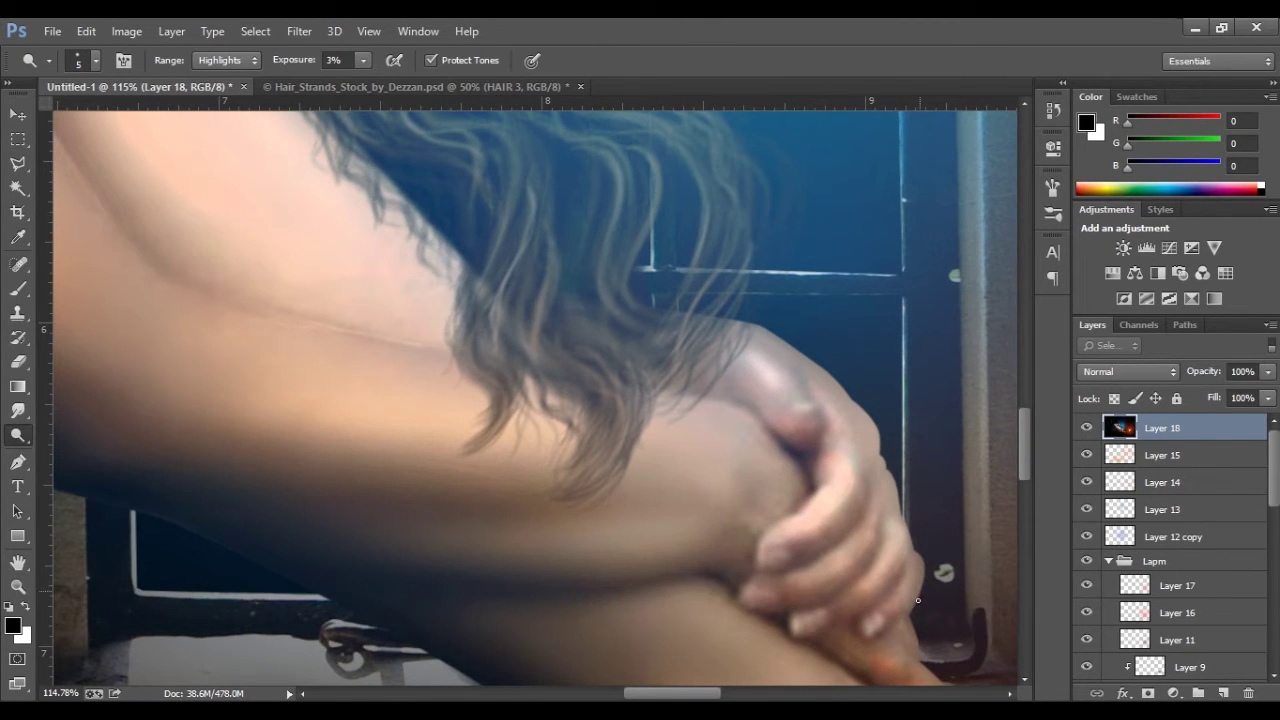
scroll(858, 404, "down", 1)
scroll(800, 483, "up", 2)
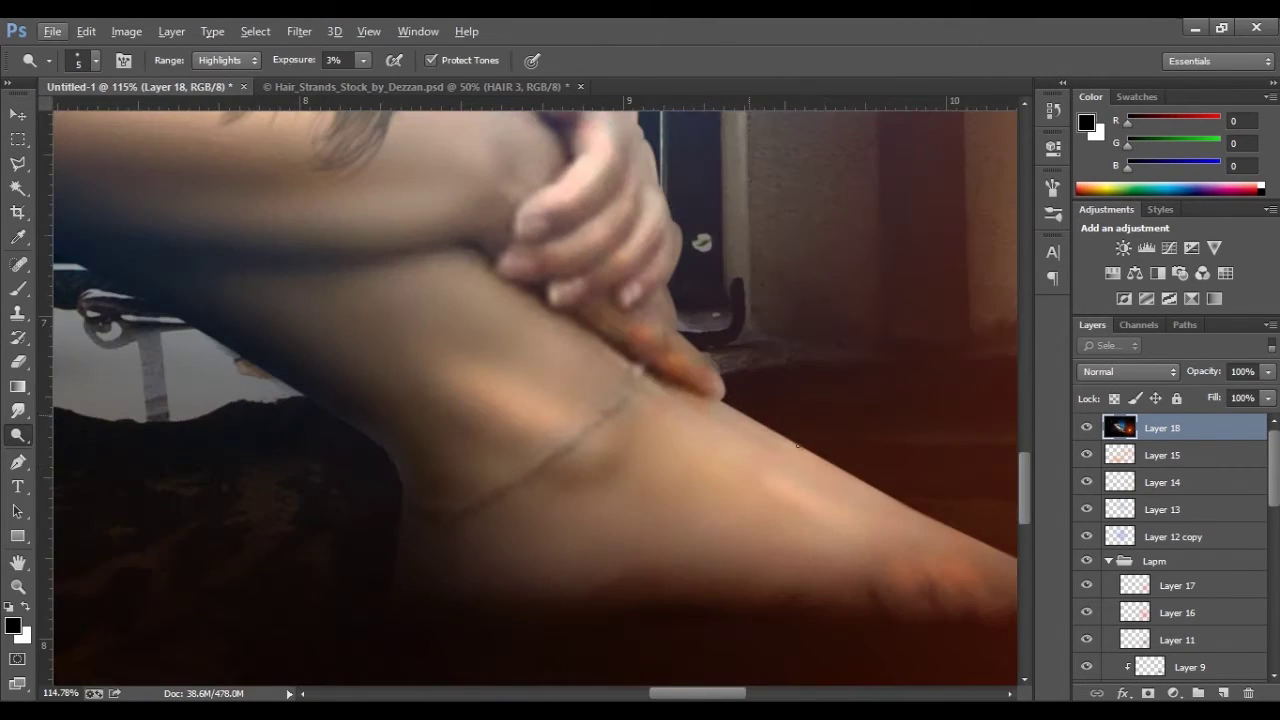
scroll(800, 483, "up", 1)
scroll(875, 502, "down", 1)
scroll(566, 338, "up", 1)
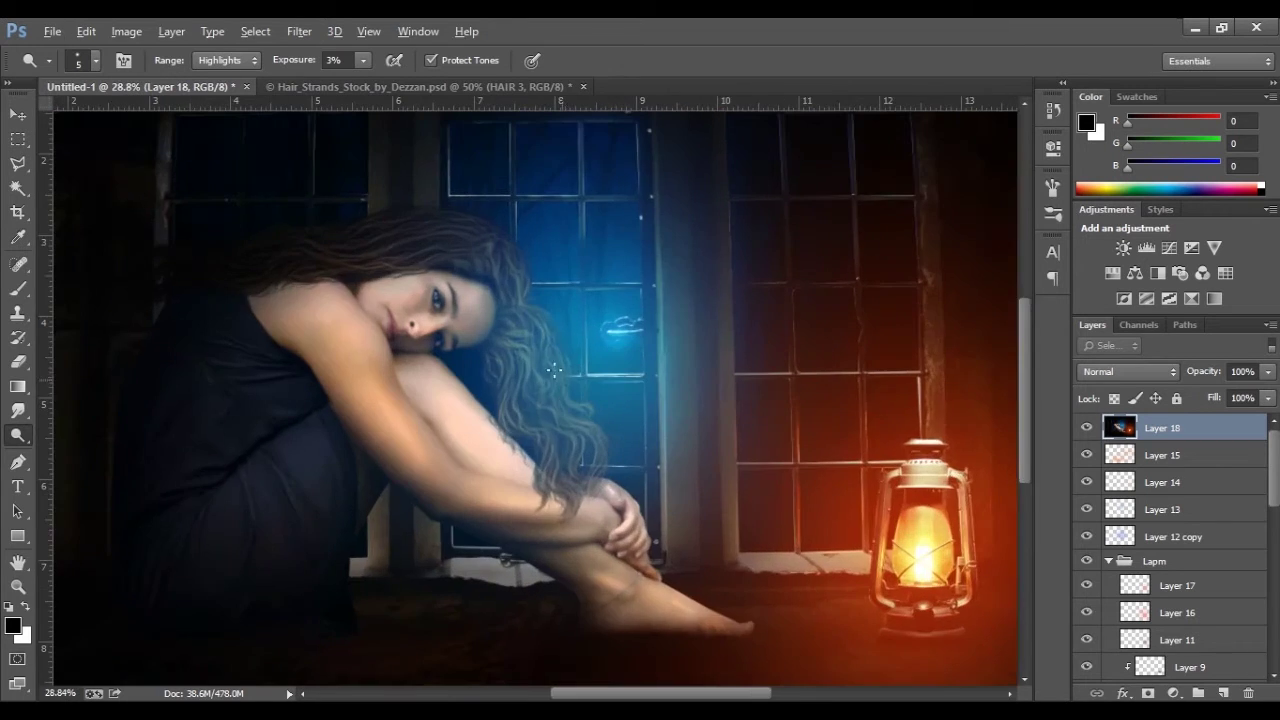
scroll(566, 338, "up", 2)
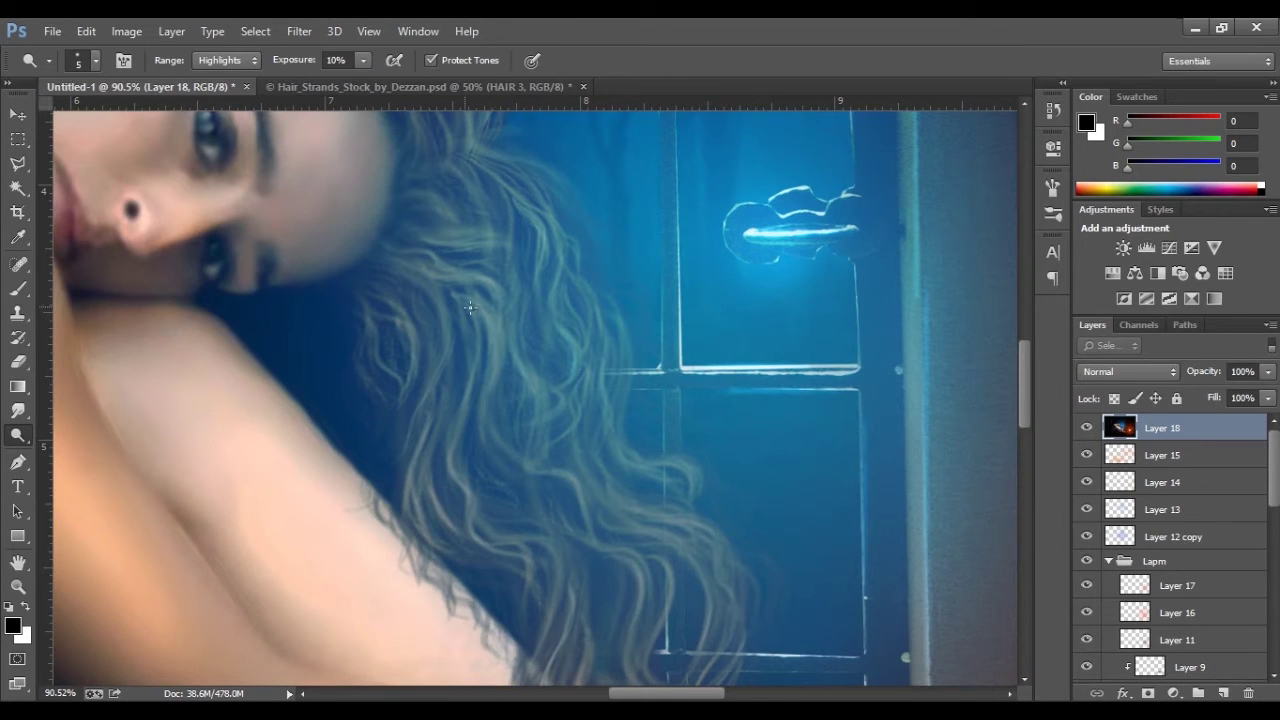
scroll(557, 366, "down", 1)
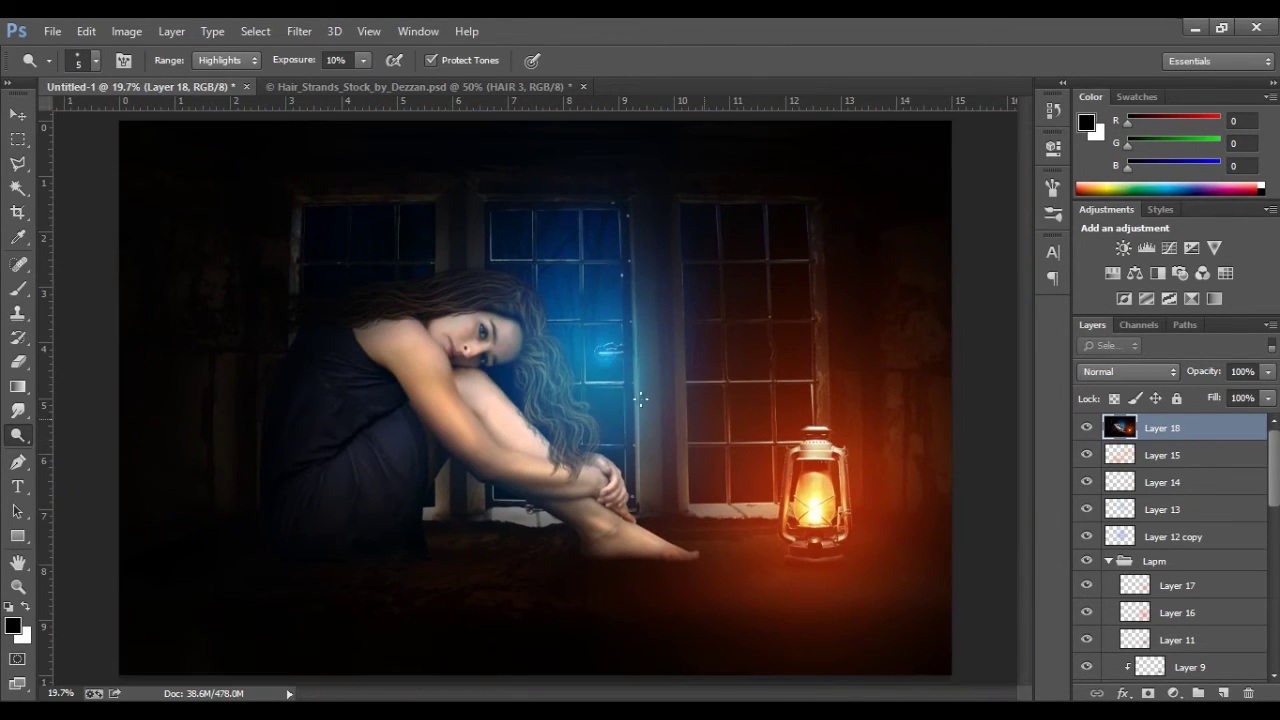
key("v")
scroll(735, 549, "down", 1)
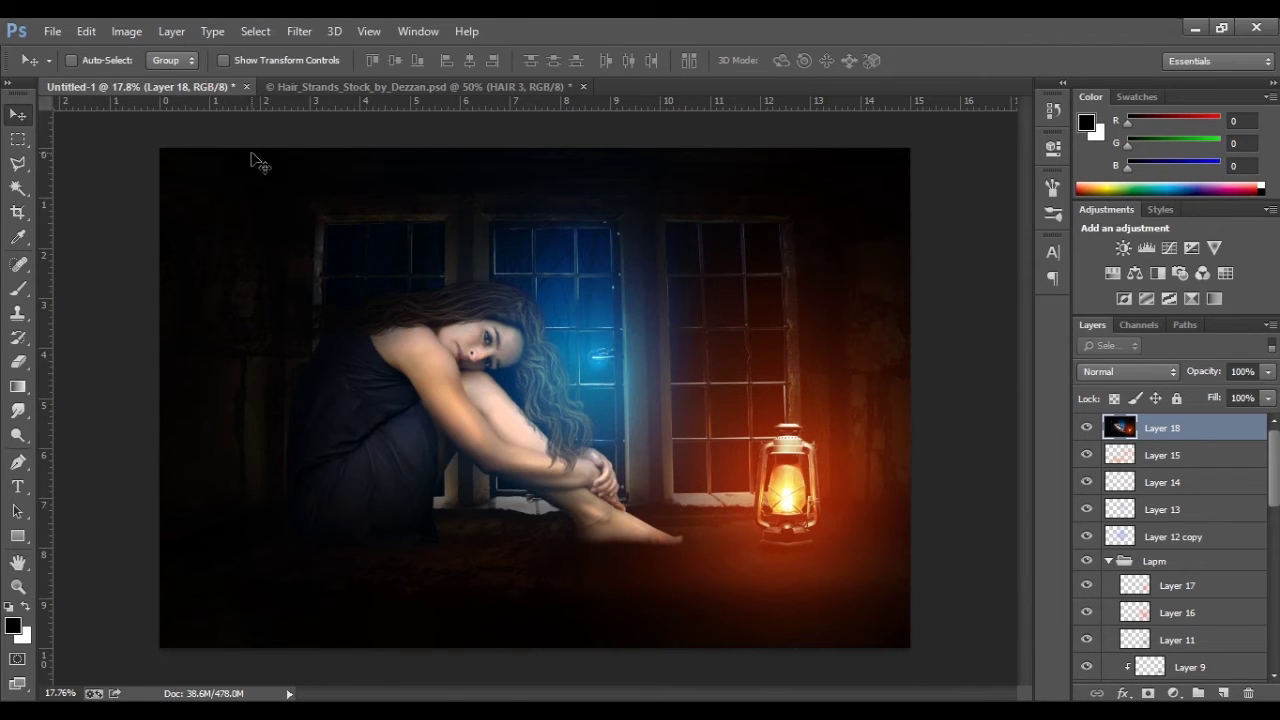
Step: Duplicate Layer 18 and give the copy Camera Raw Temperature -32, Clarity +38, Contrast +28
key("ctrl+j")
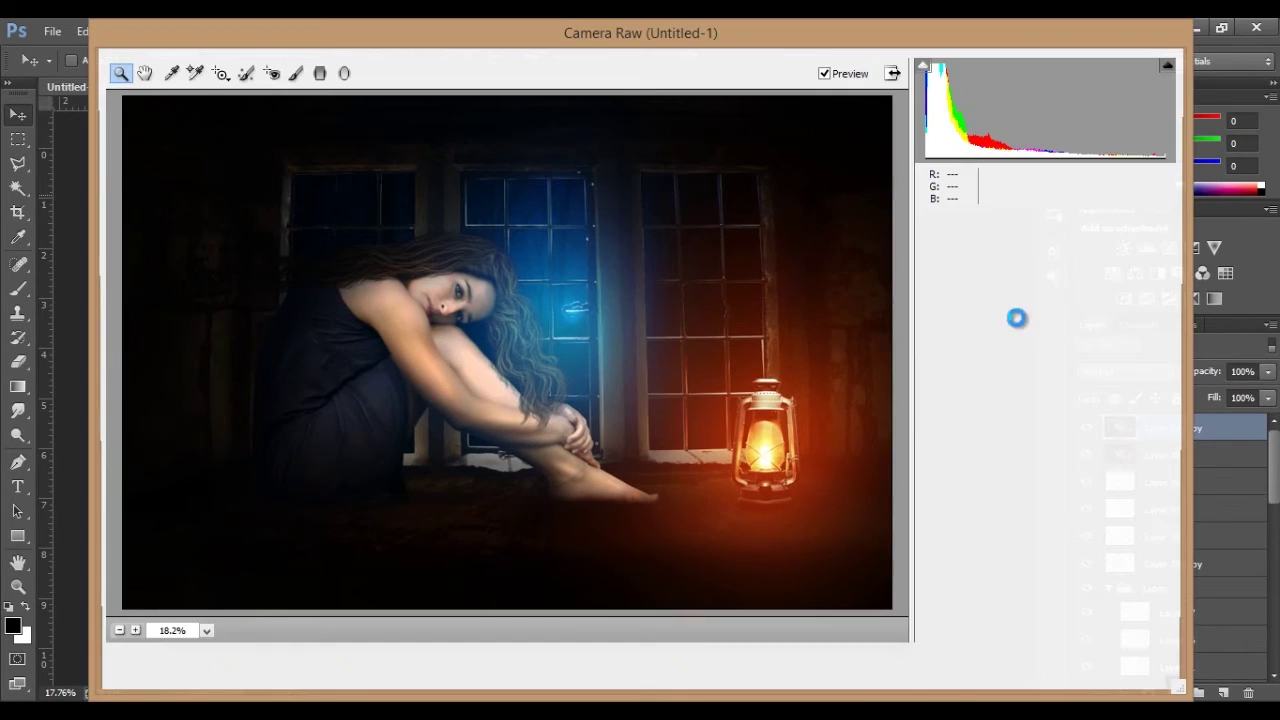
left_click_drag(1039, 312, 1004, 326)
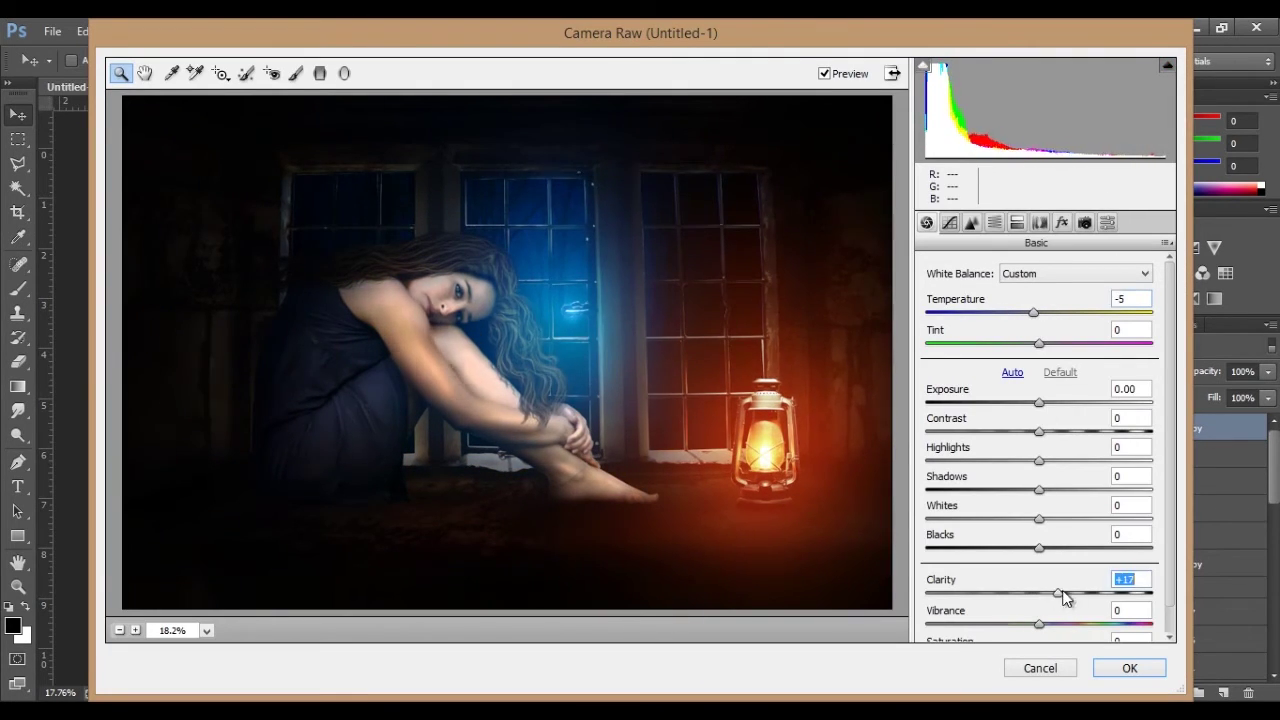
left_click_drag(1065, 597, 1082, 594)
left_click_drag(1039, 431, 1070, 435)
key("Return")
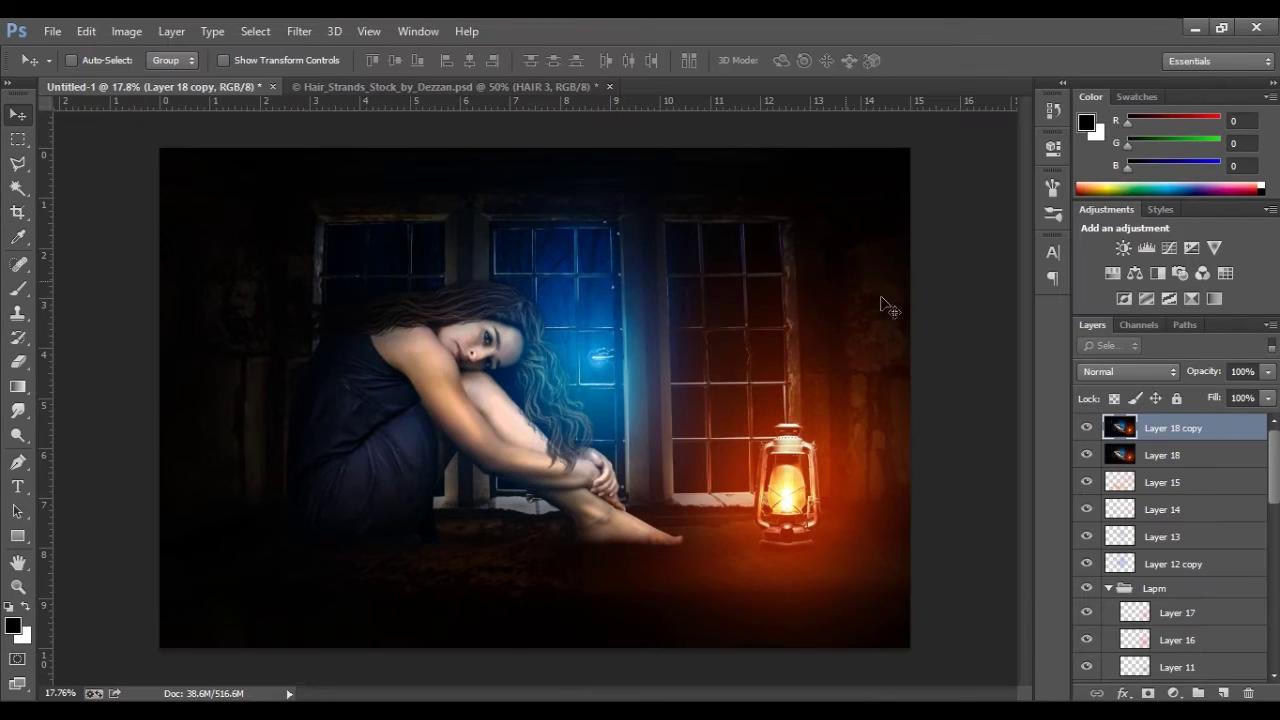
key("b")
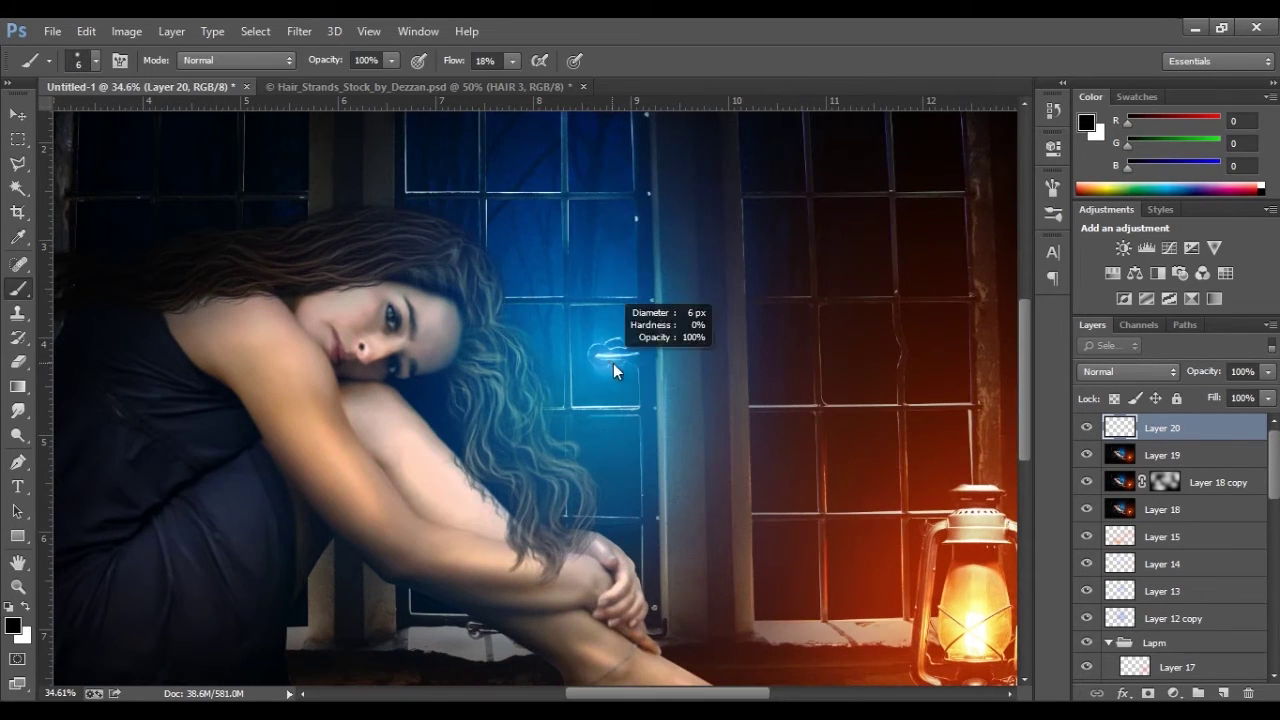
Step: Paint white light streaks near the window and lantern with a 46 px, 57% flow brush
key("x")
key("shift+5")
key("shift+7")
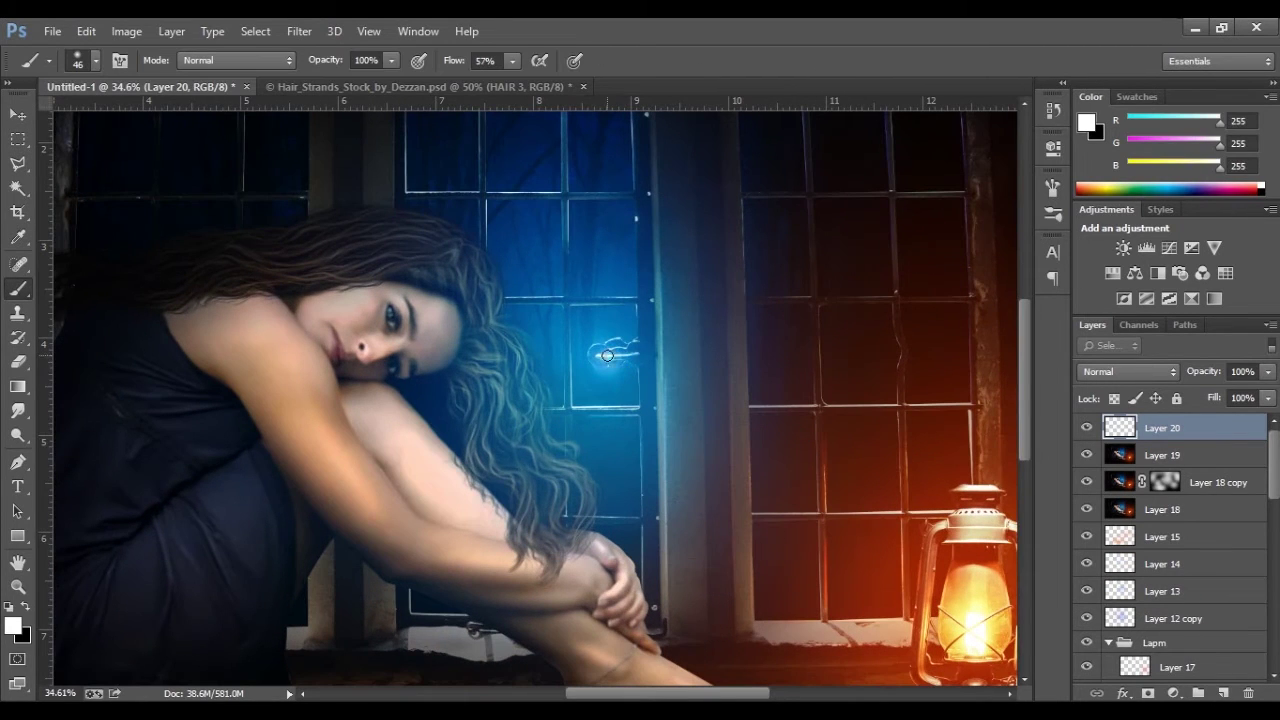
left_click_drag(680, 530, 580, 464)
left_click_drag(838, 612, 874, 612)
left_click_drag(808, 454, 808, 540)
left_click_drag(936, 430, 856, 466)
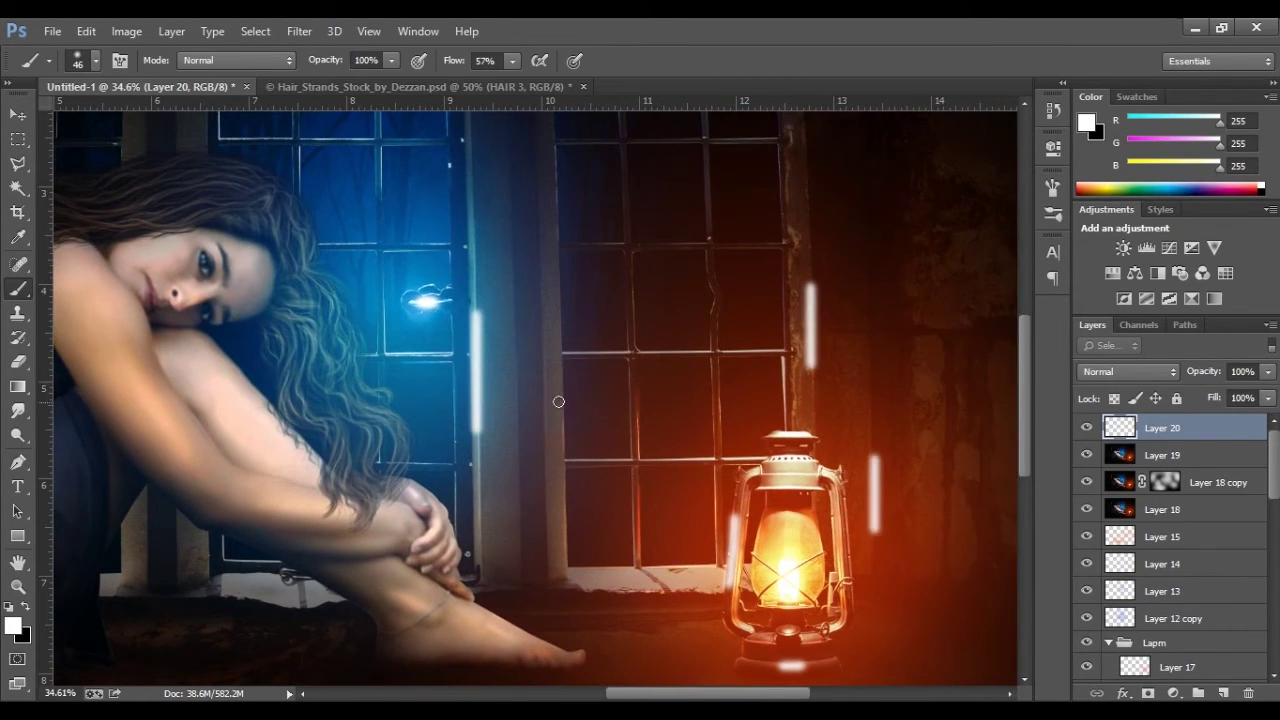
key("ctrl+0")
Step: Blur the light streaks with a 33.2 px Gaussian Blur
left_click(299, 31)
left_click(600, 560)
left_click_drag(989, 566, 1014, 565)
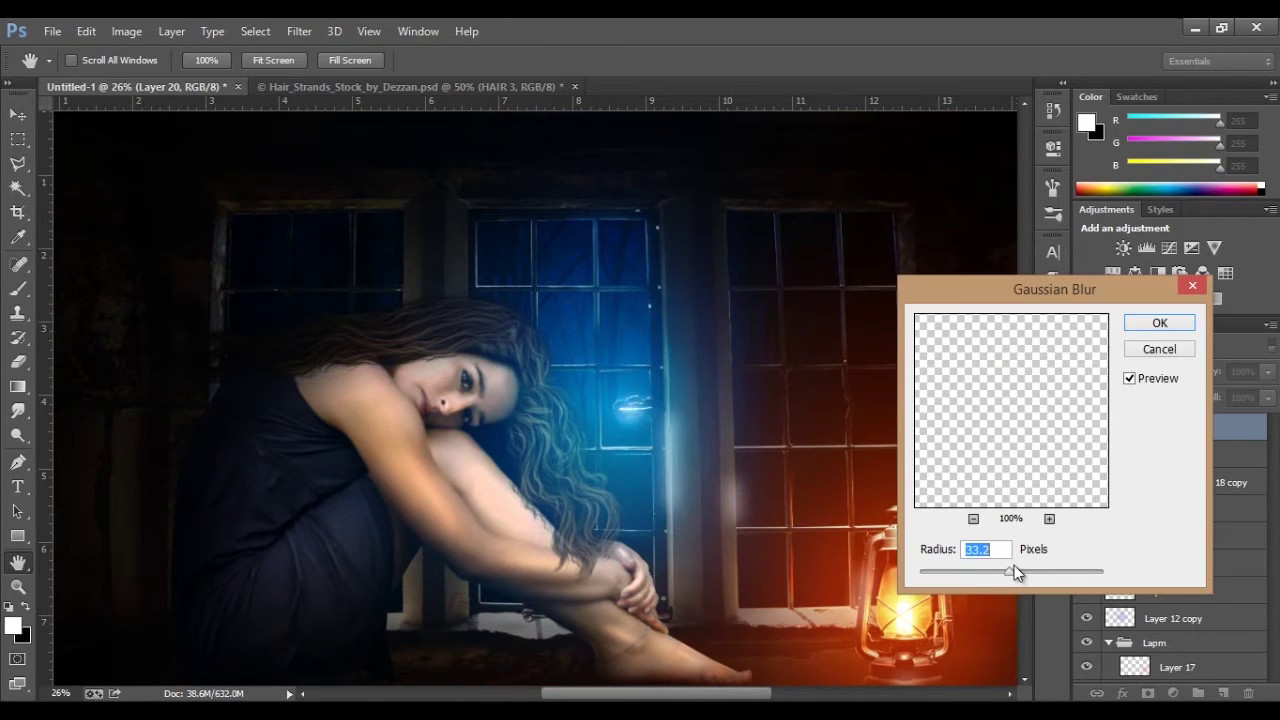
key("Return")
scroll(1145, 372, "down", 6)
scroll(1128, 372, "up", 1)
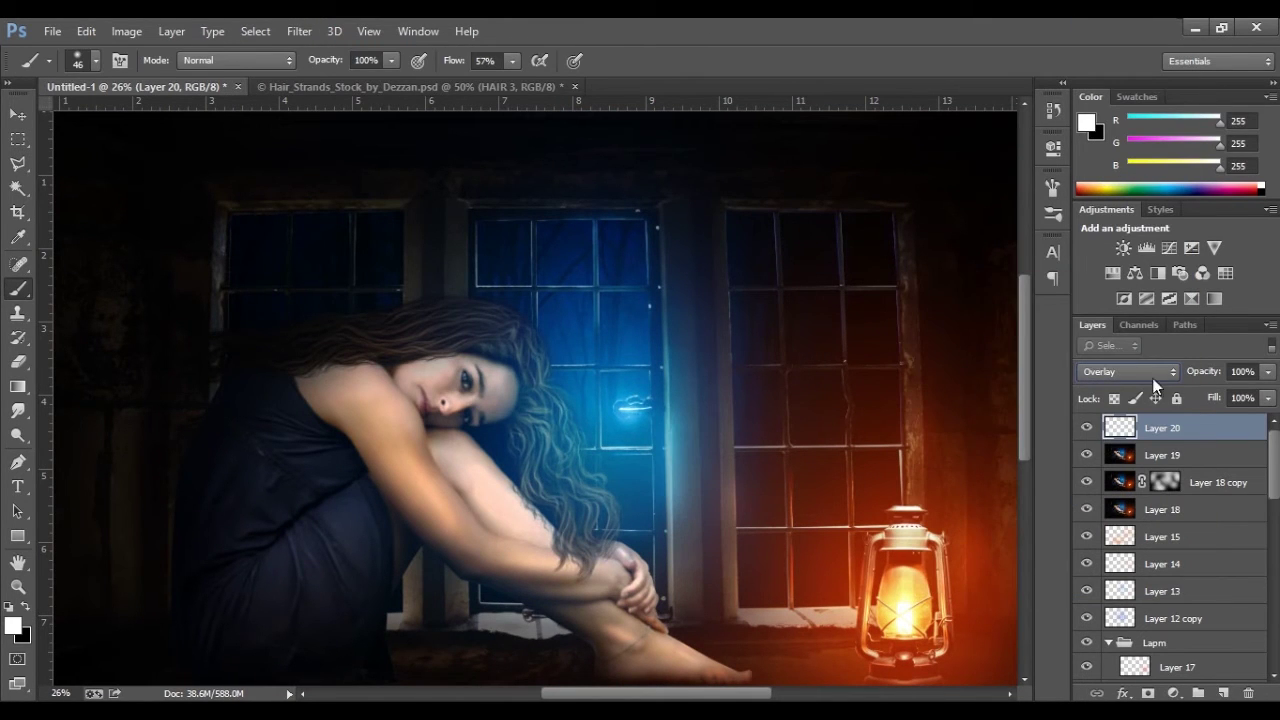
Step: Duplicate the blurred streak layer and lower Layer 20's opacity to soften the glow
key("ctrl+j")
key("v")
scroll(224, 165, "down", 1)
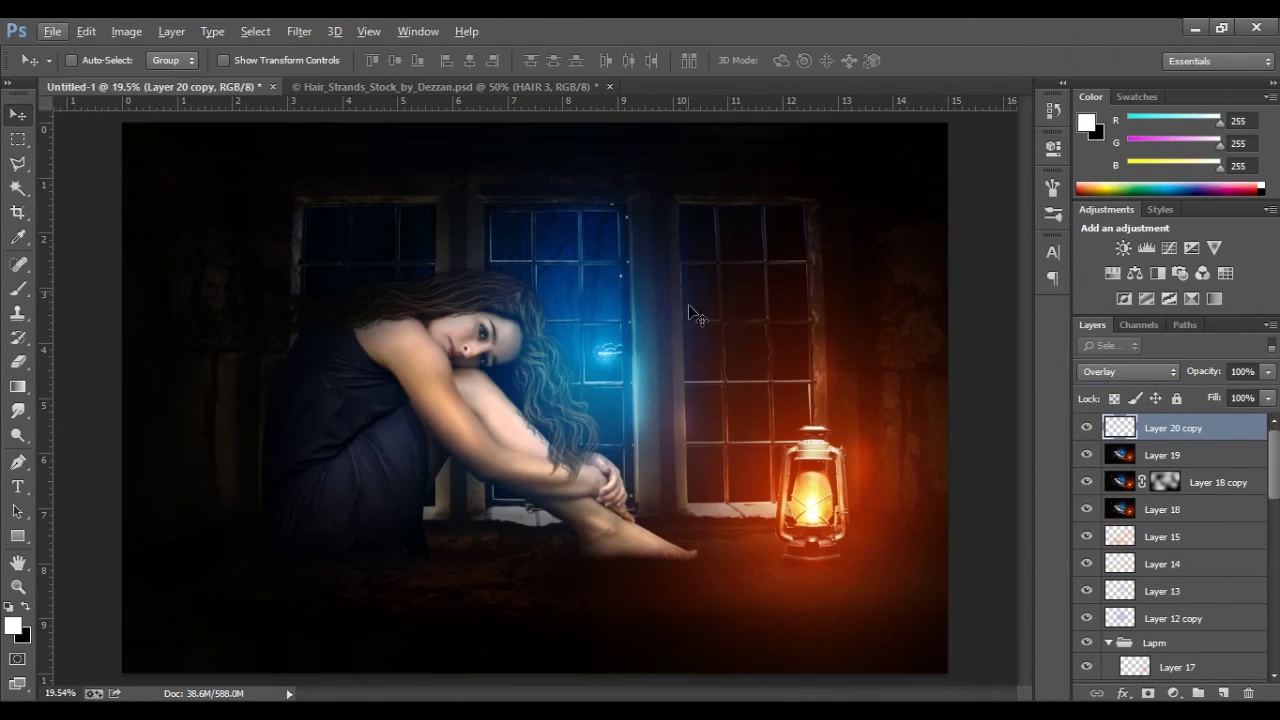
key("alt+bracketleft")
key("b")
key("d")
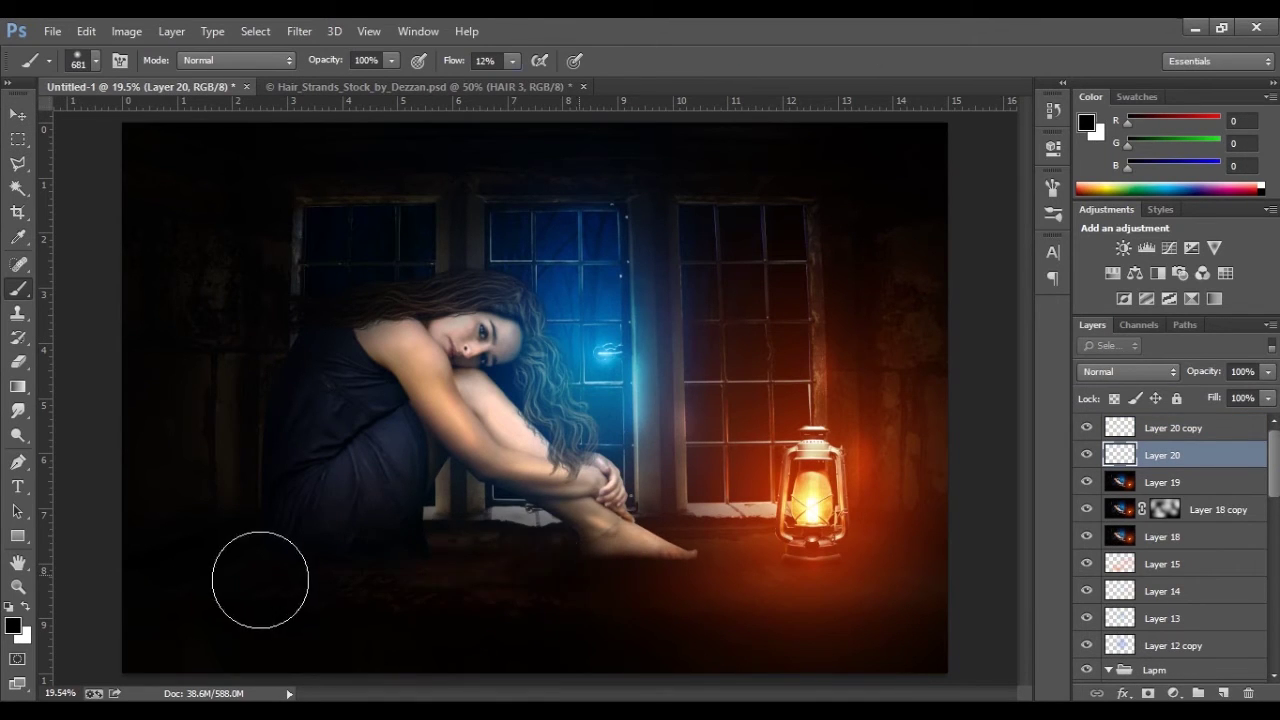
left_click_drag(1203, 371, 1150, 382)
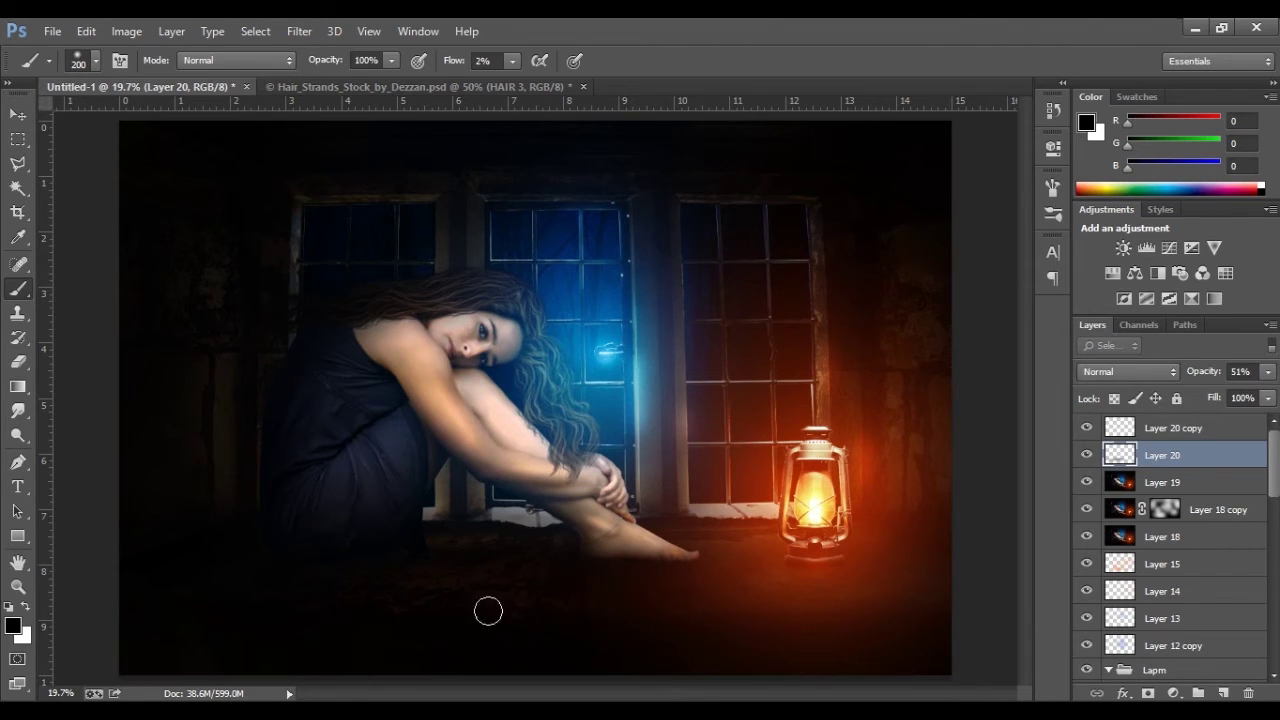
key("ctrl+shift+alt+e")
Step: Apply Selective Color to the Neutrals of Layer 21 and set its opacity to 7%
key("ctrl+i")
left_click(126, 31)
left_click(997, 200)
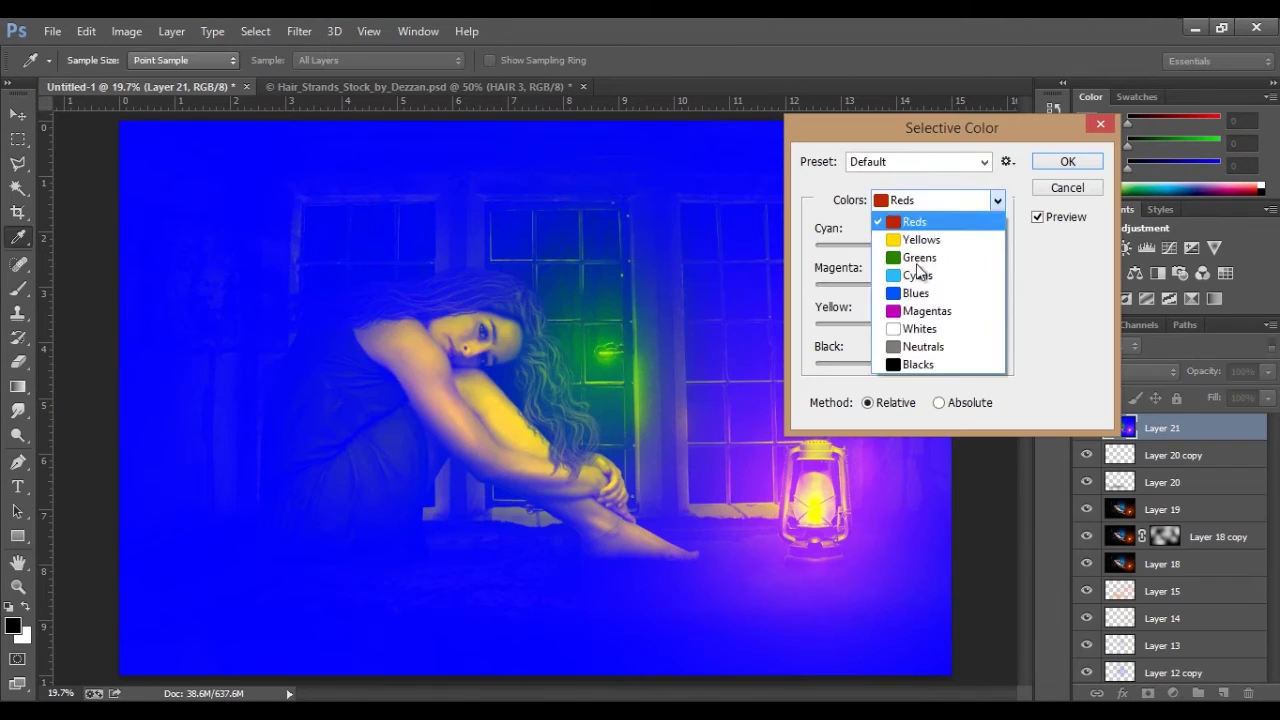
left_click(918, 346)
type("-561015")
key("Return")
key("b")
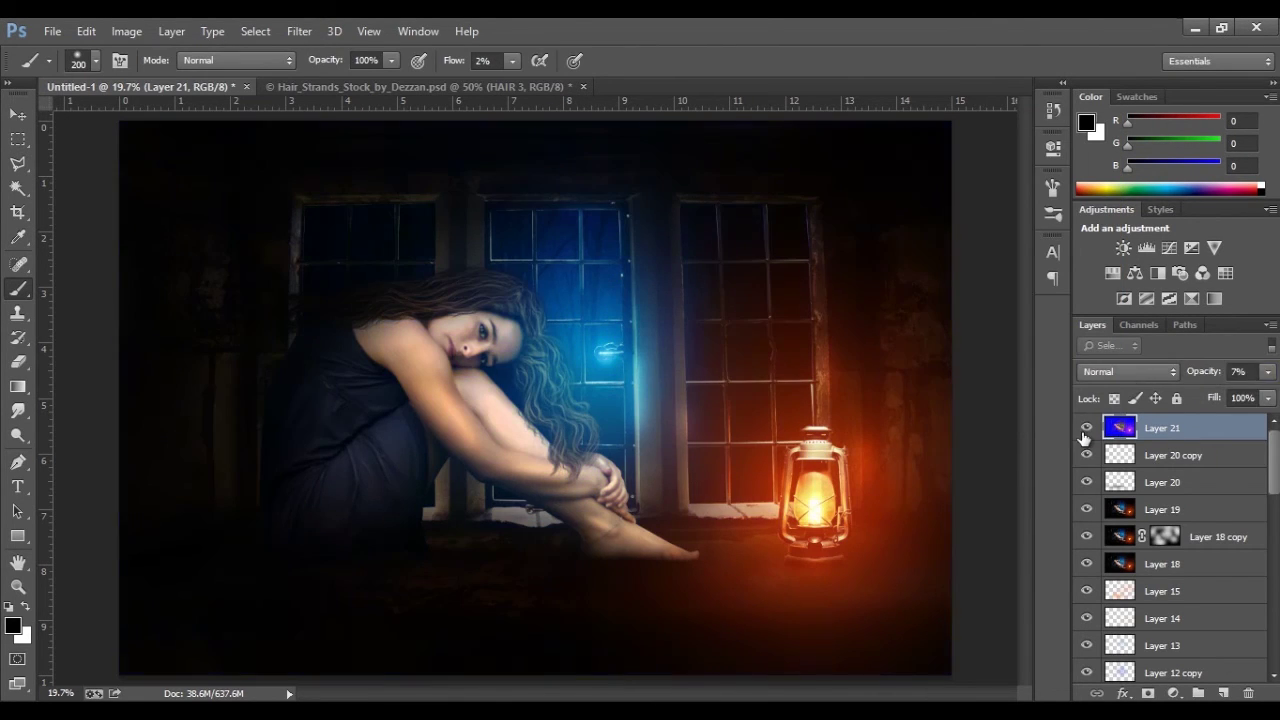
Step: Add a Selective Color adjustment layer shifting neutral cyan, magenta, yellow and the reds' balance
left_click(1174, 693)
left_click(1100, 681)
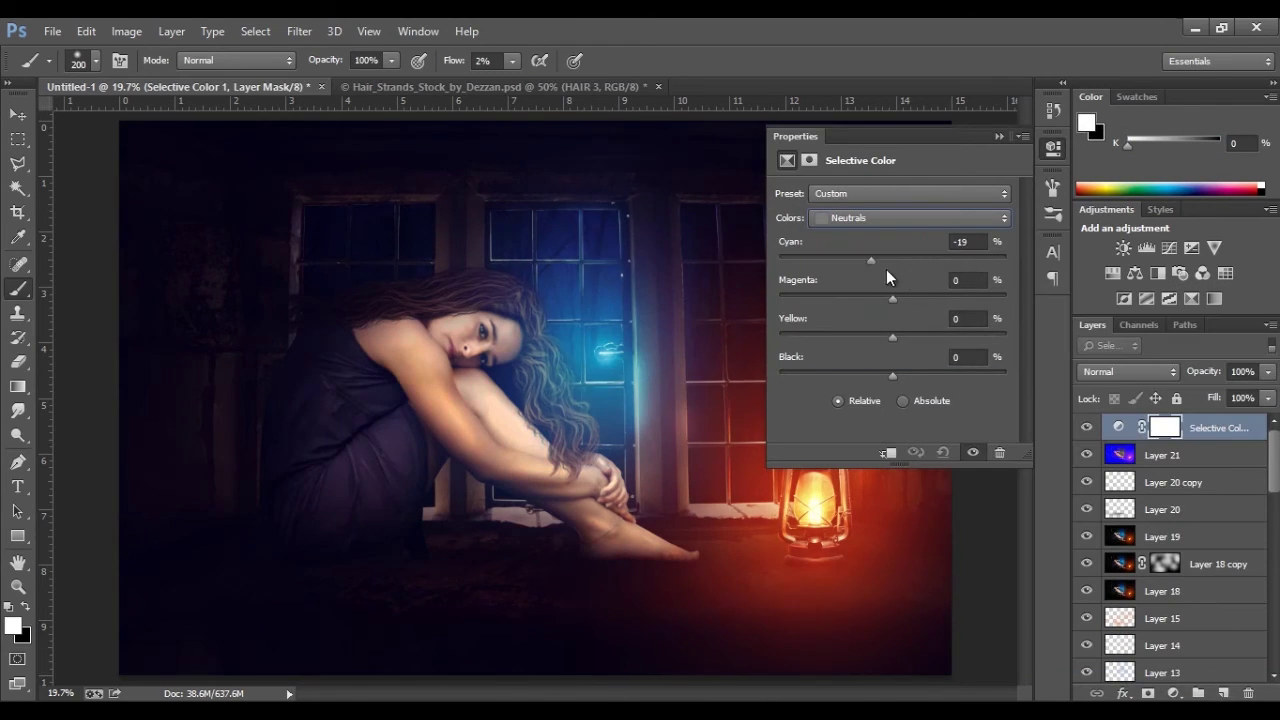
mouse_move(871, 260)
left_mouse_down()
mouse_move(928, 260)
mouse_move(900, 298)
left_mouse_up()
mouse_move(893, 336)
left_mouse_down()
mouse_move(875, 336)
mouse_move(899, 375)
left_mouse_up()
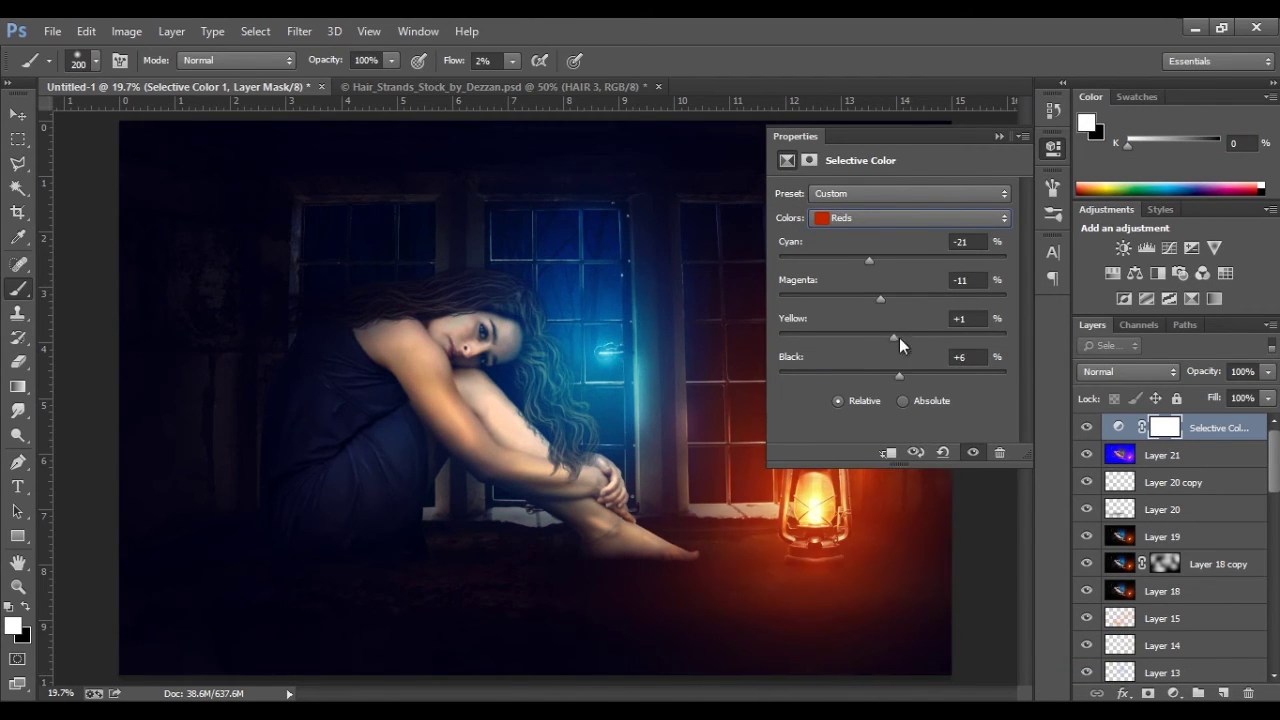
left_click_drag(880, 298, 867, 298)
left_click(997, 136)
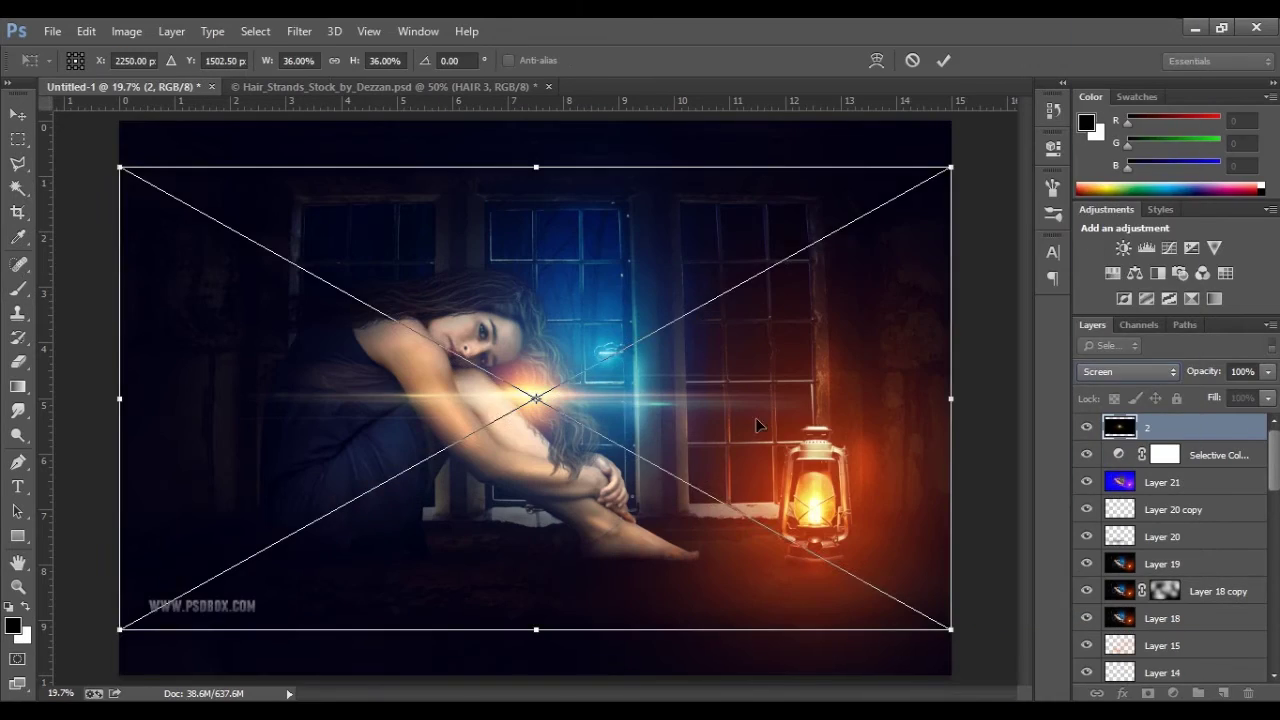
Step: Place the lens flare over the lantern and add a Levels layer on the Blue channel
key("v")
left_click_drag(542, 400, 827, 513)
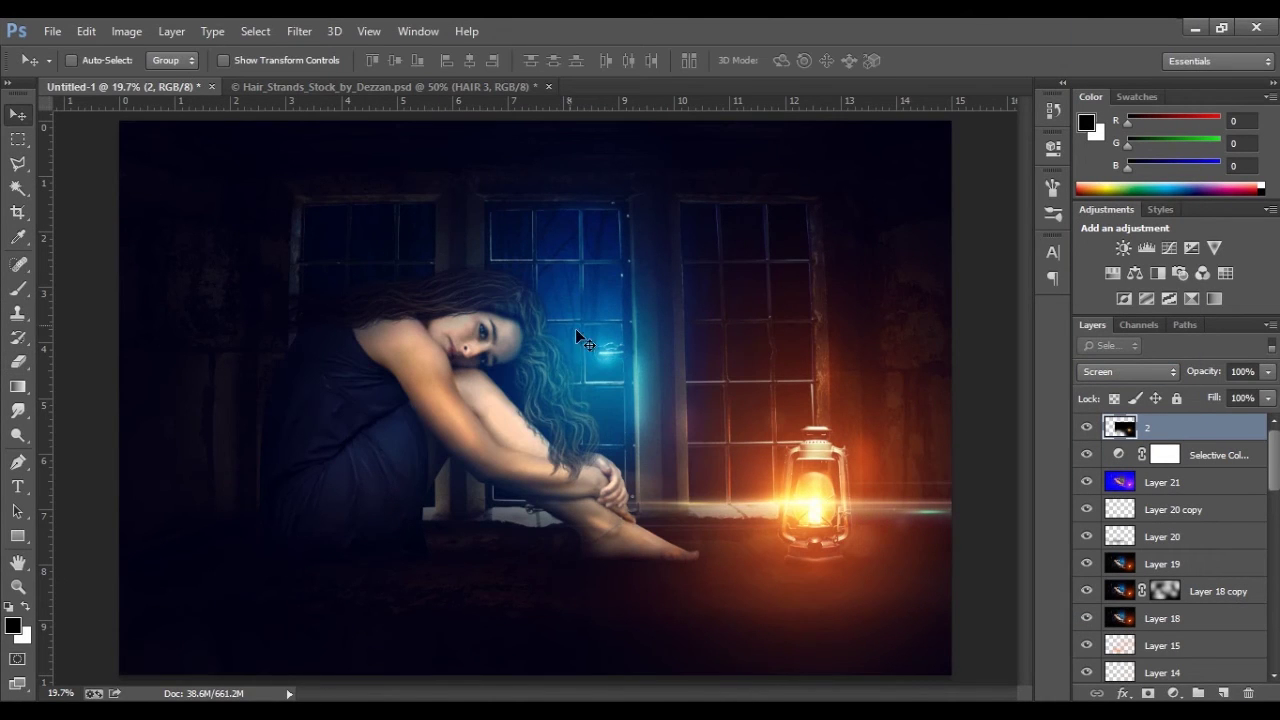
left_click(1174, 693)
left_click(1077, 374)
left_click(903, 228)
left_click(903, 291)
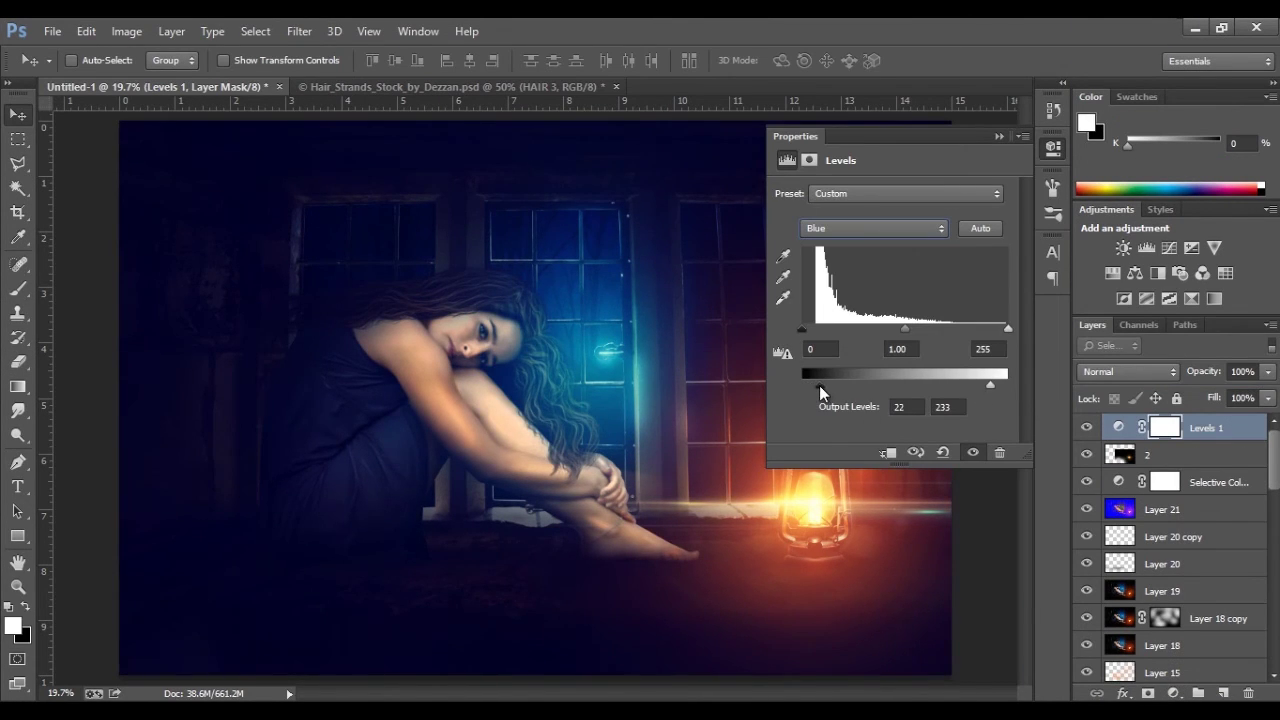